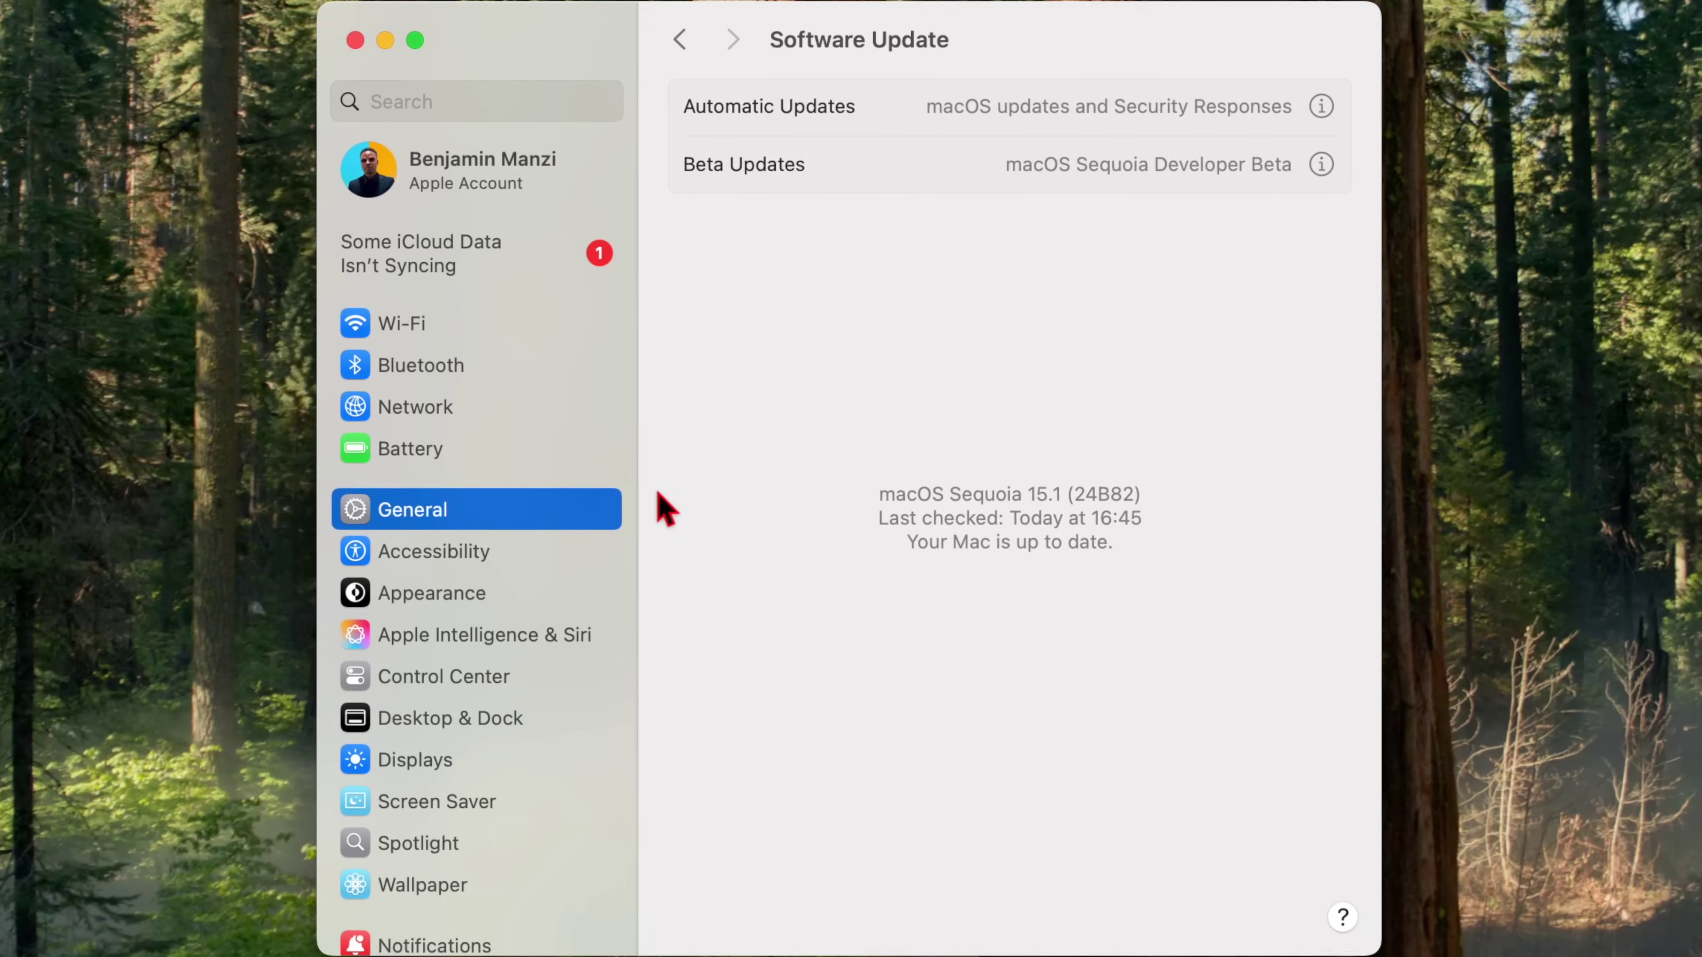
- Set the Software Update beta channel to macOS Sequoia 15.2 Developer Beta
click(555, 510)
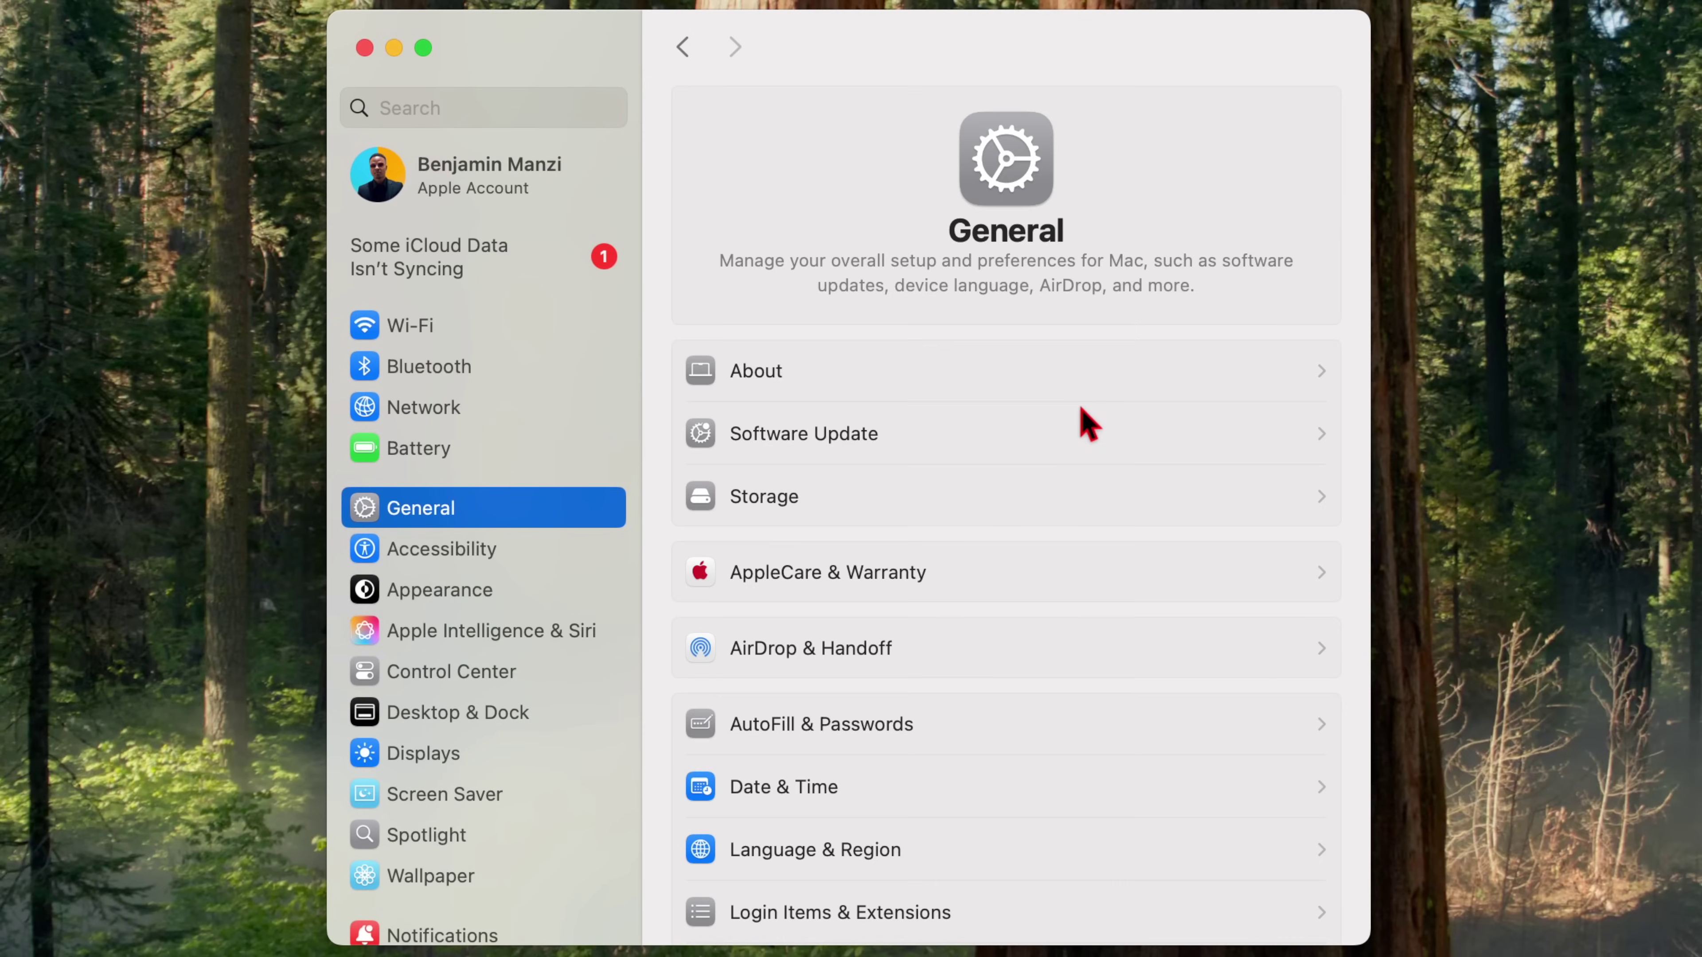
click(1073, 429)
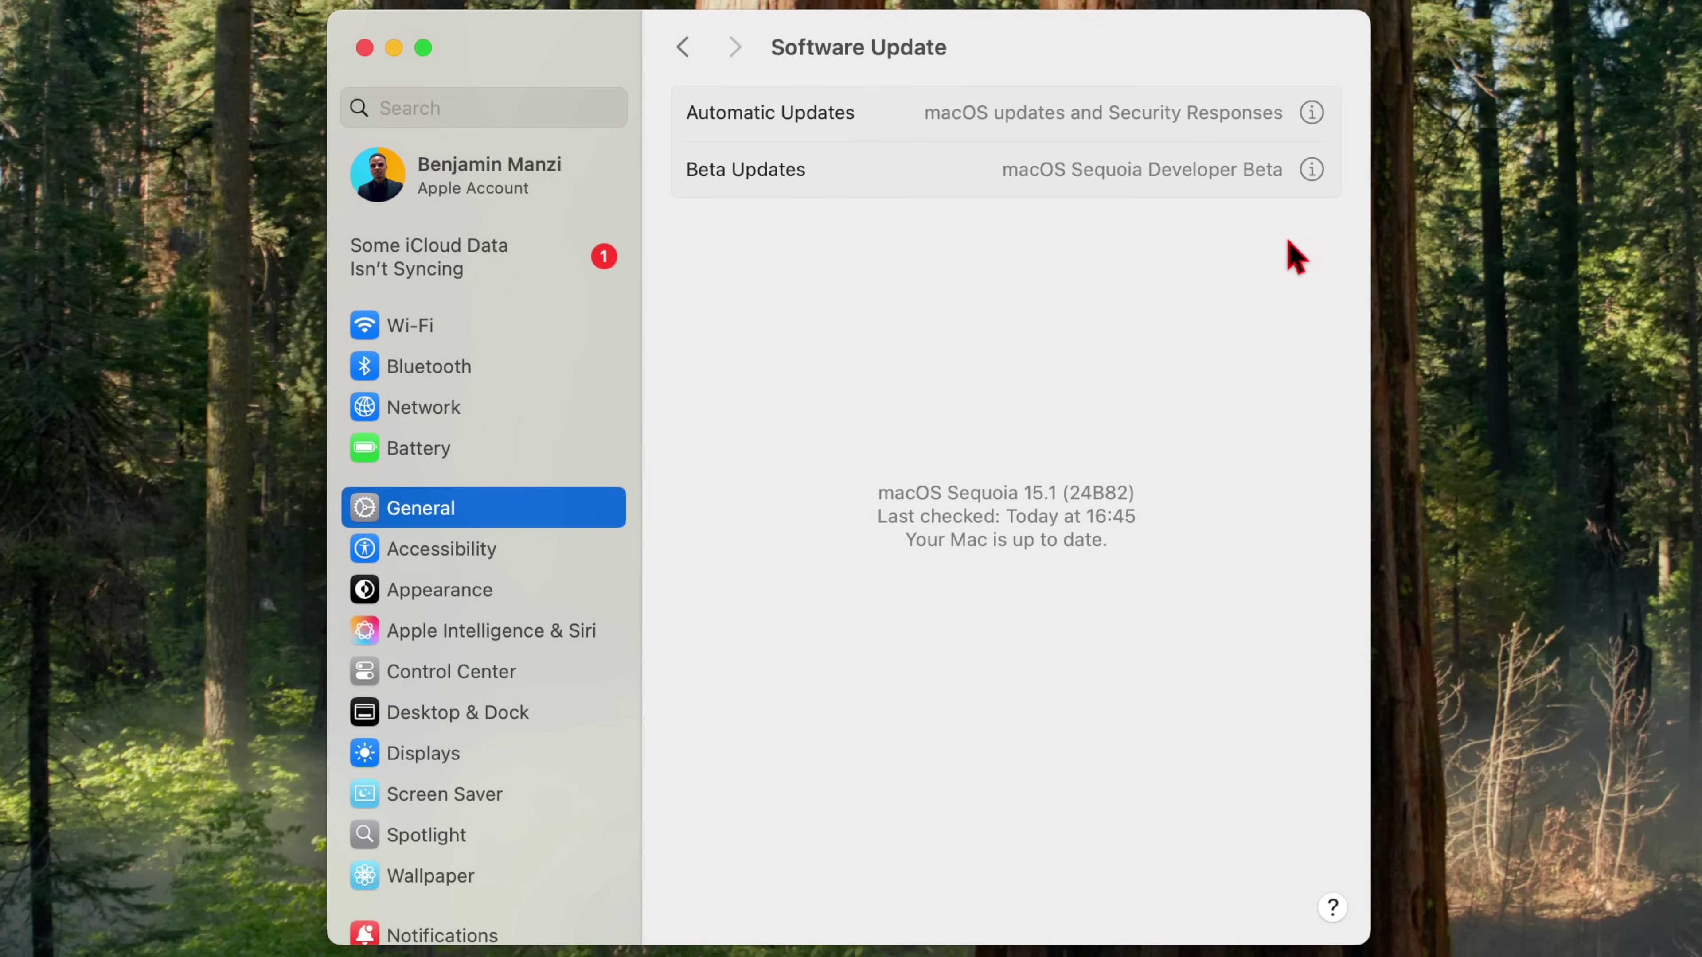
click(1306, 171)
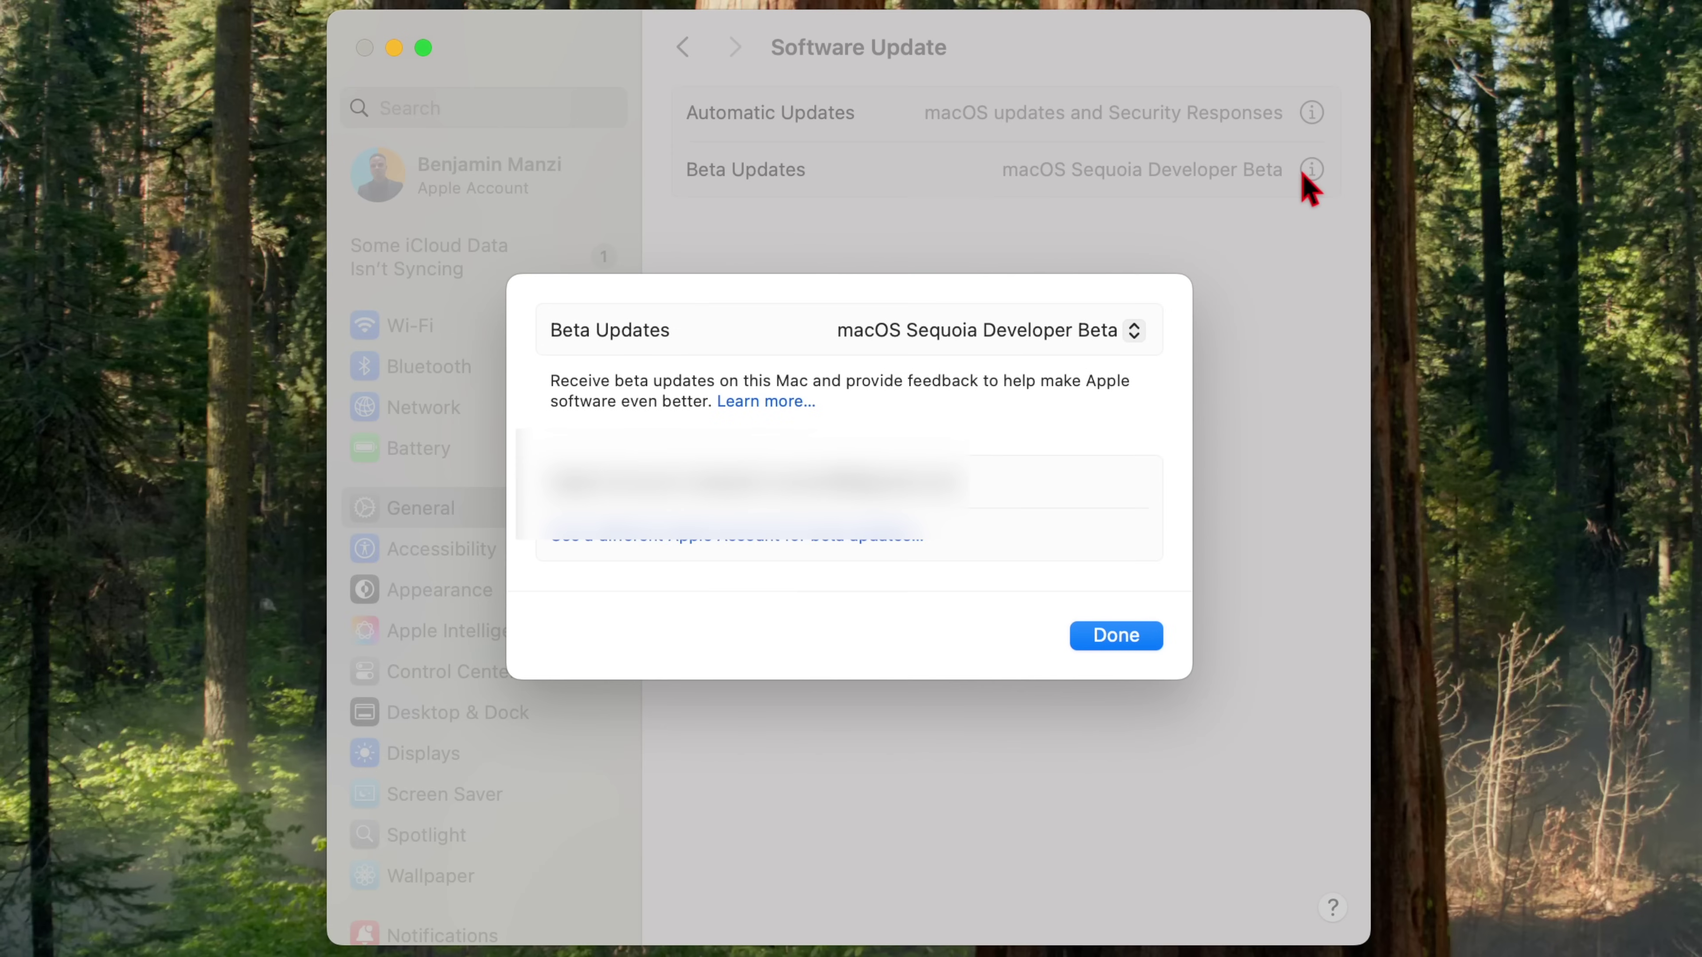
click(1105, 331)
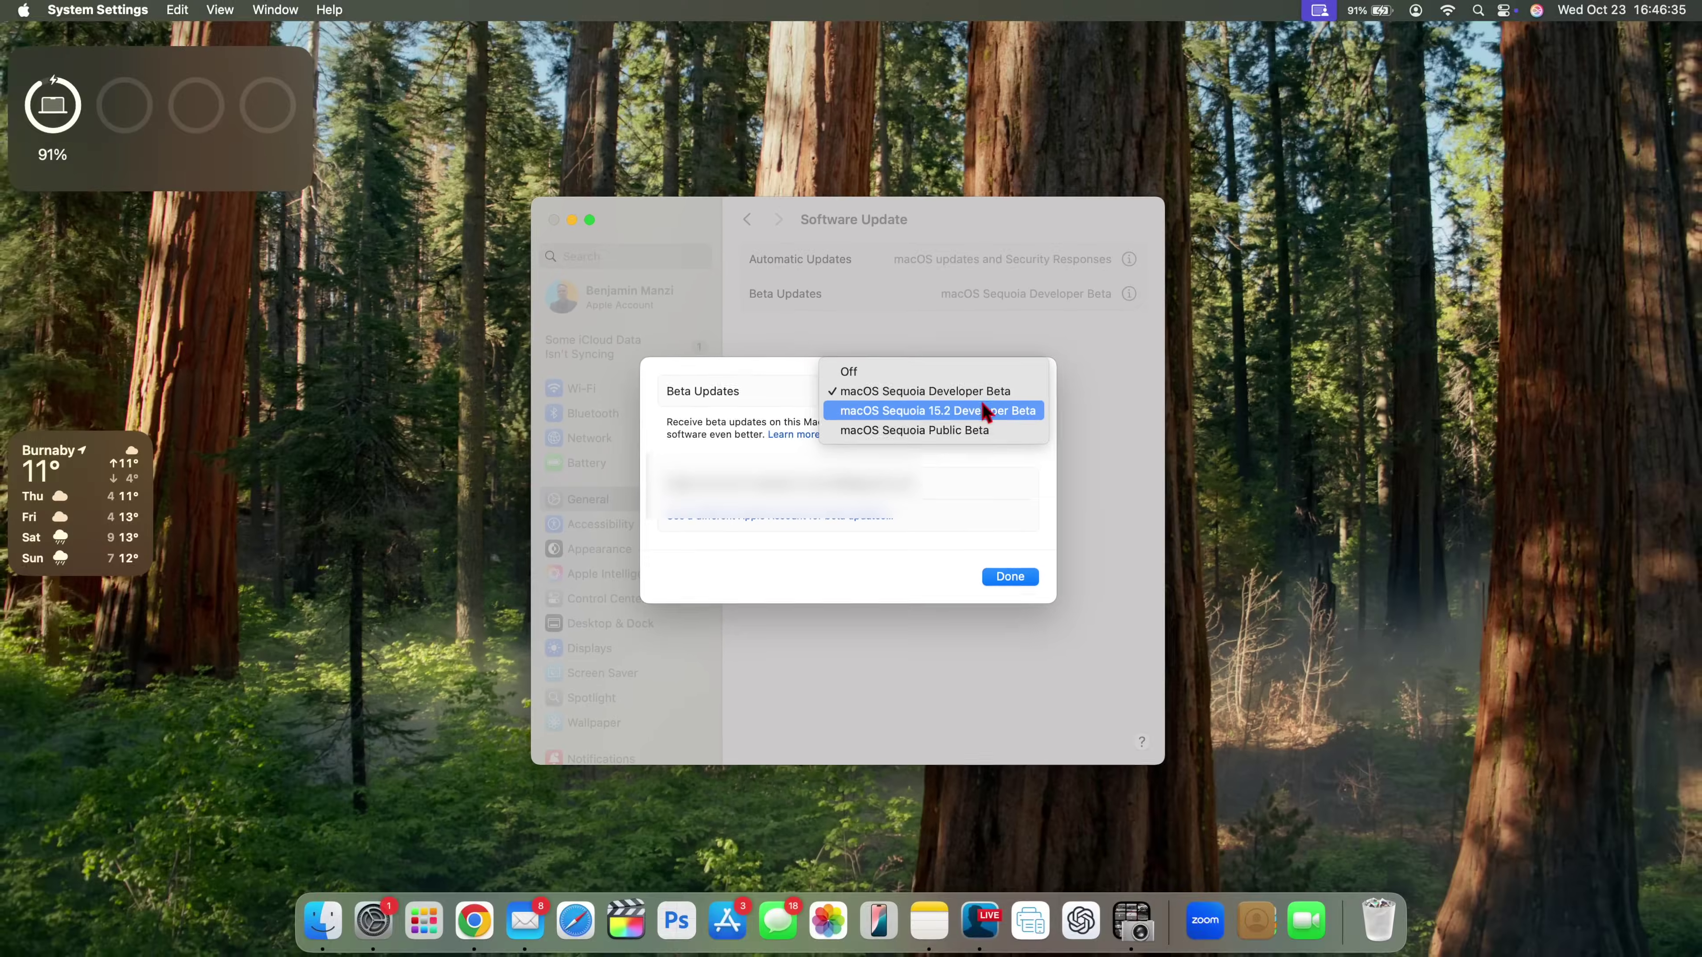
click(937, 413)
click(1031, 583)
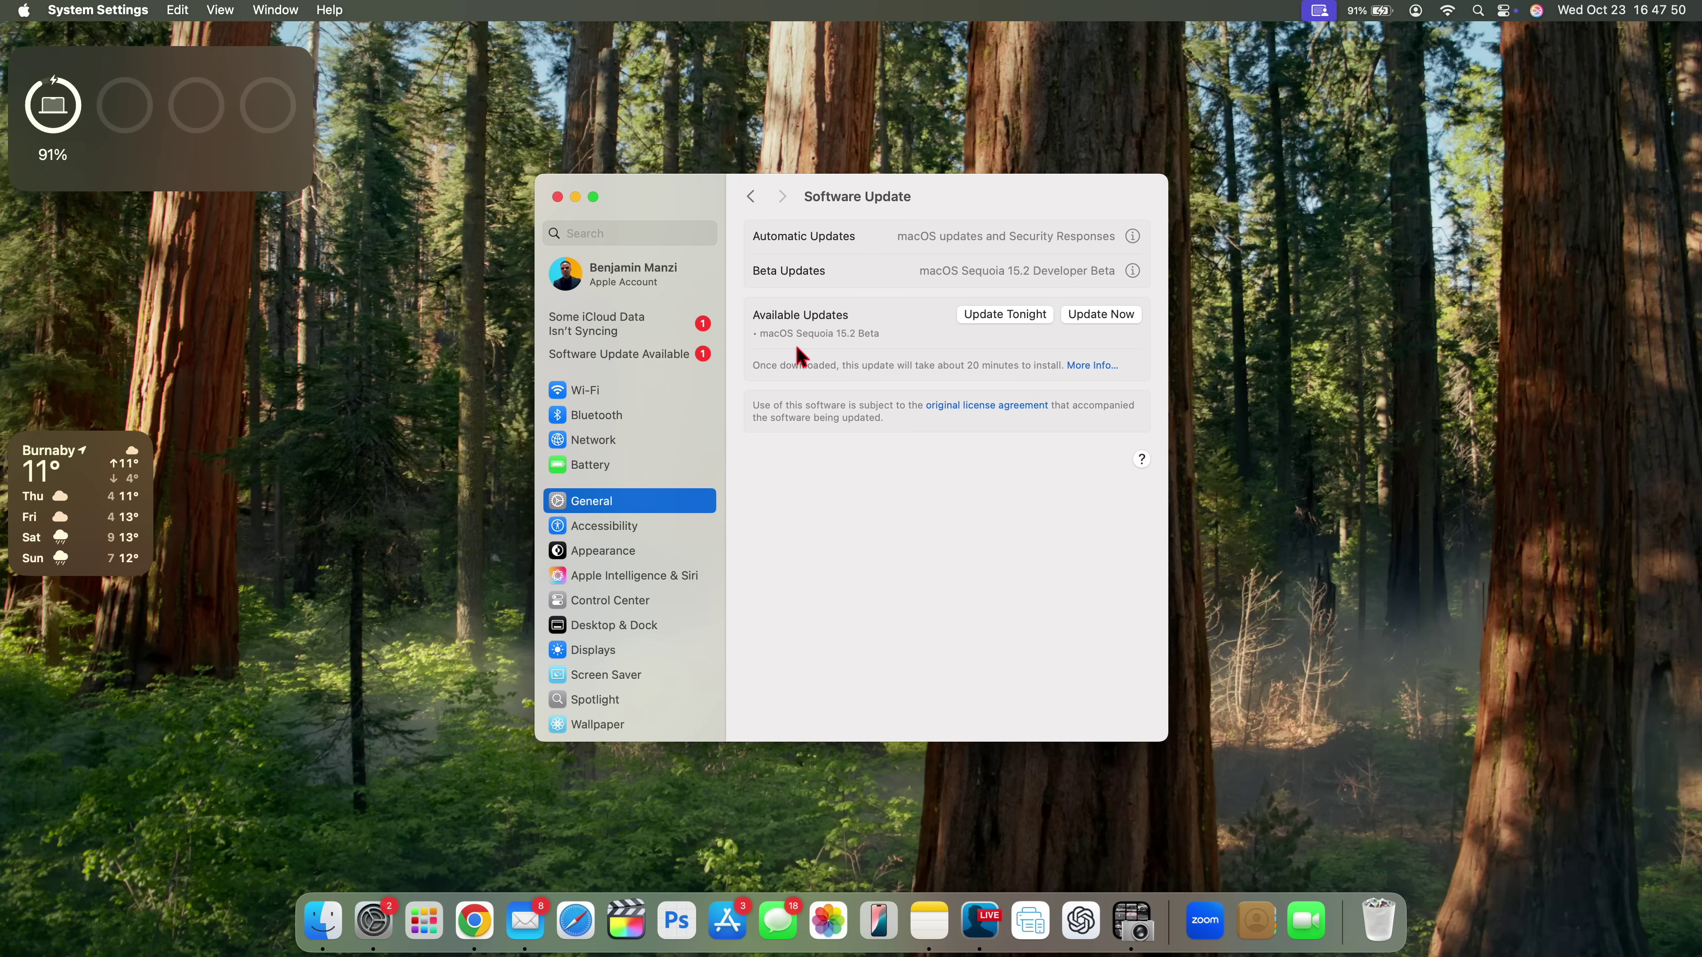
- Open More Info for the macOS Sequoia 15.2 Beta update and highlight the backup note
click(1089, 368)
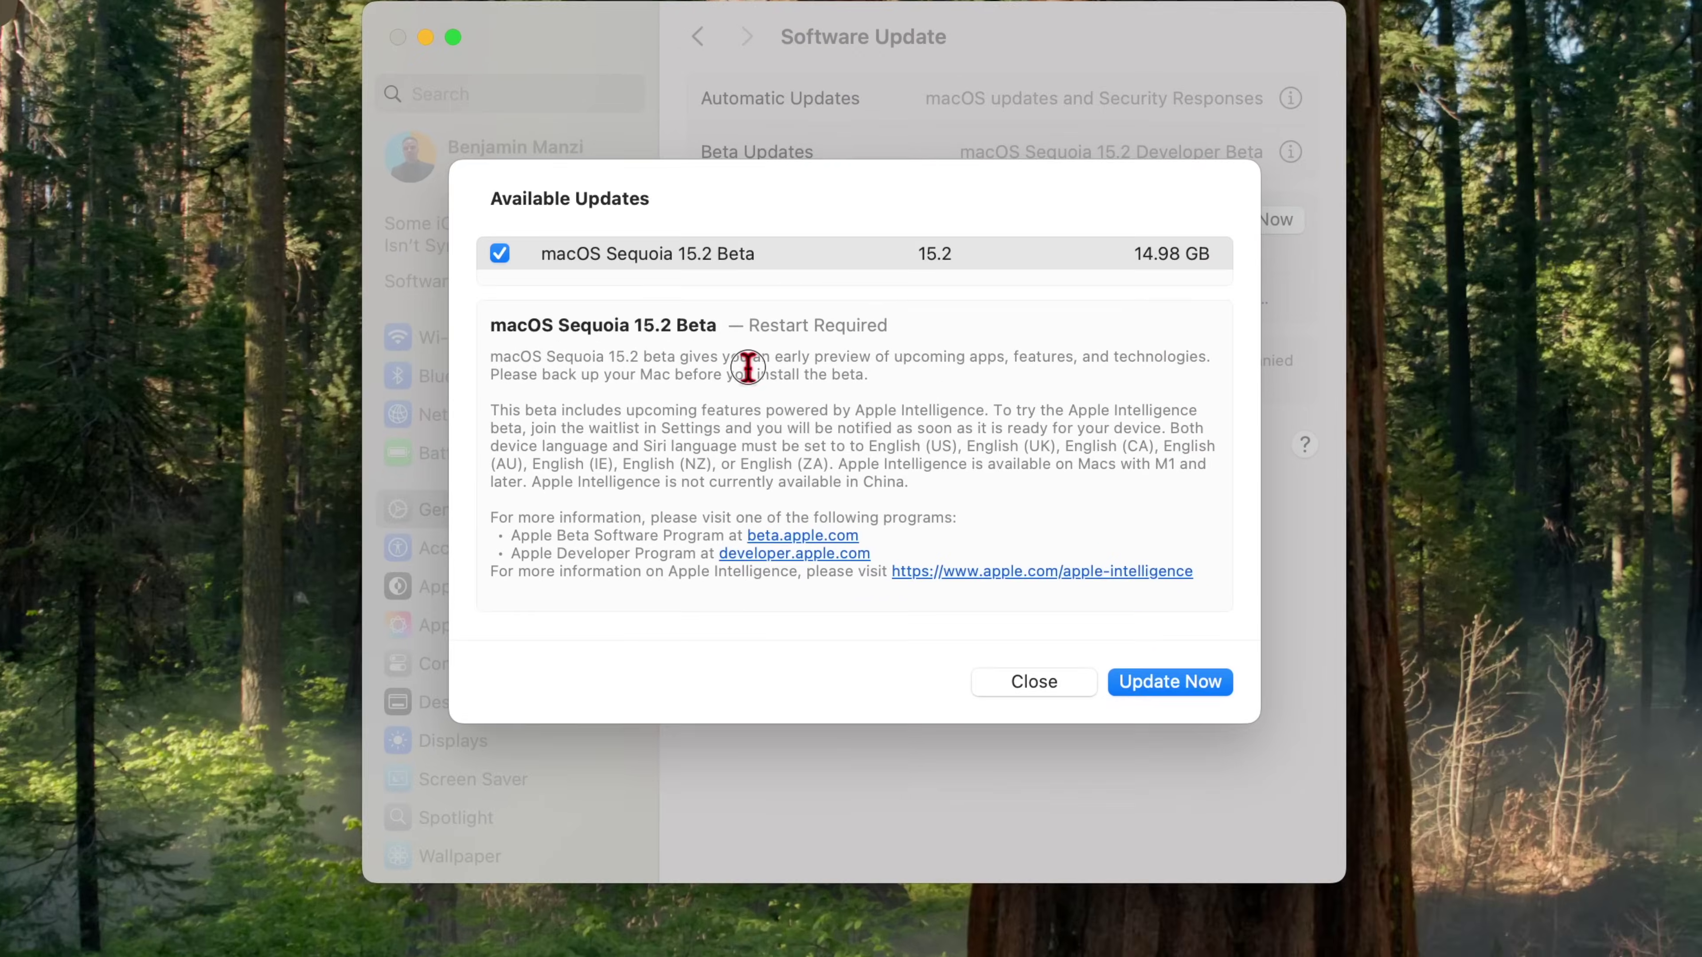
drag(747, 369, 979, 468)
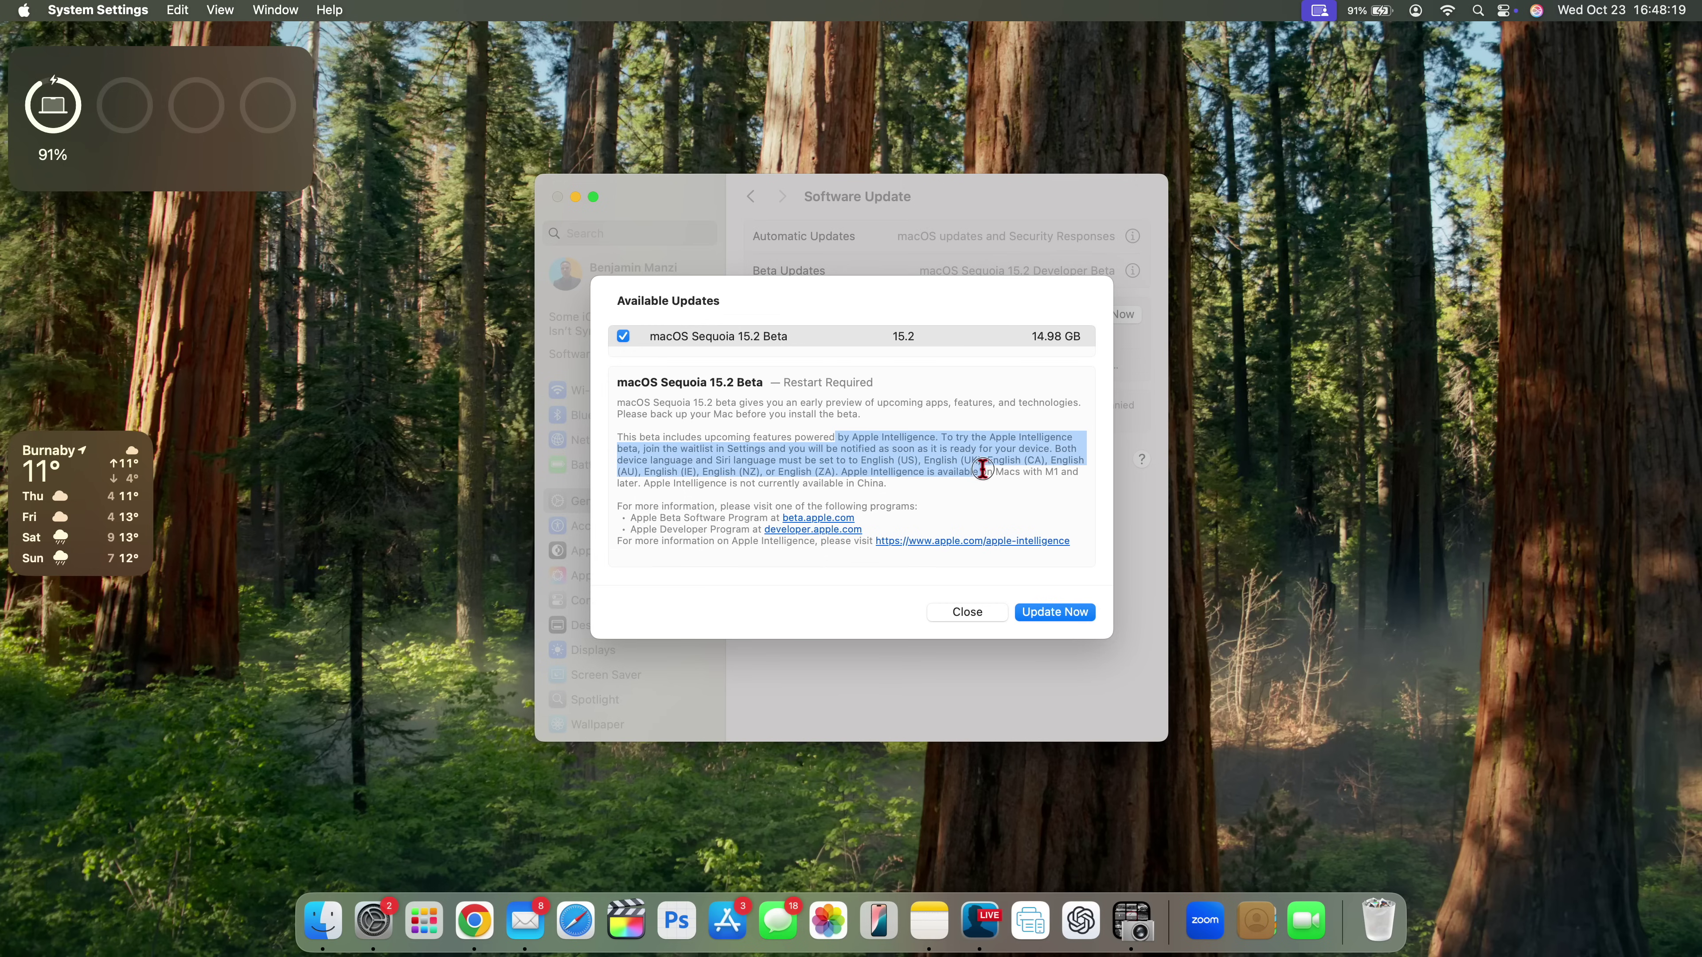
click(948, 466)
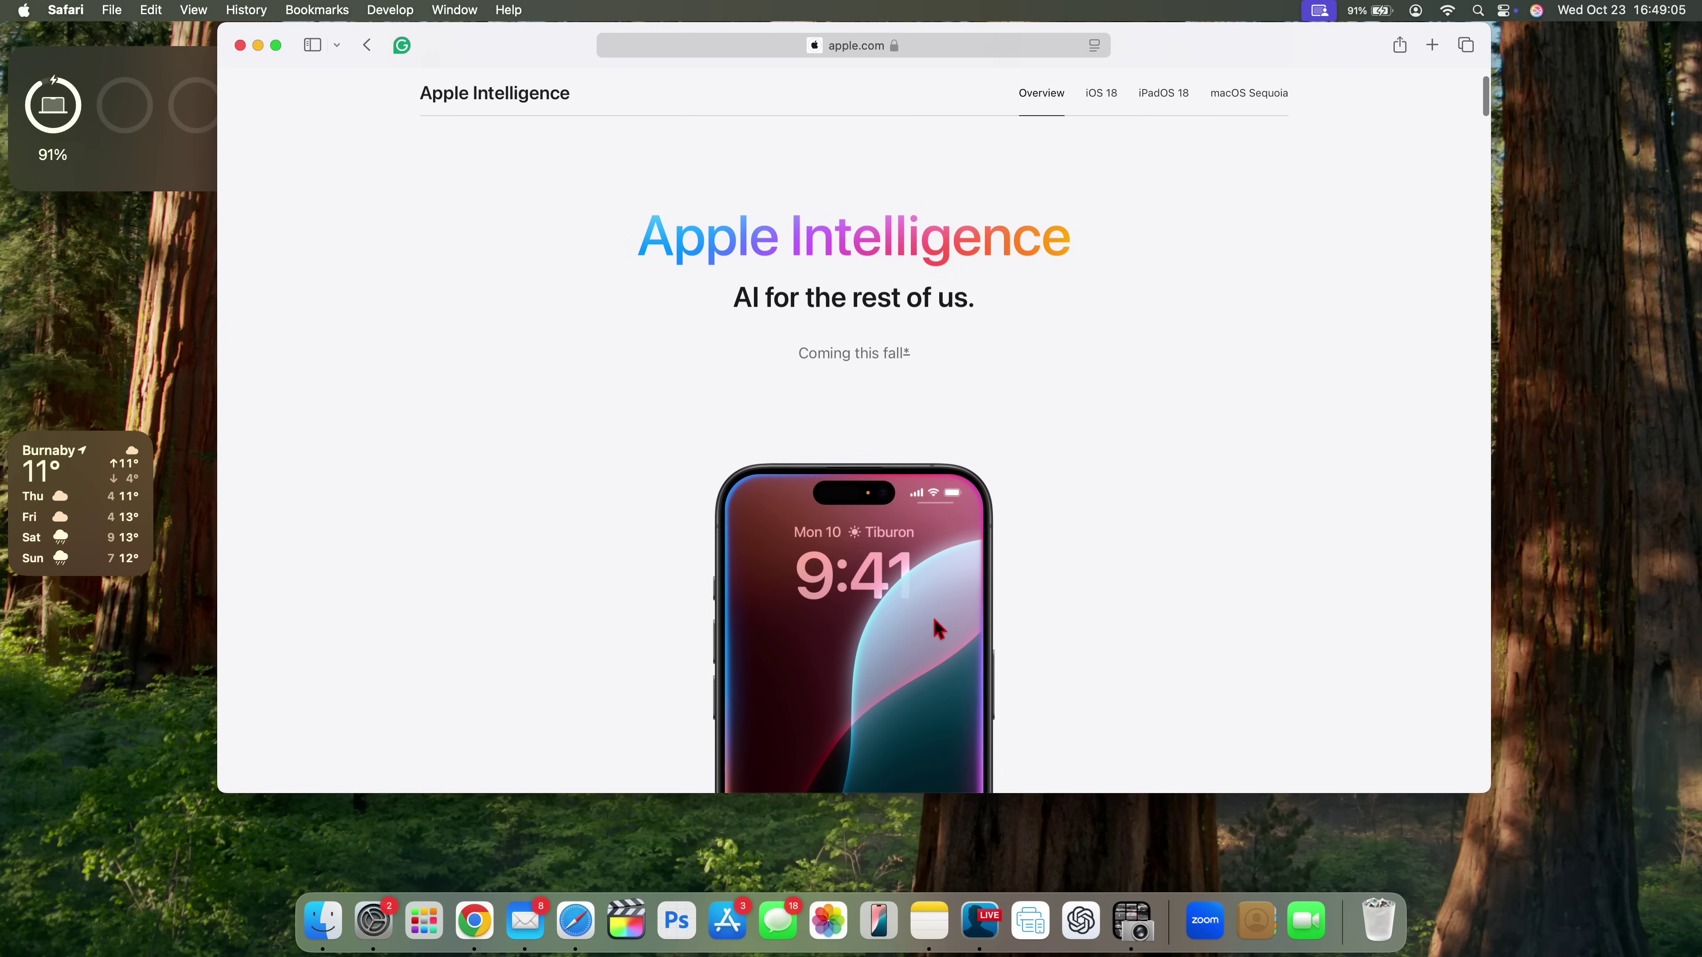
- Scroll to Apple Intelligence's compatible devices and highlight the supported English variants in the footnote
scroll(936, 628, down, 15)
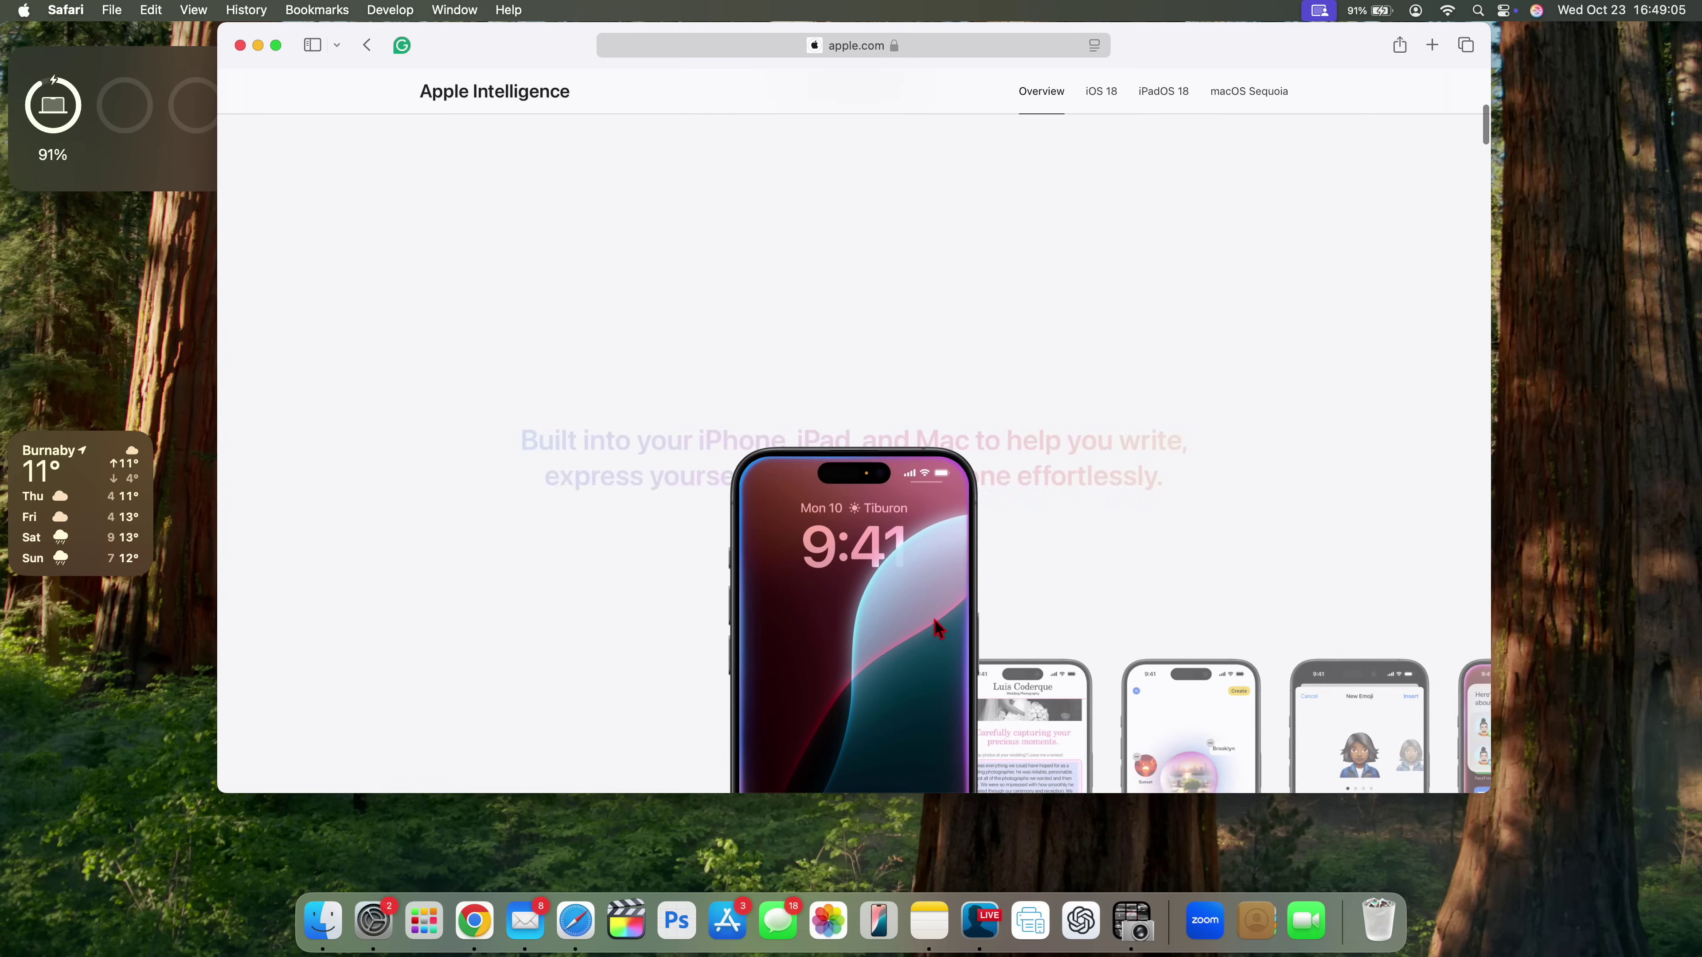
scroll(934, 622, down, 10)
scroll(934, 622, up, 8)
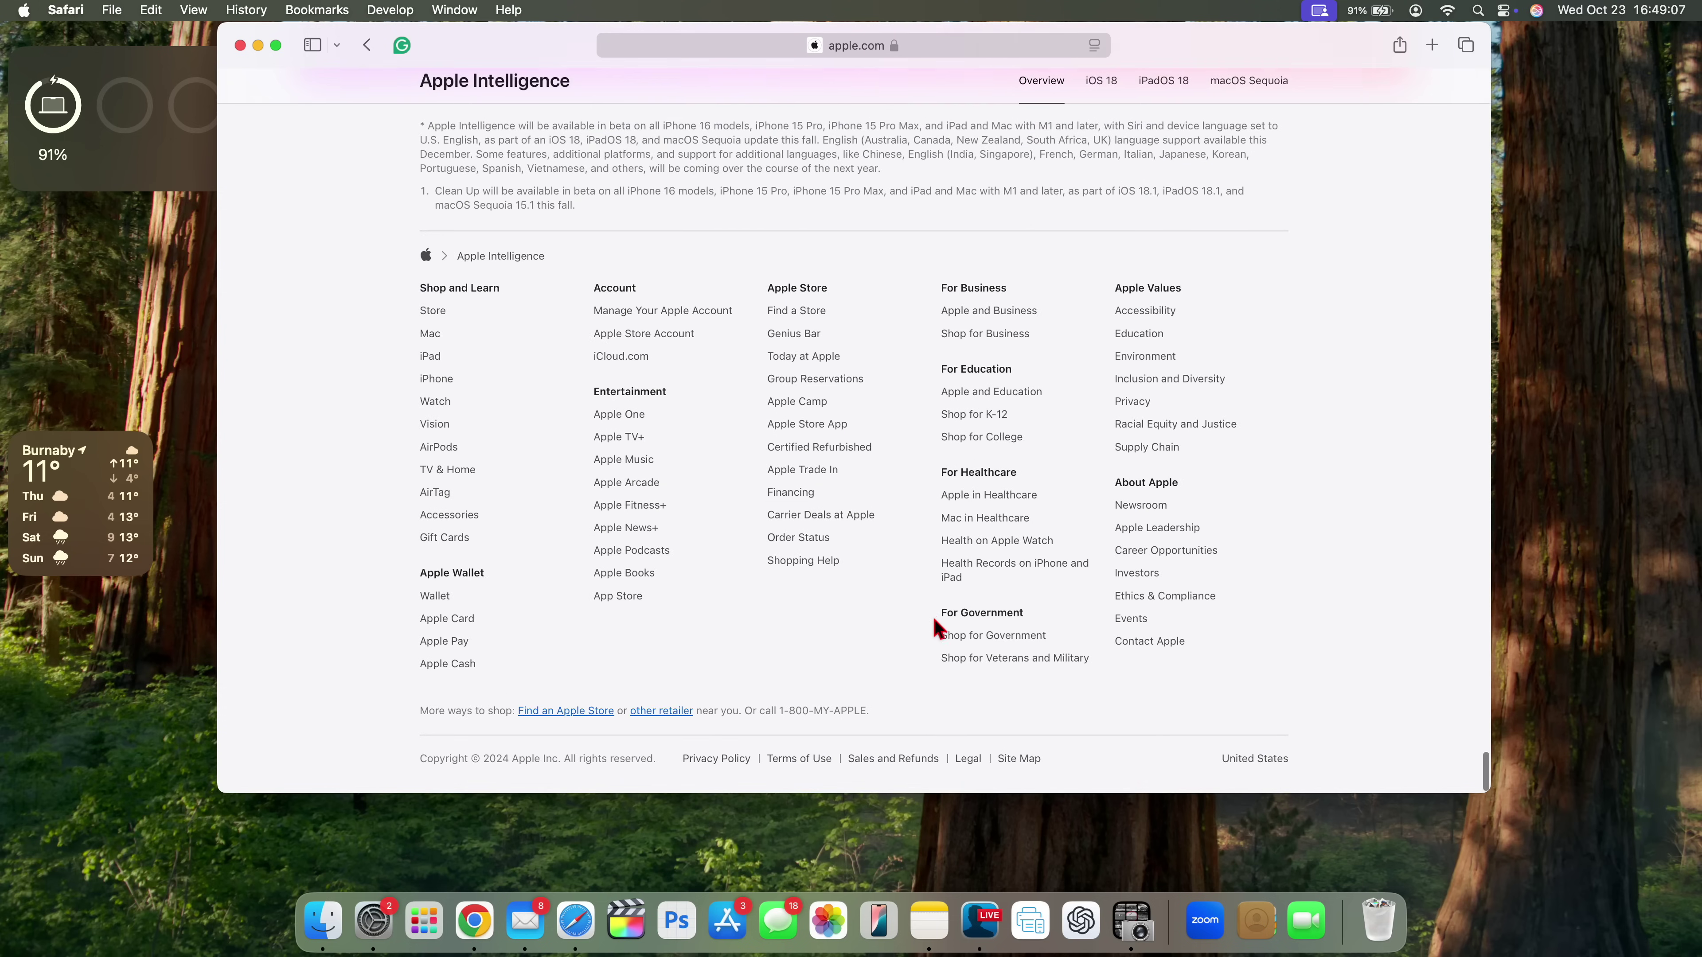
scroll(935, 626, down, 2)
scroll(934, 619, up, 4)
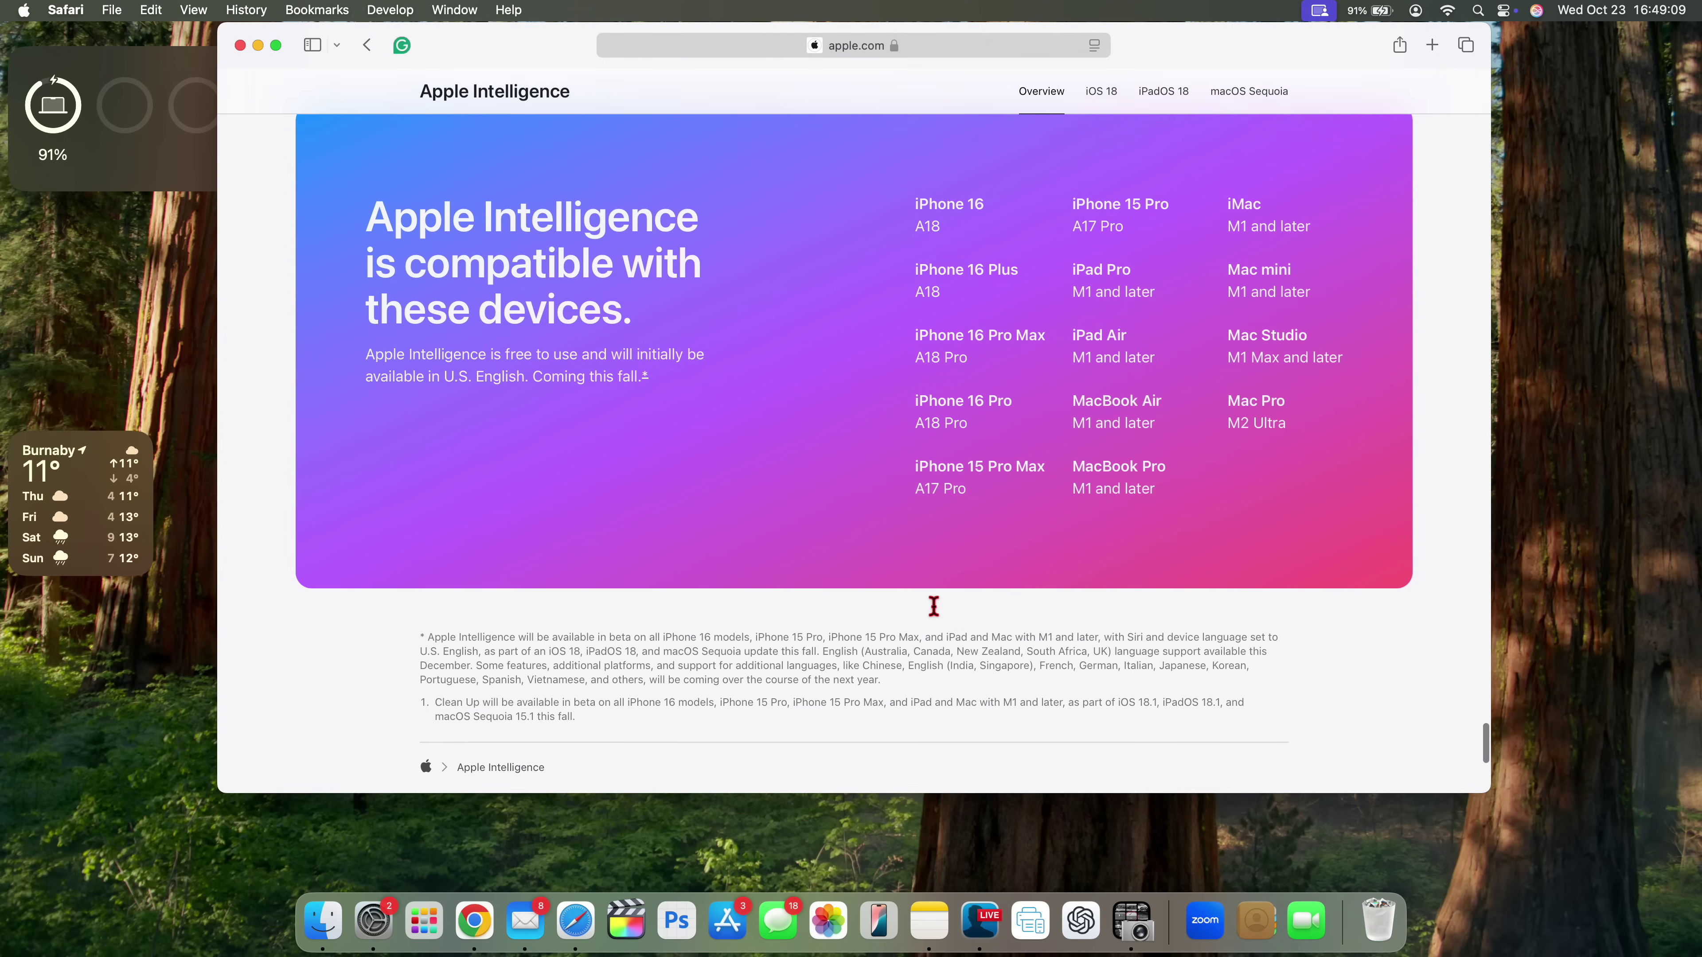
scroll(935, 607, down, 2)
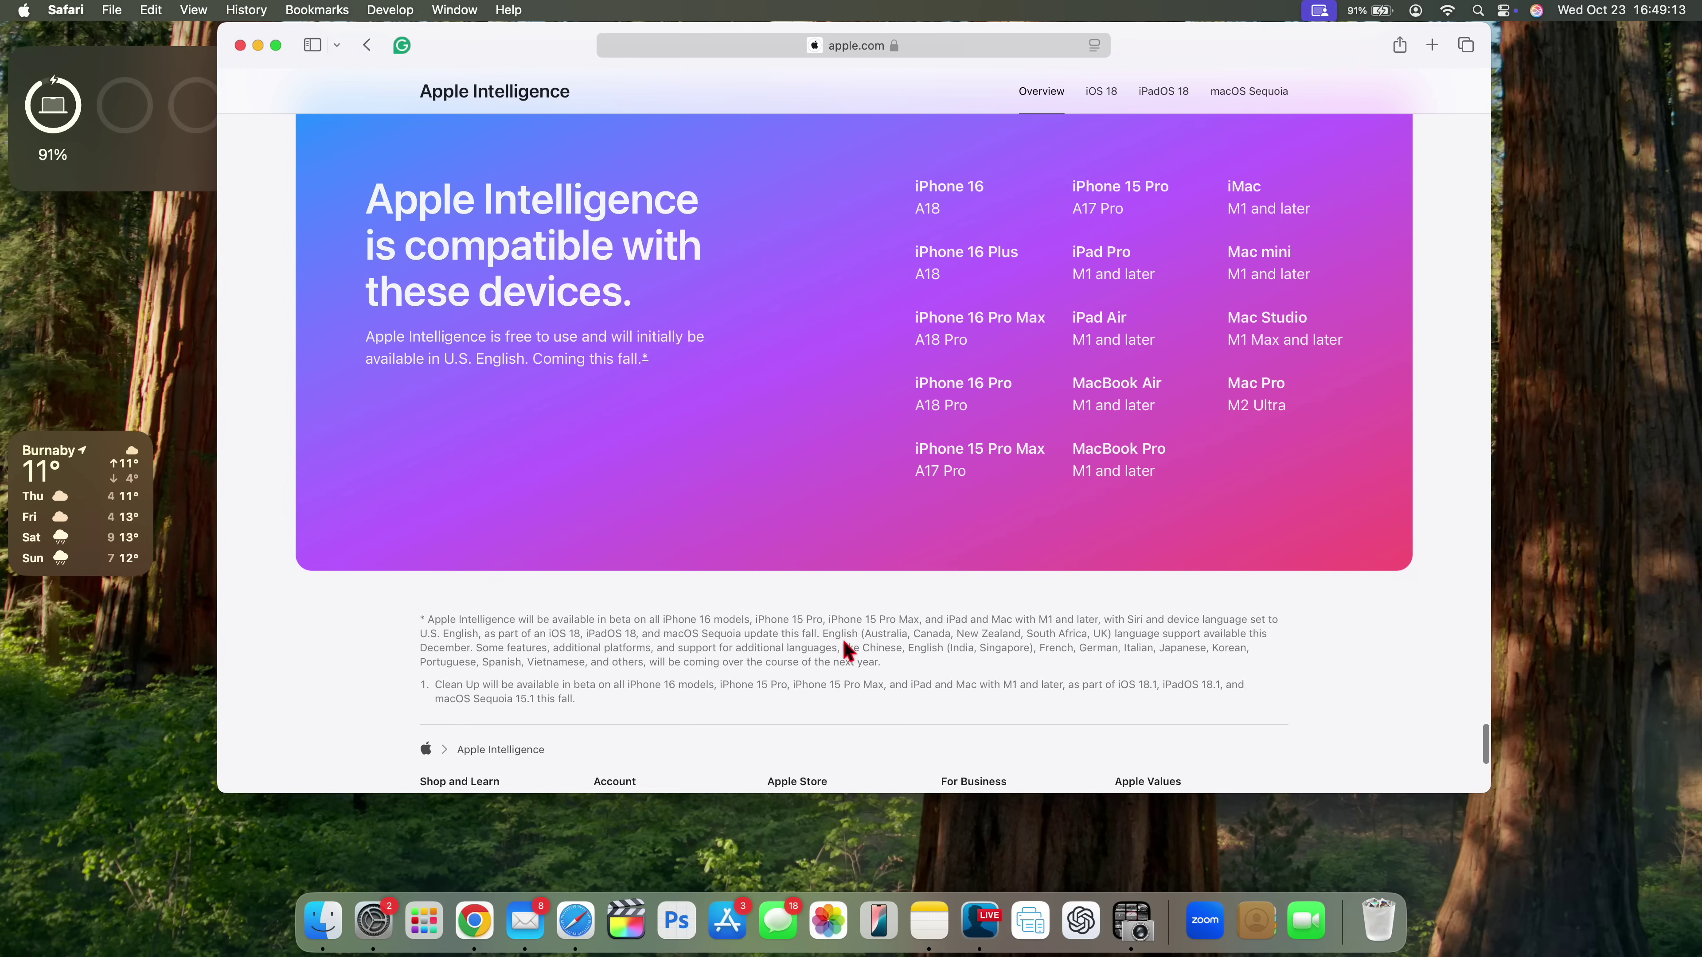
drag(820, 634, 931, 671)
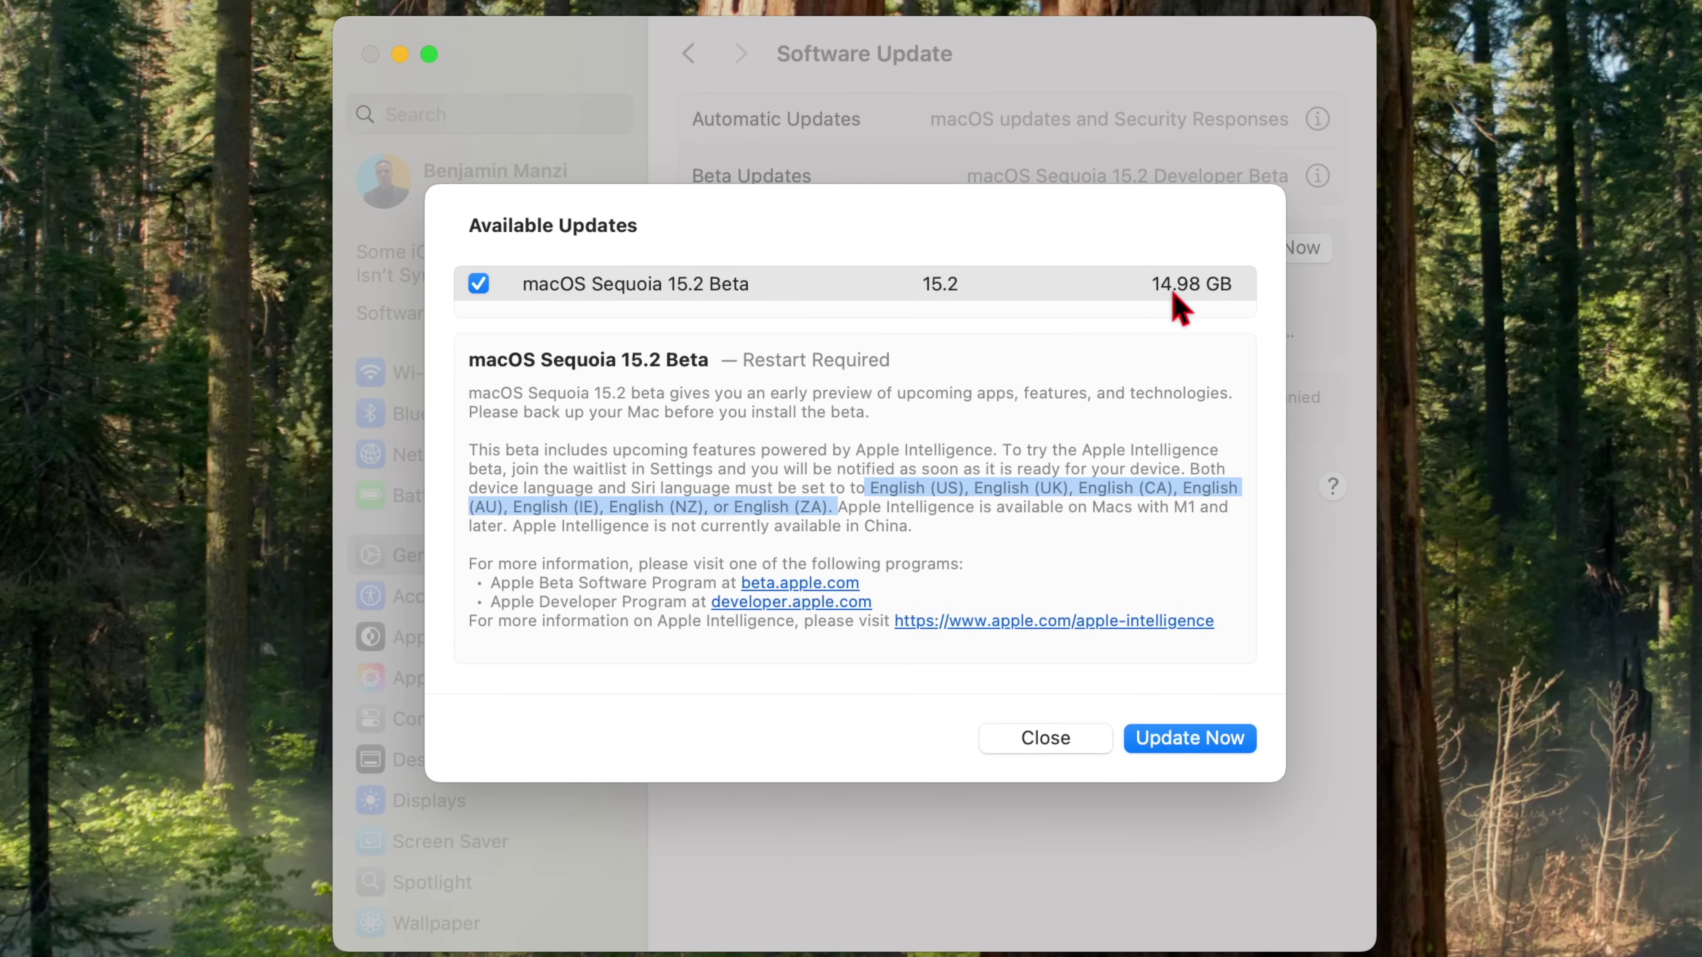
- Select the macOS 15.2 Beta update, then open Messages and the emoji keyboard on the iPhone
click(1175, 298)
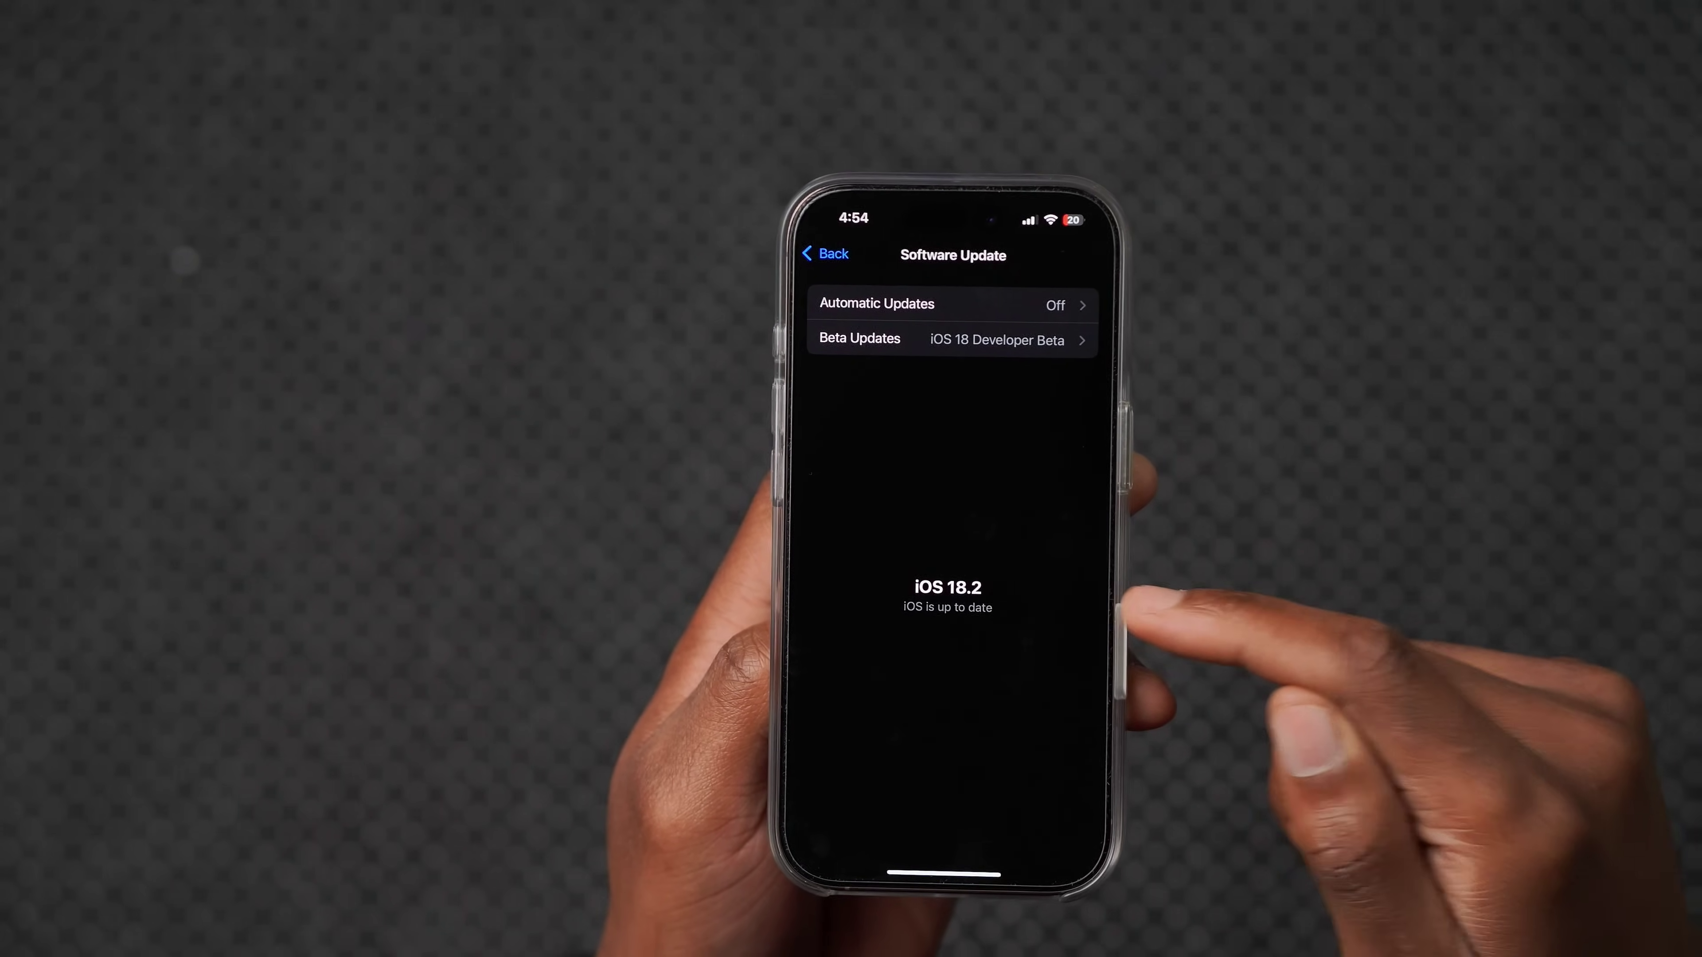
drag(940, 871, 940, 671)
click(934, 834)
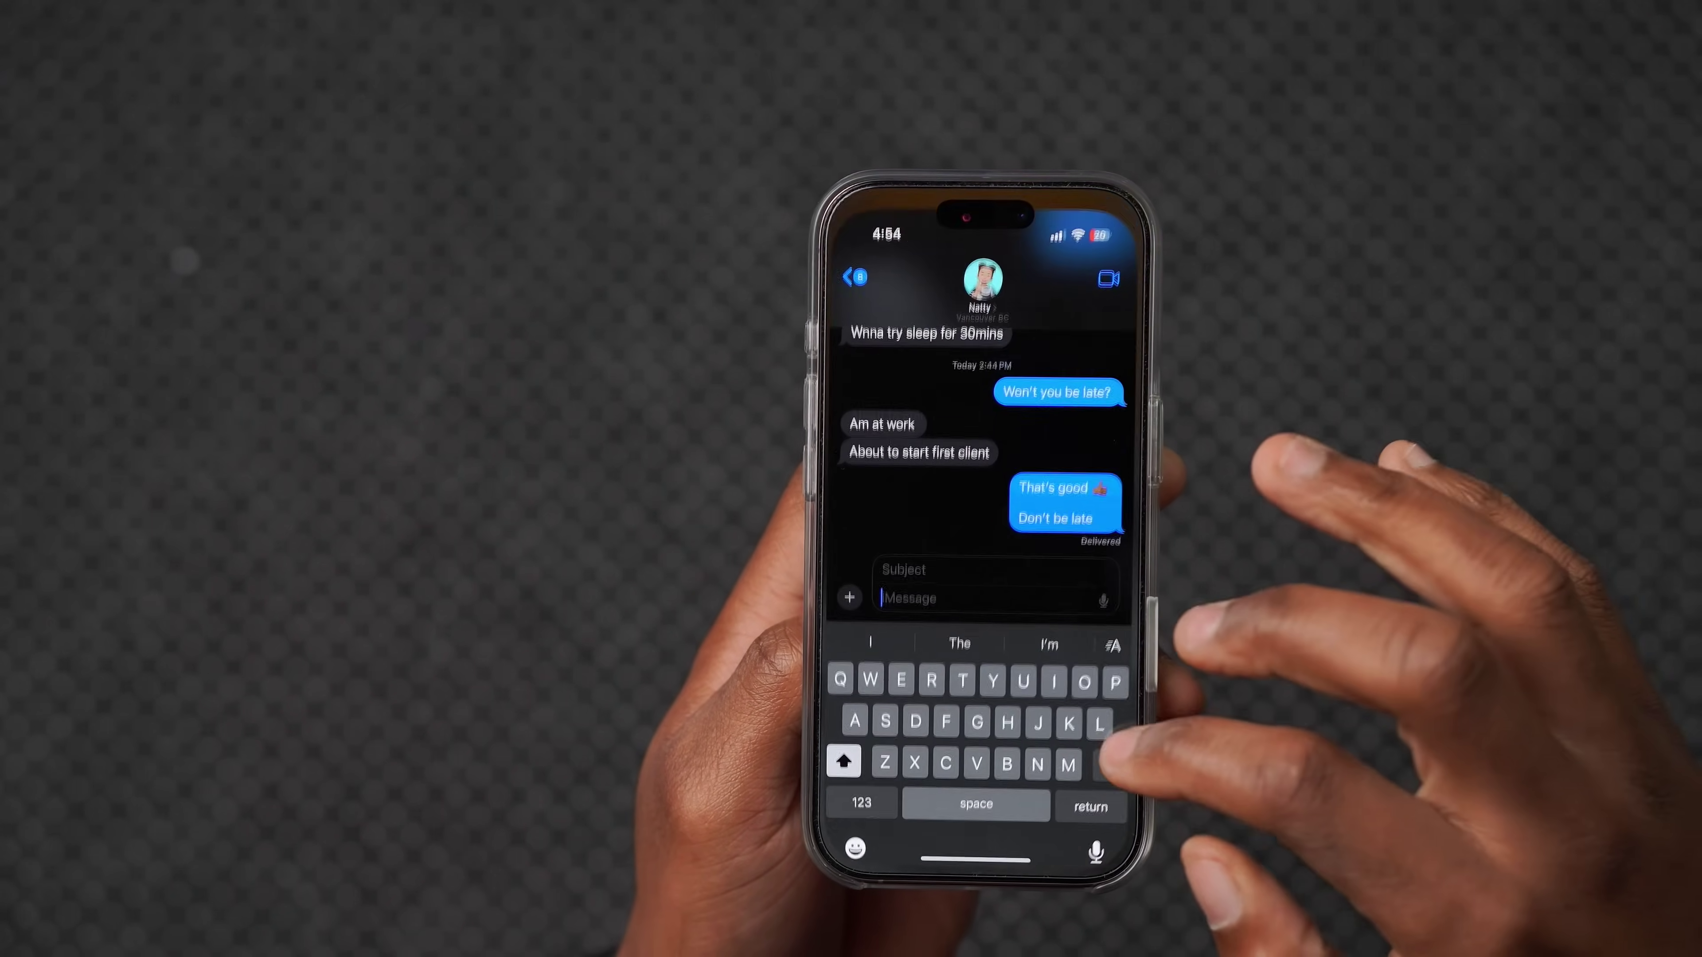
click(860, 830)
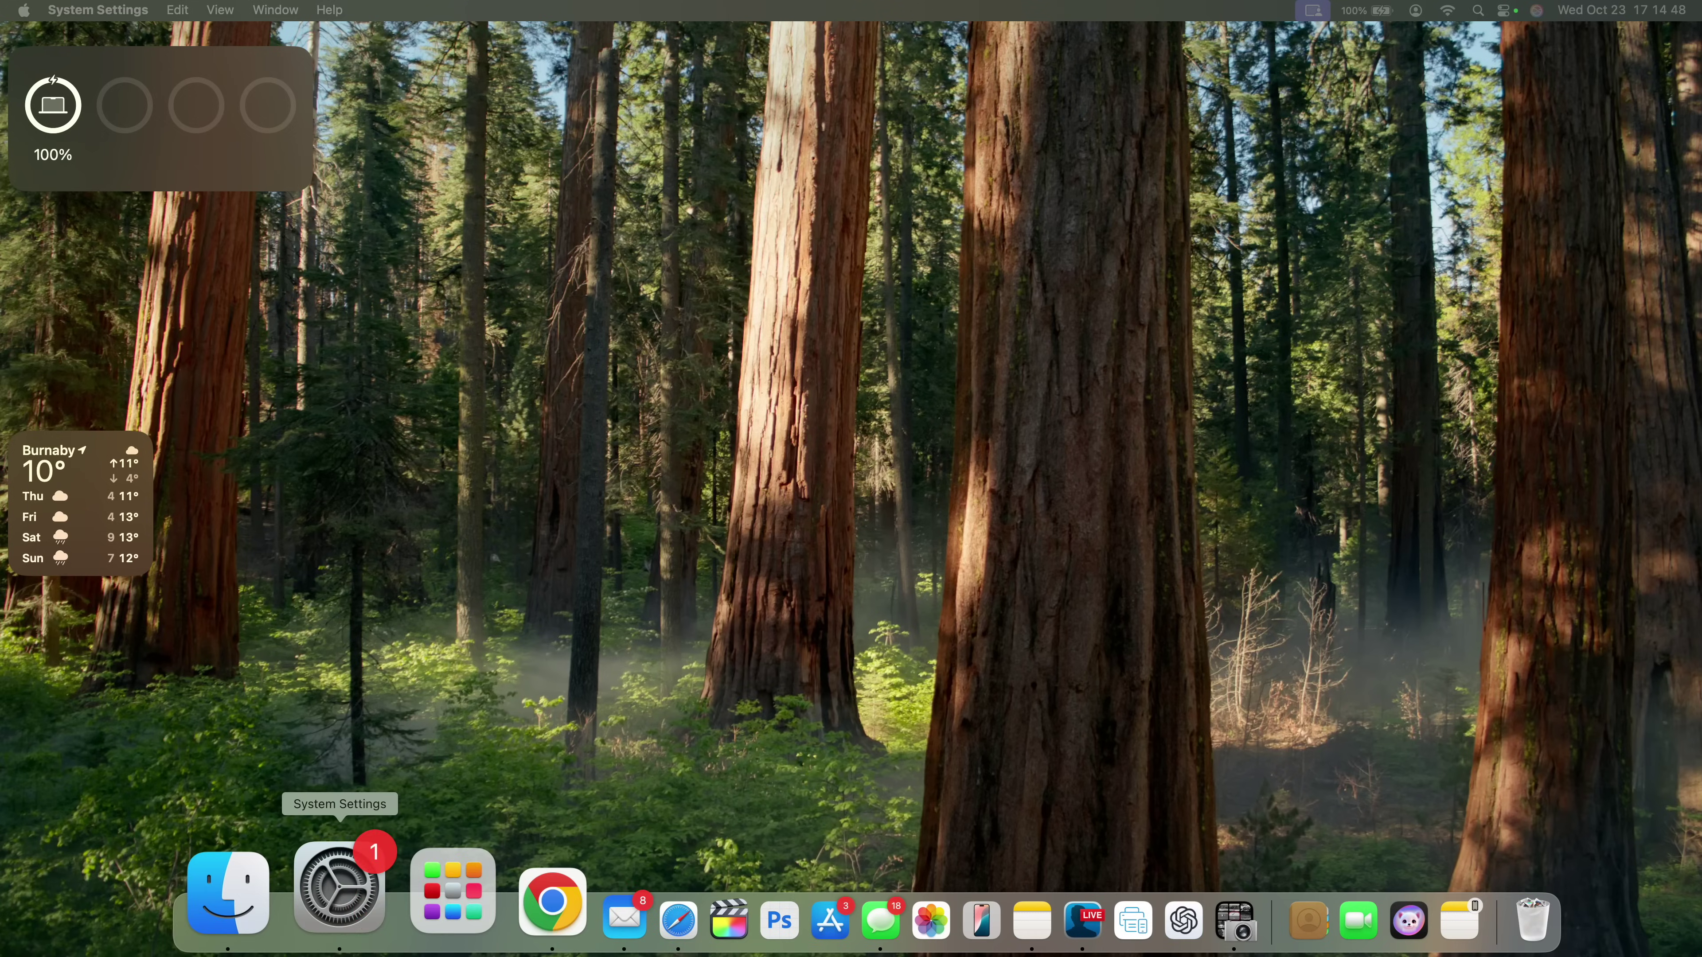
- Check that Apple Intelligence uses 6.03 GB in macOS storage details, then return to General
click(340, 888)
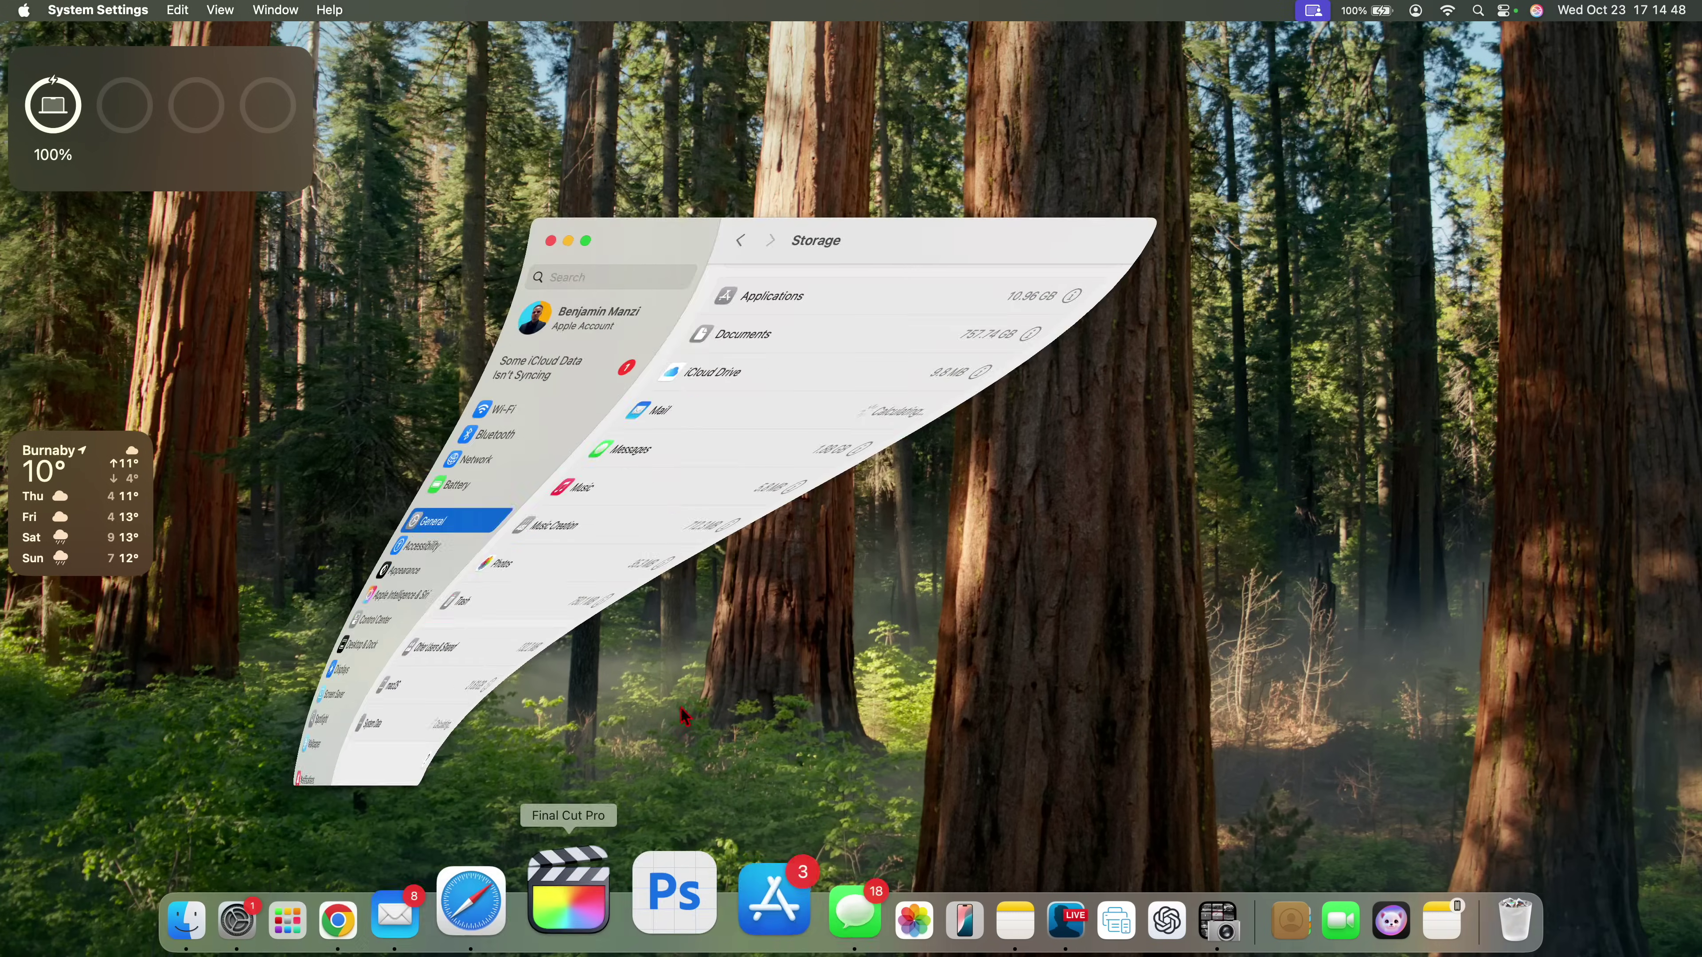
click(1131, 642)
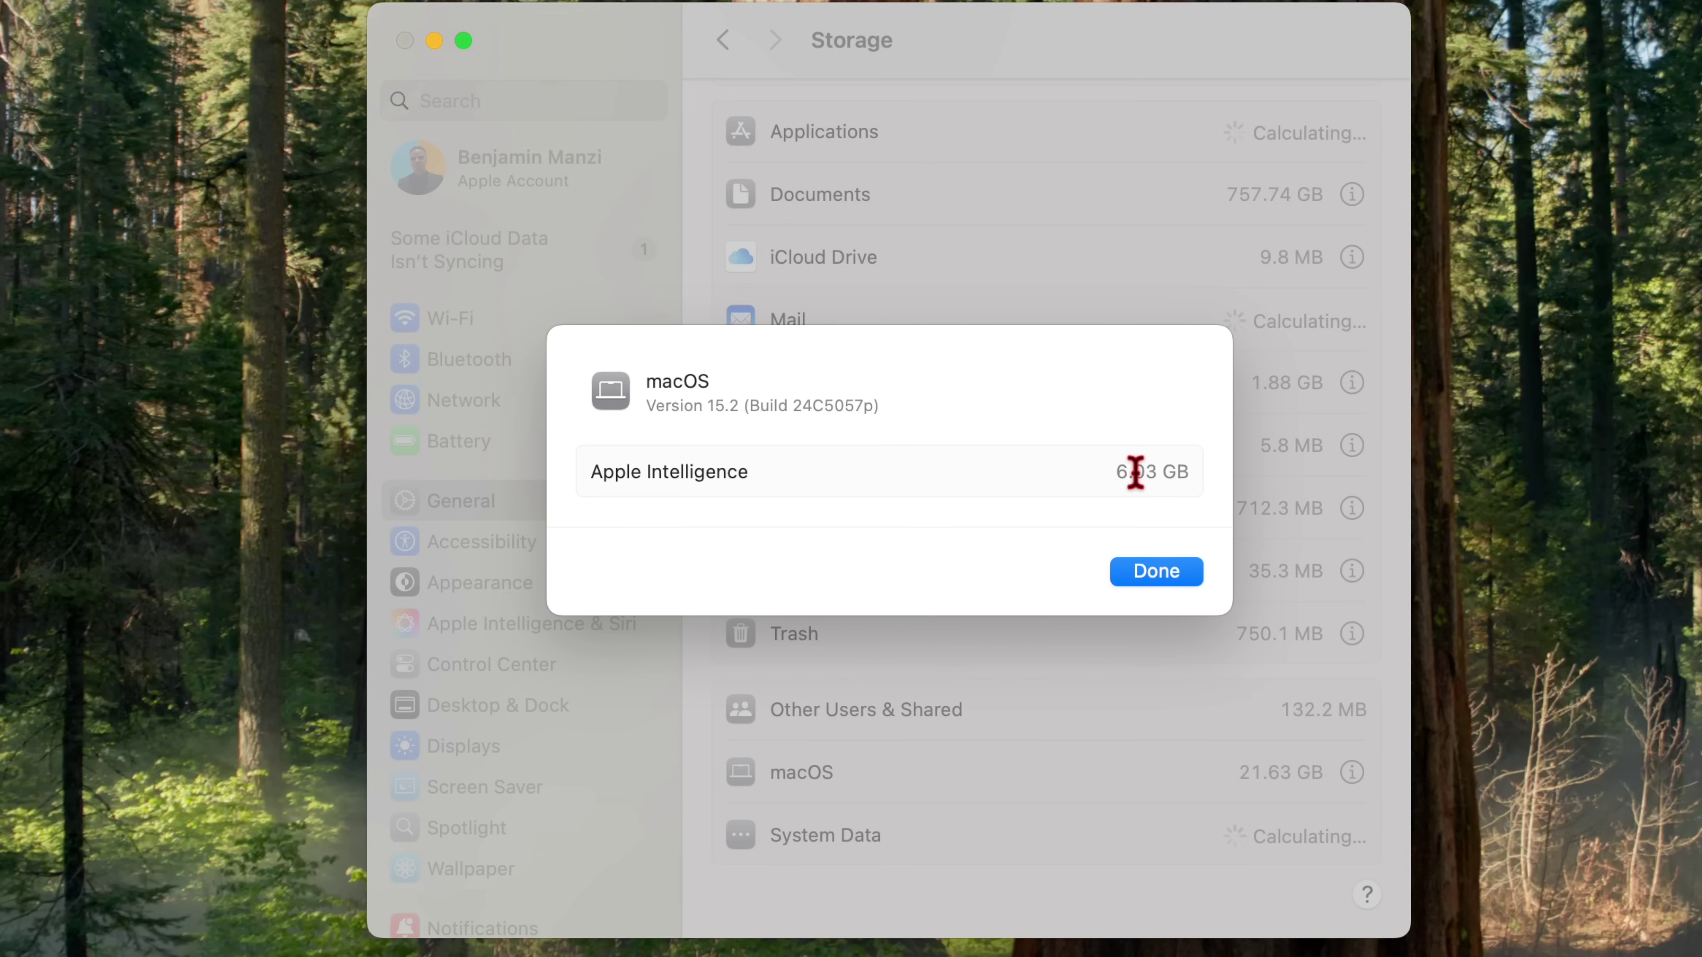
click(1158, 471)
click(1151, 573)
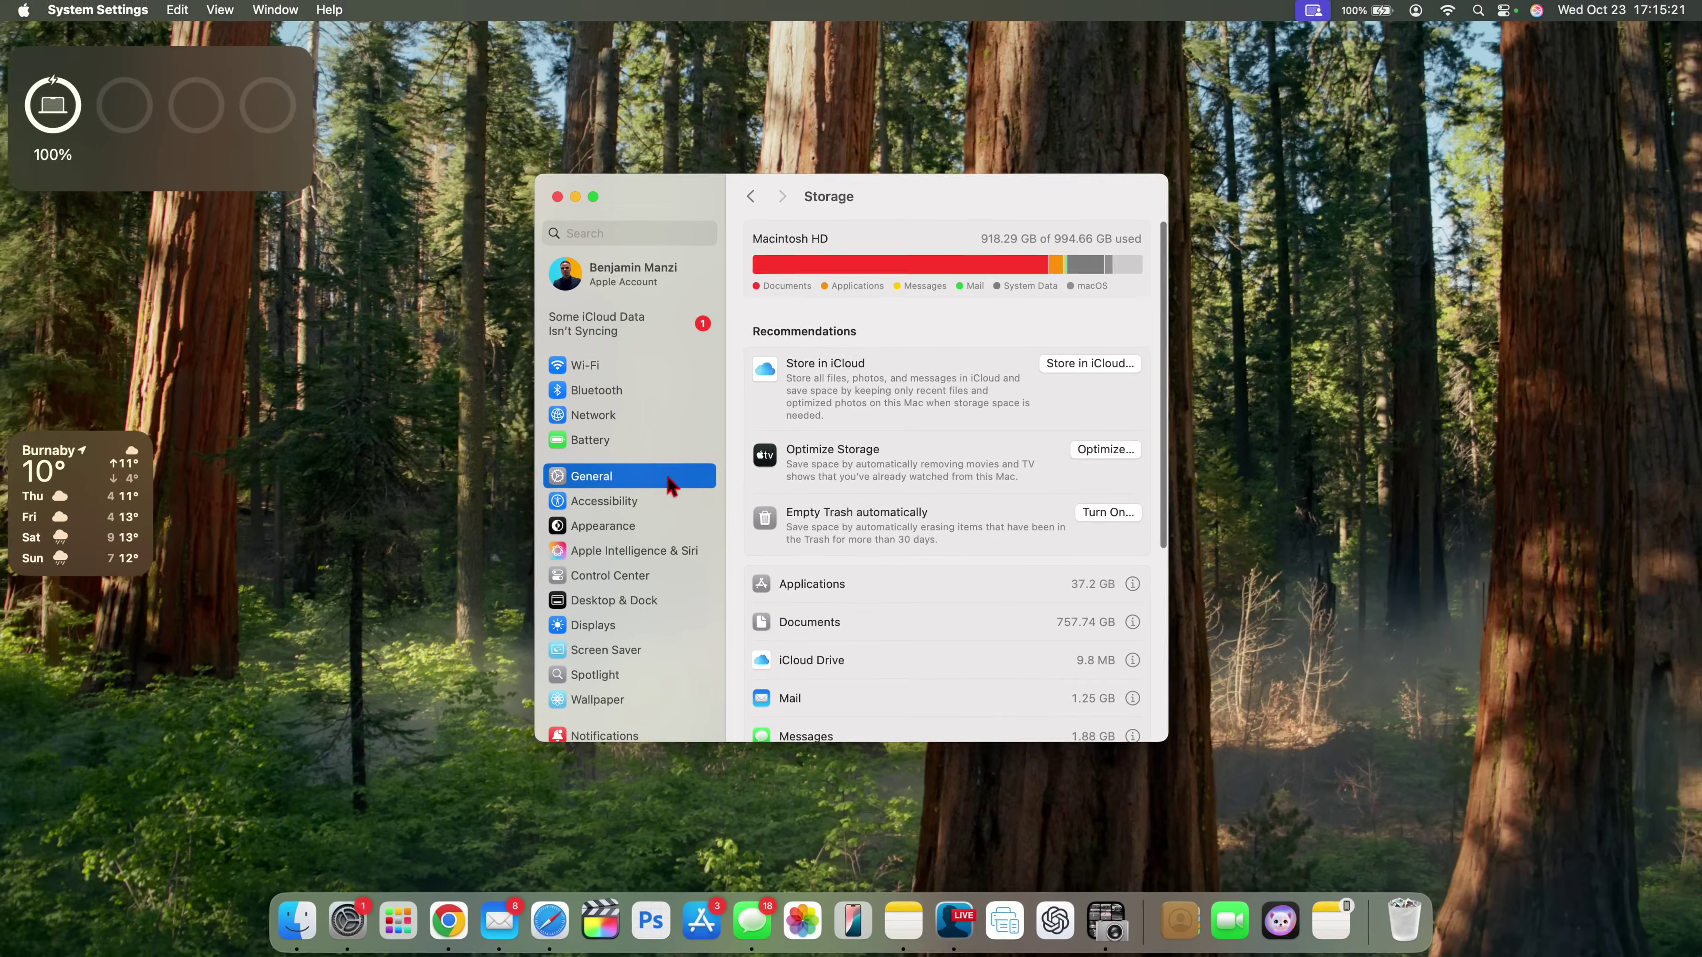
click(641, 488)
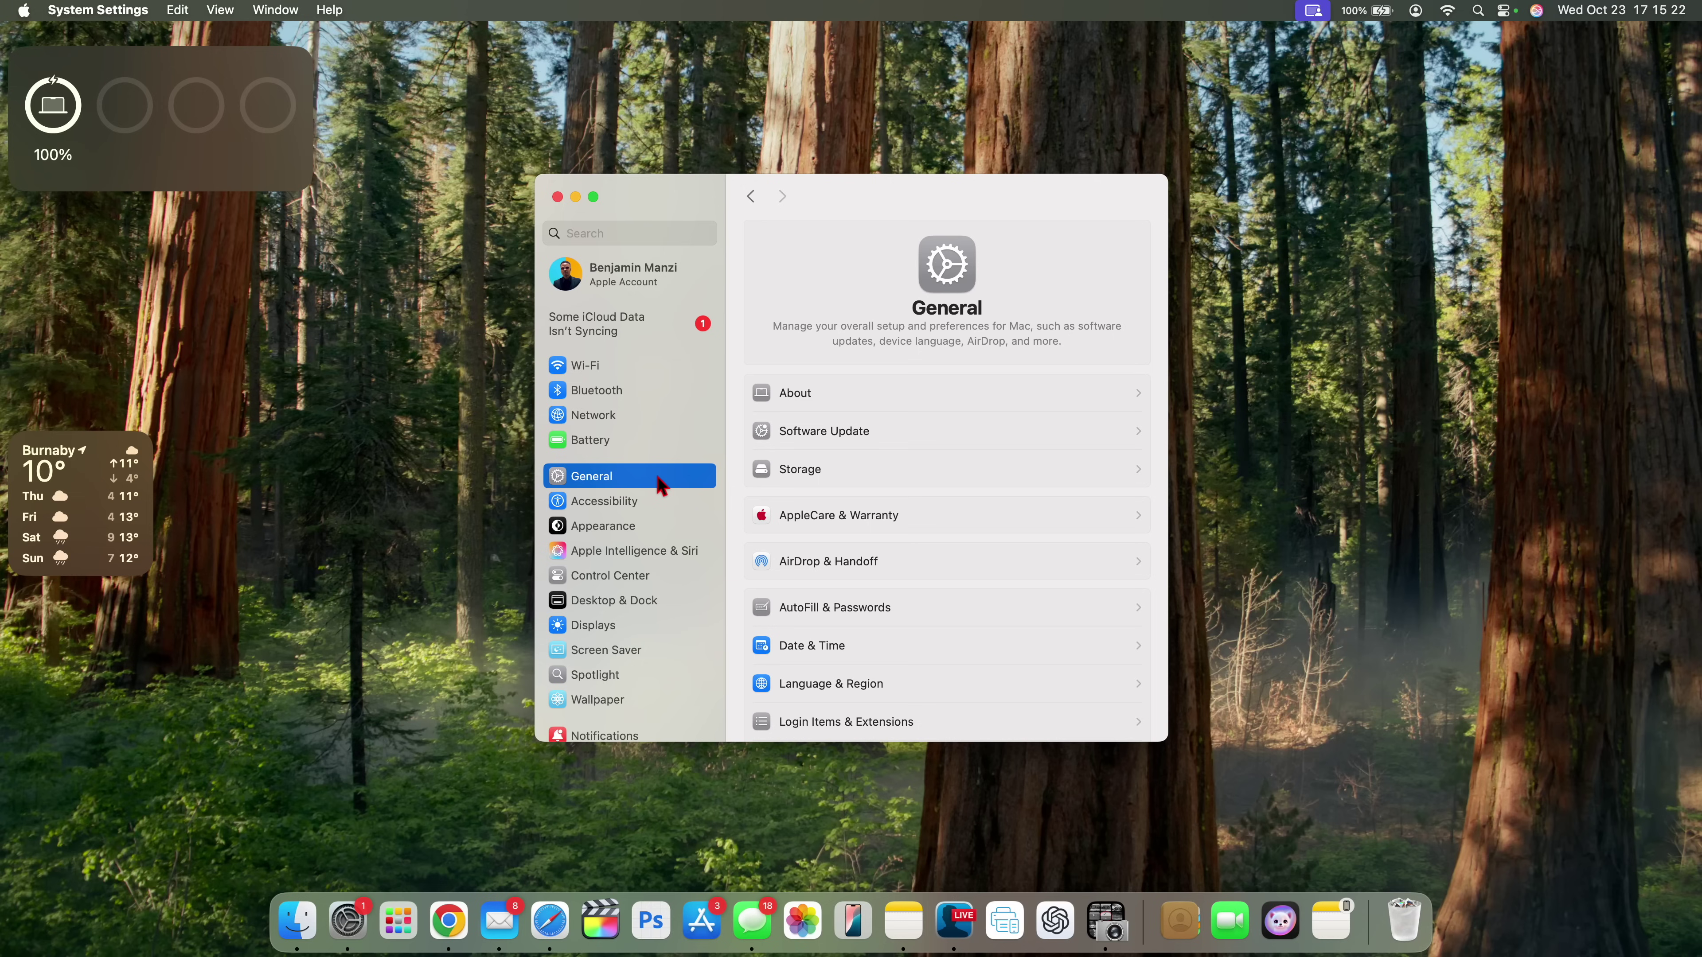
- Minimize System Settings and swipe through the Launchpad app pages
click(575, 197)
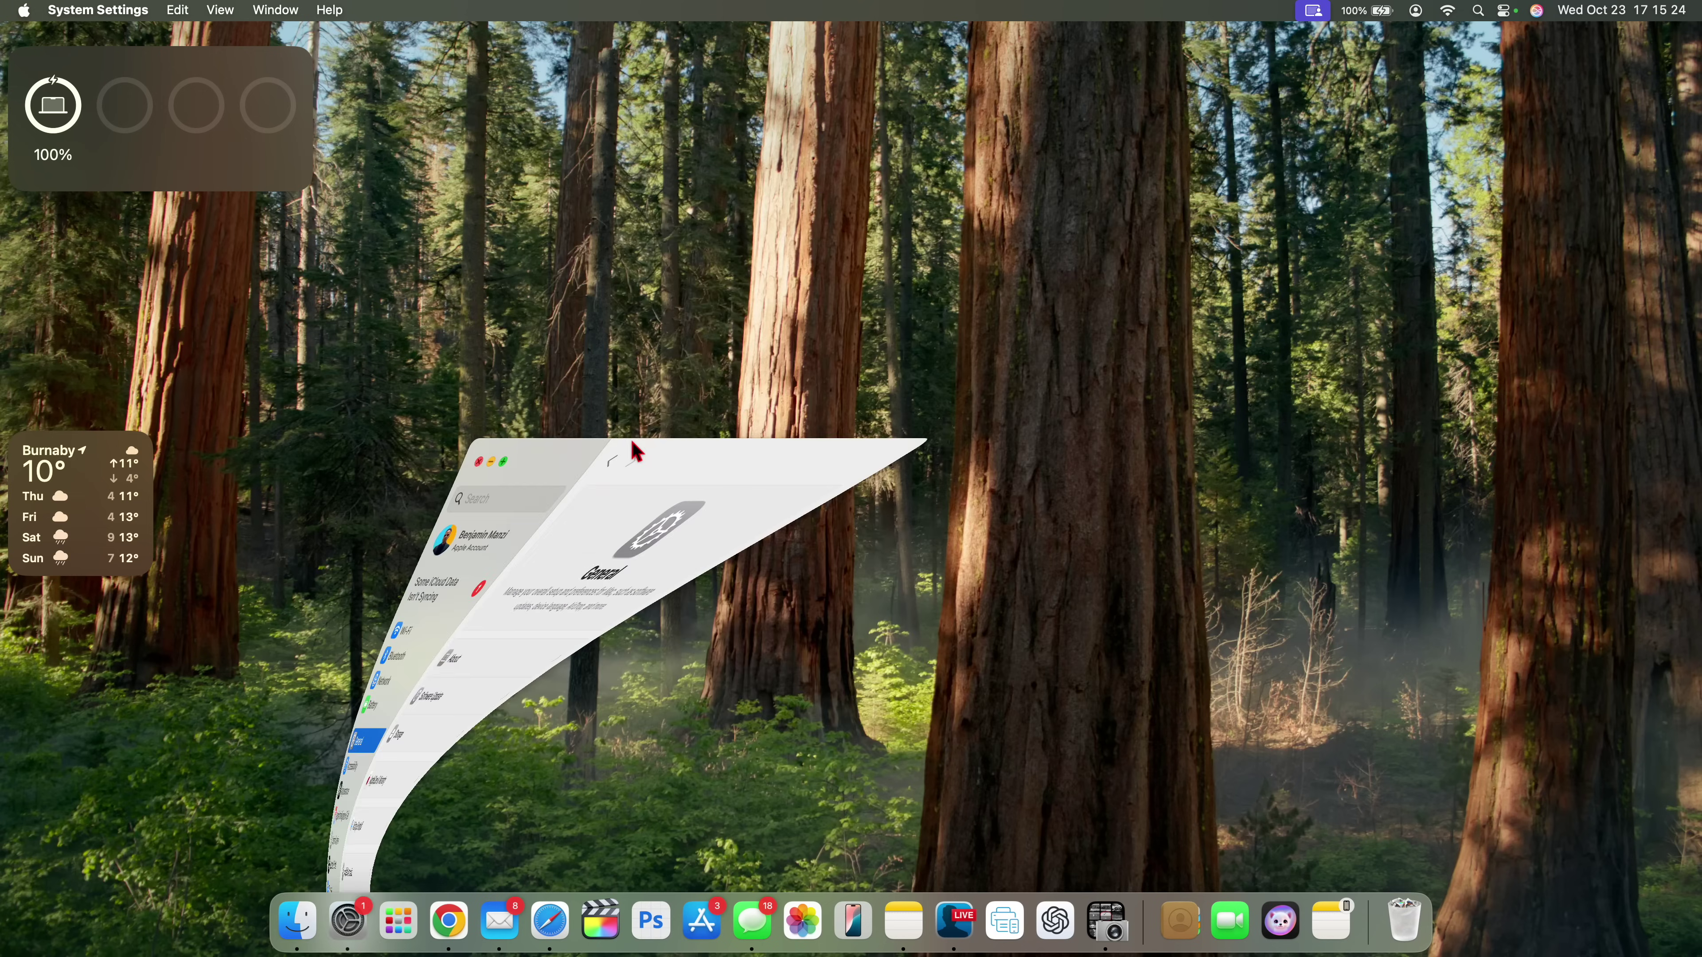
click(393, 935)
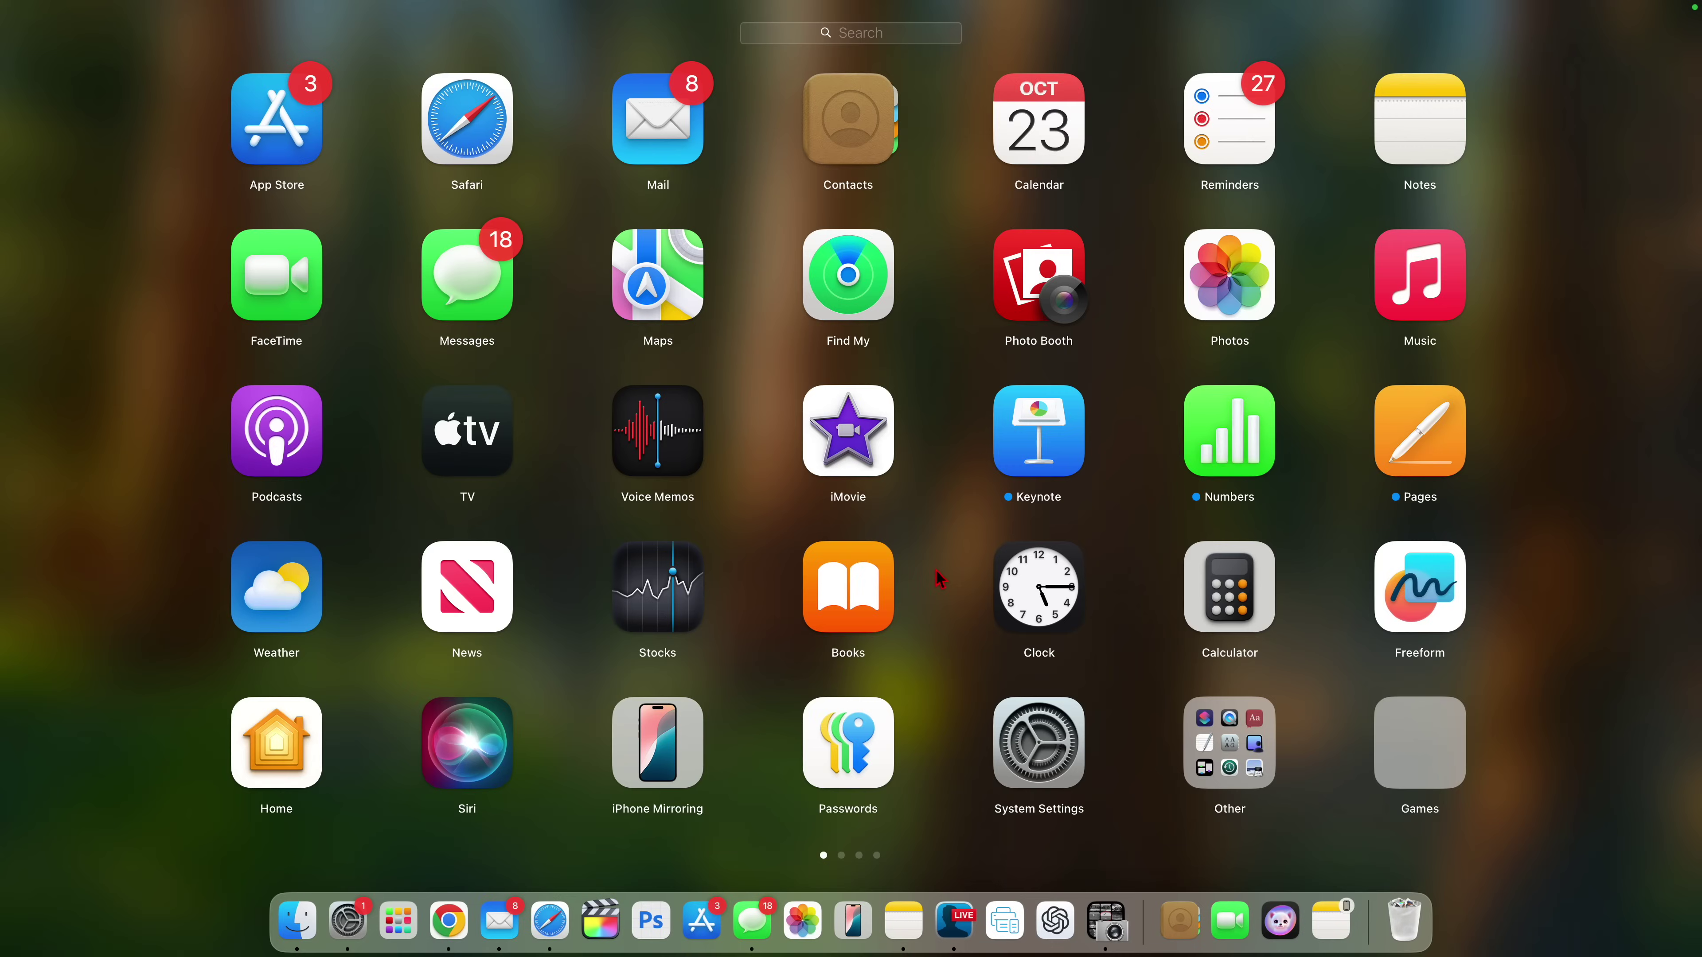
scroll(936, 569, right, 5)
scroll(936, 569, right, 5)
scroll(938, 576, left, 5)
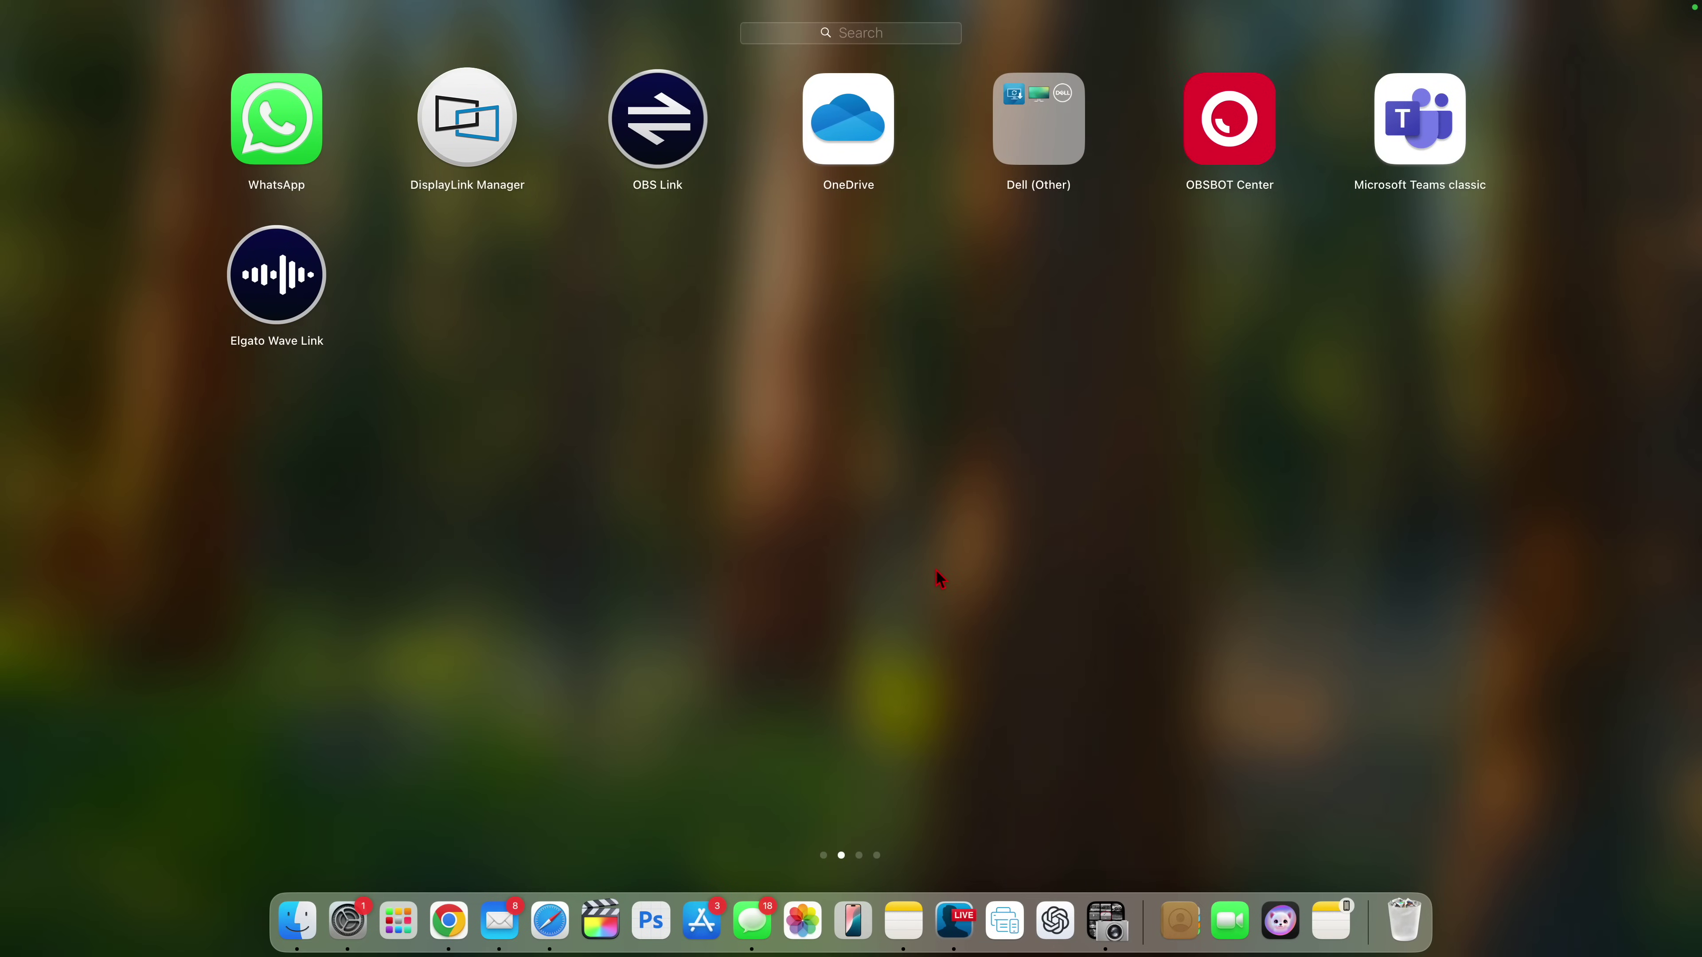
scroll(938, 577, left, 5)
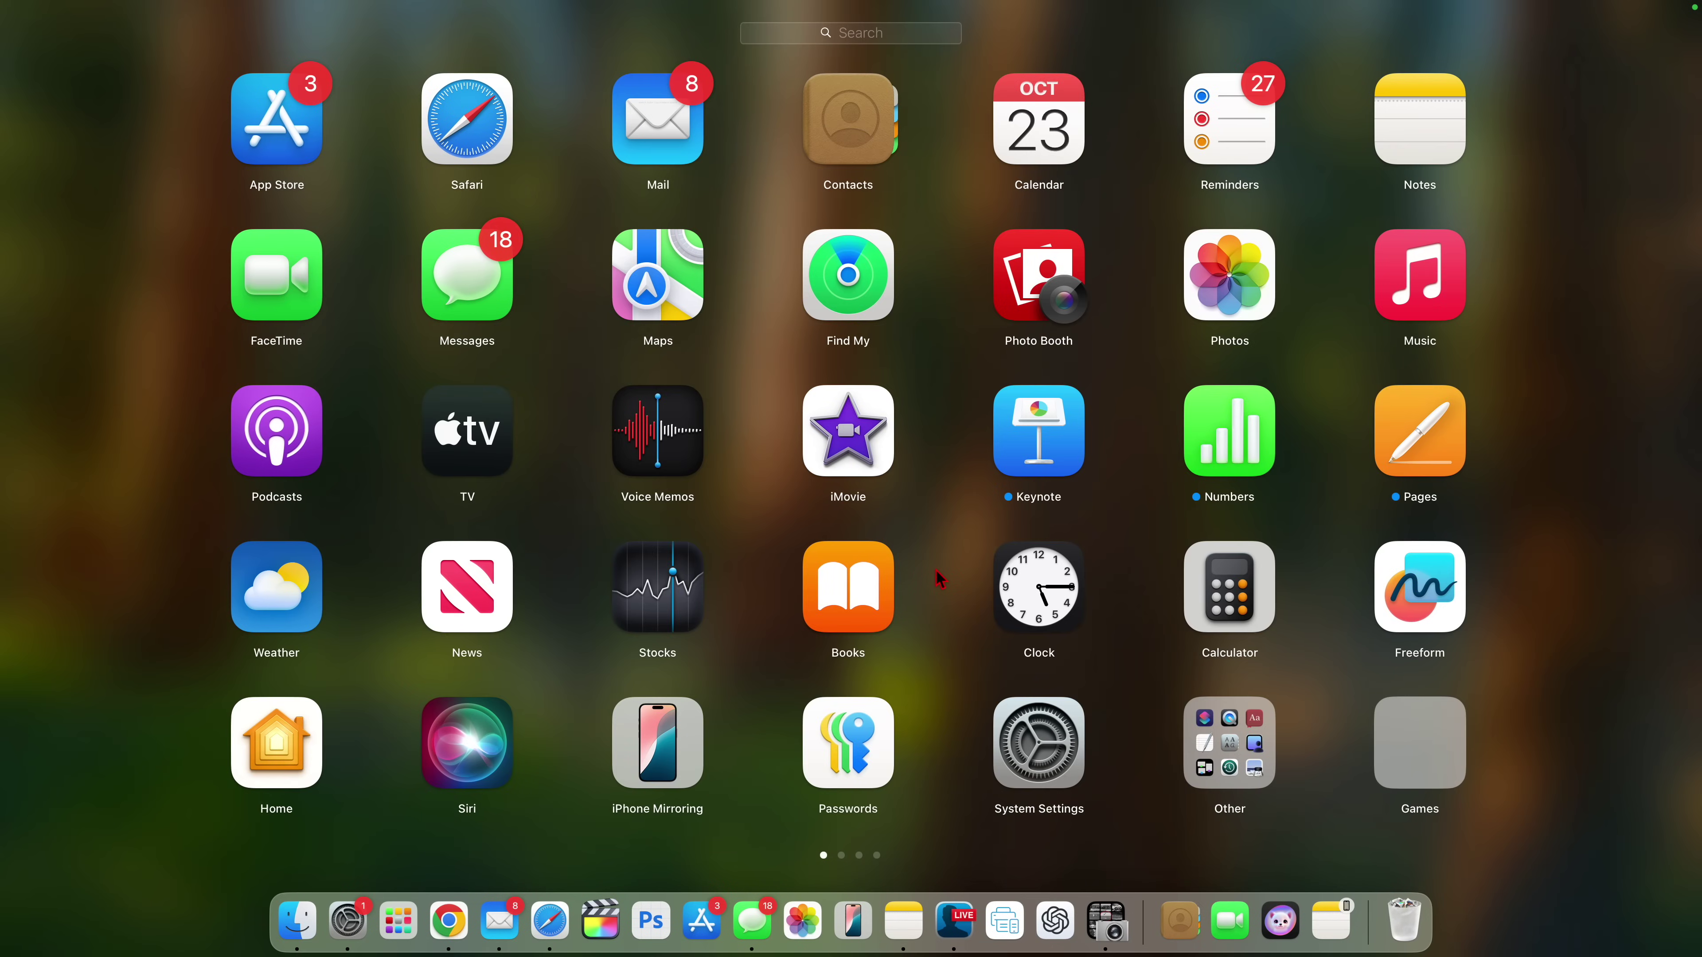
- Search Launchpad for 'im' and 'play', then close it back to the desktop
text(im)
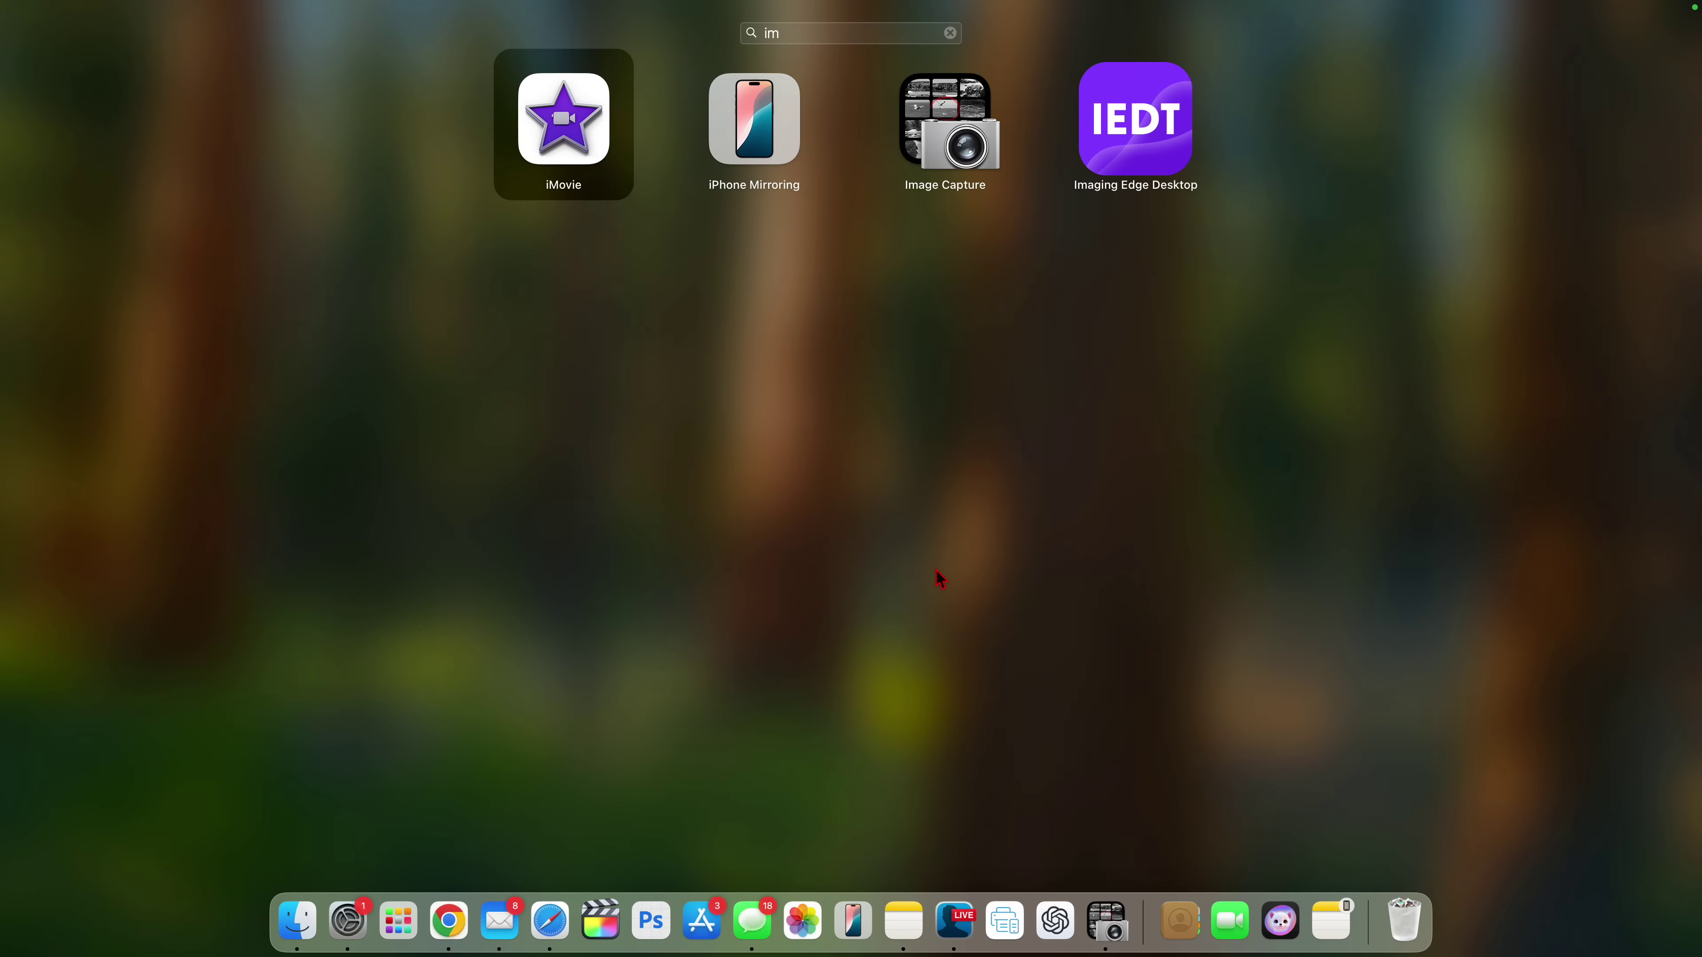
key(BackSpace)
key(BackSpace)
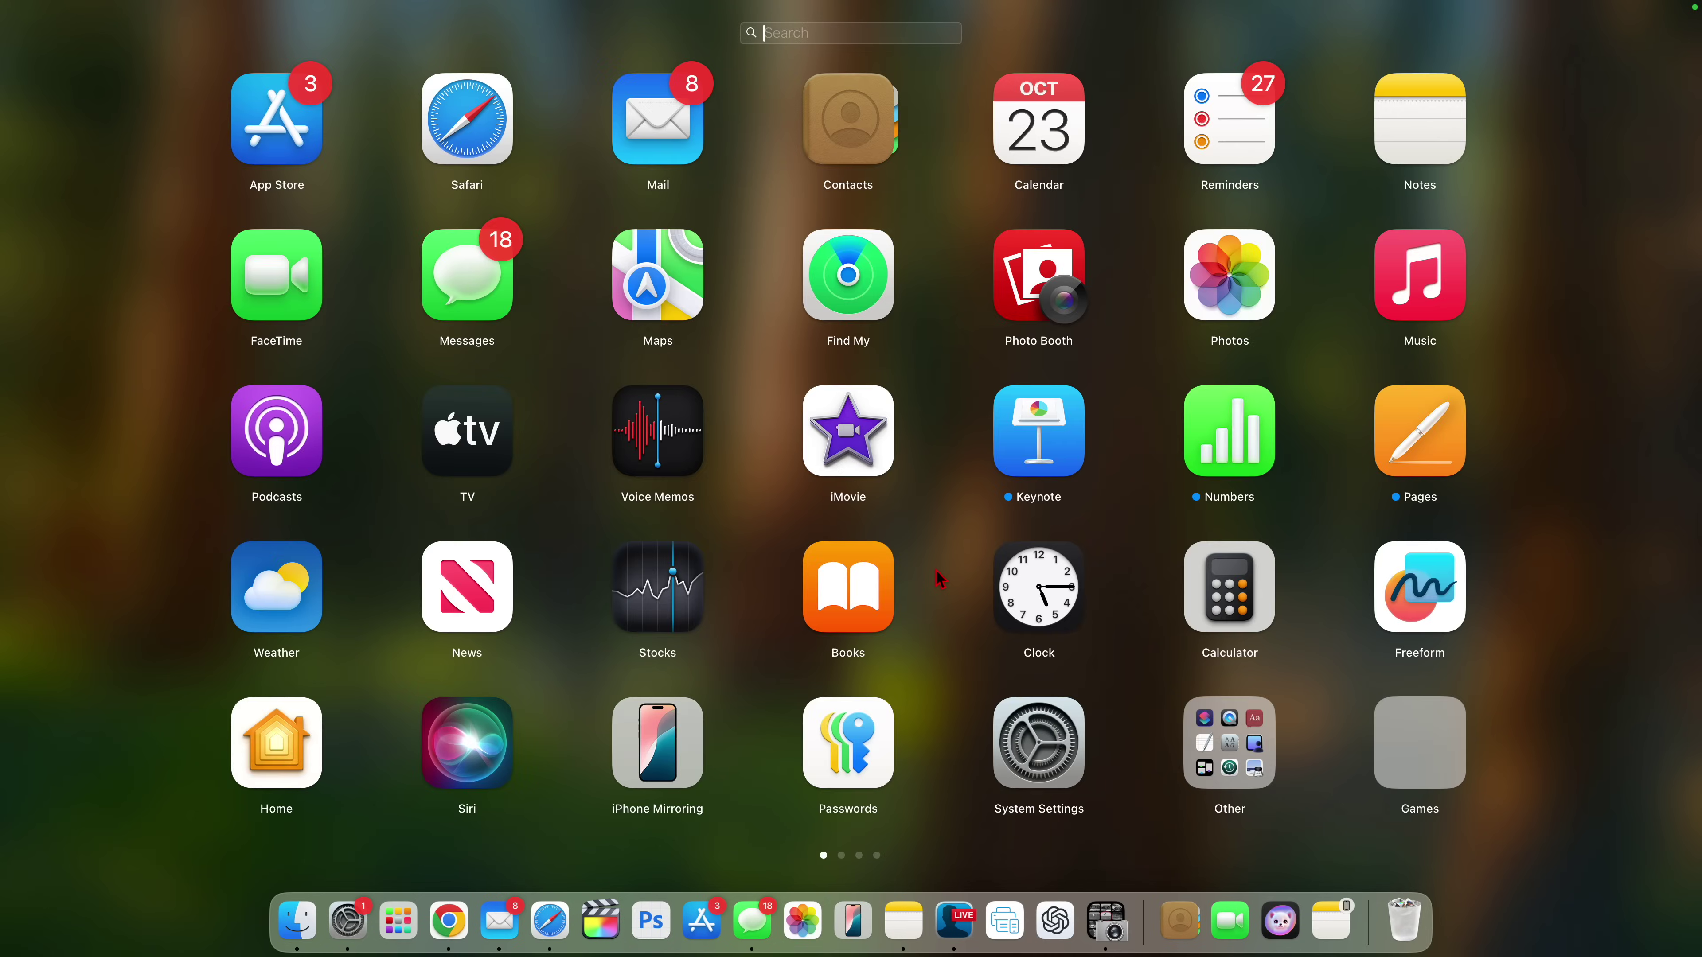
text(play)
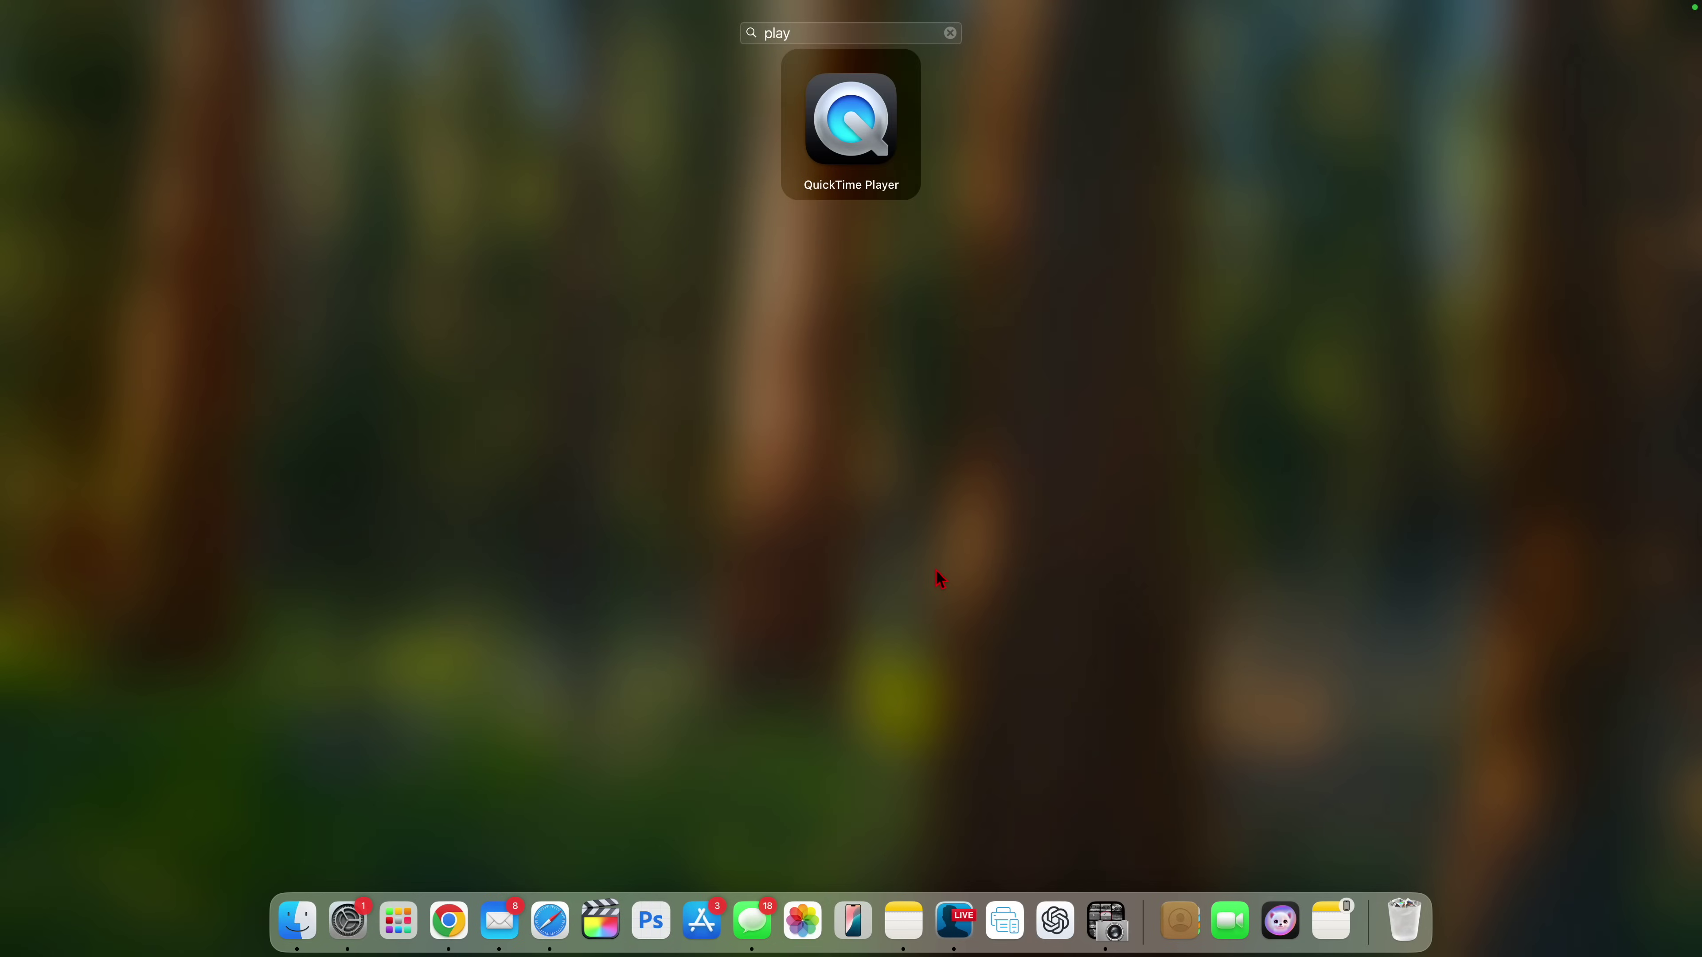
click(936, 569)
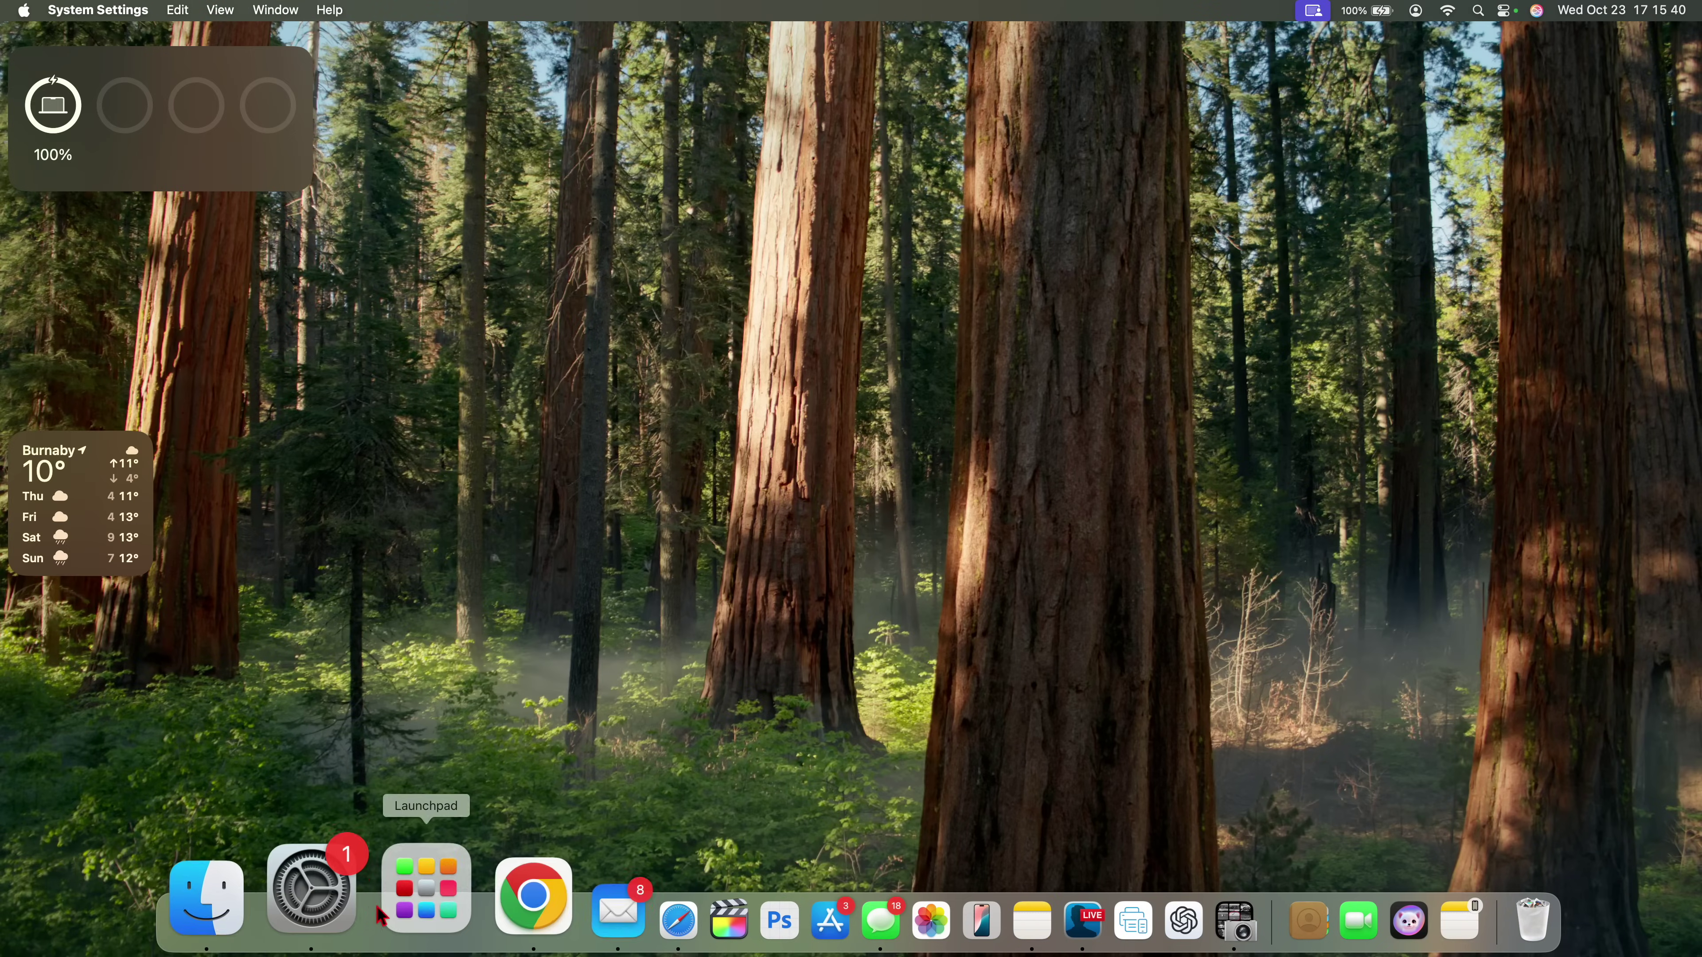
- Search the Applications folder for 'image' and launch Image Playground from the results
click(297, 920)
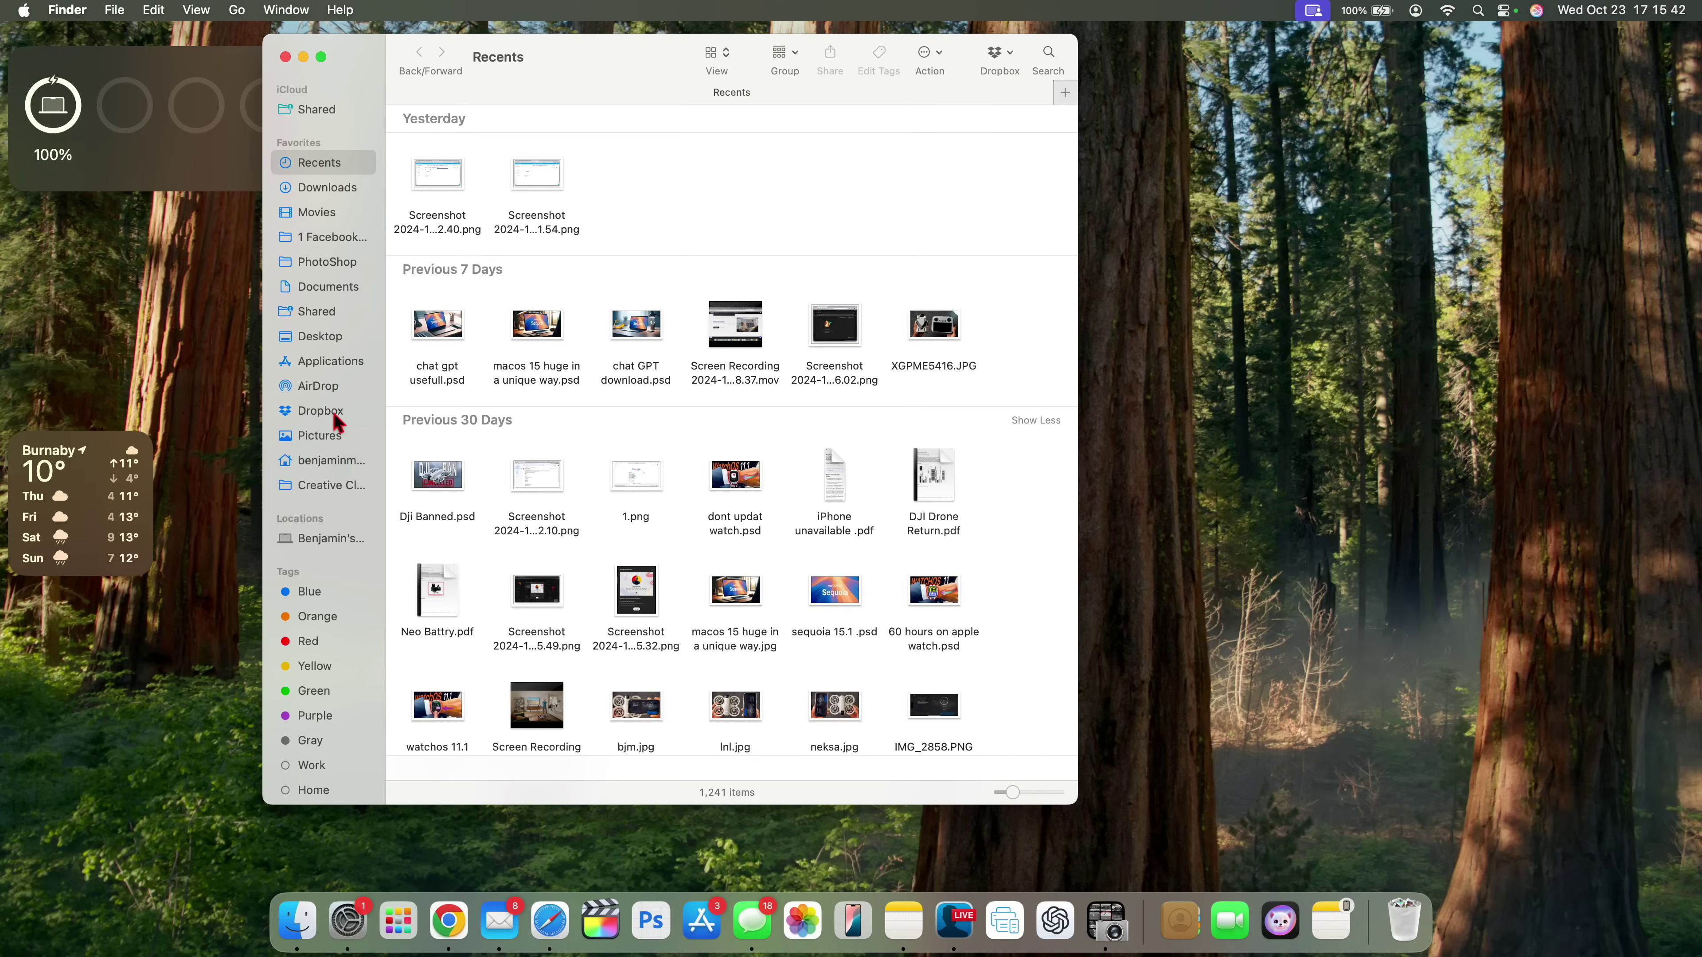
click(328, 362)
click(1047, 59)
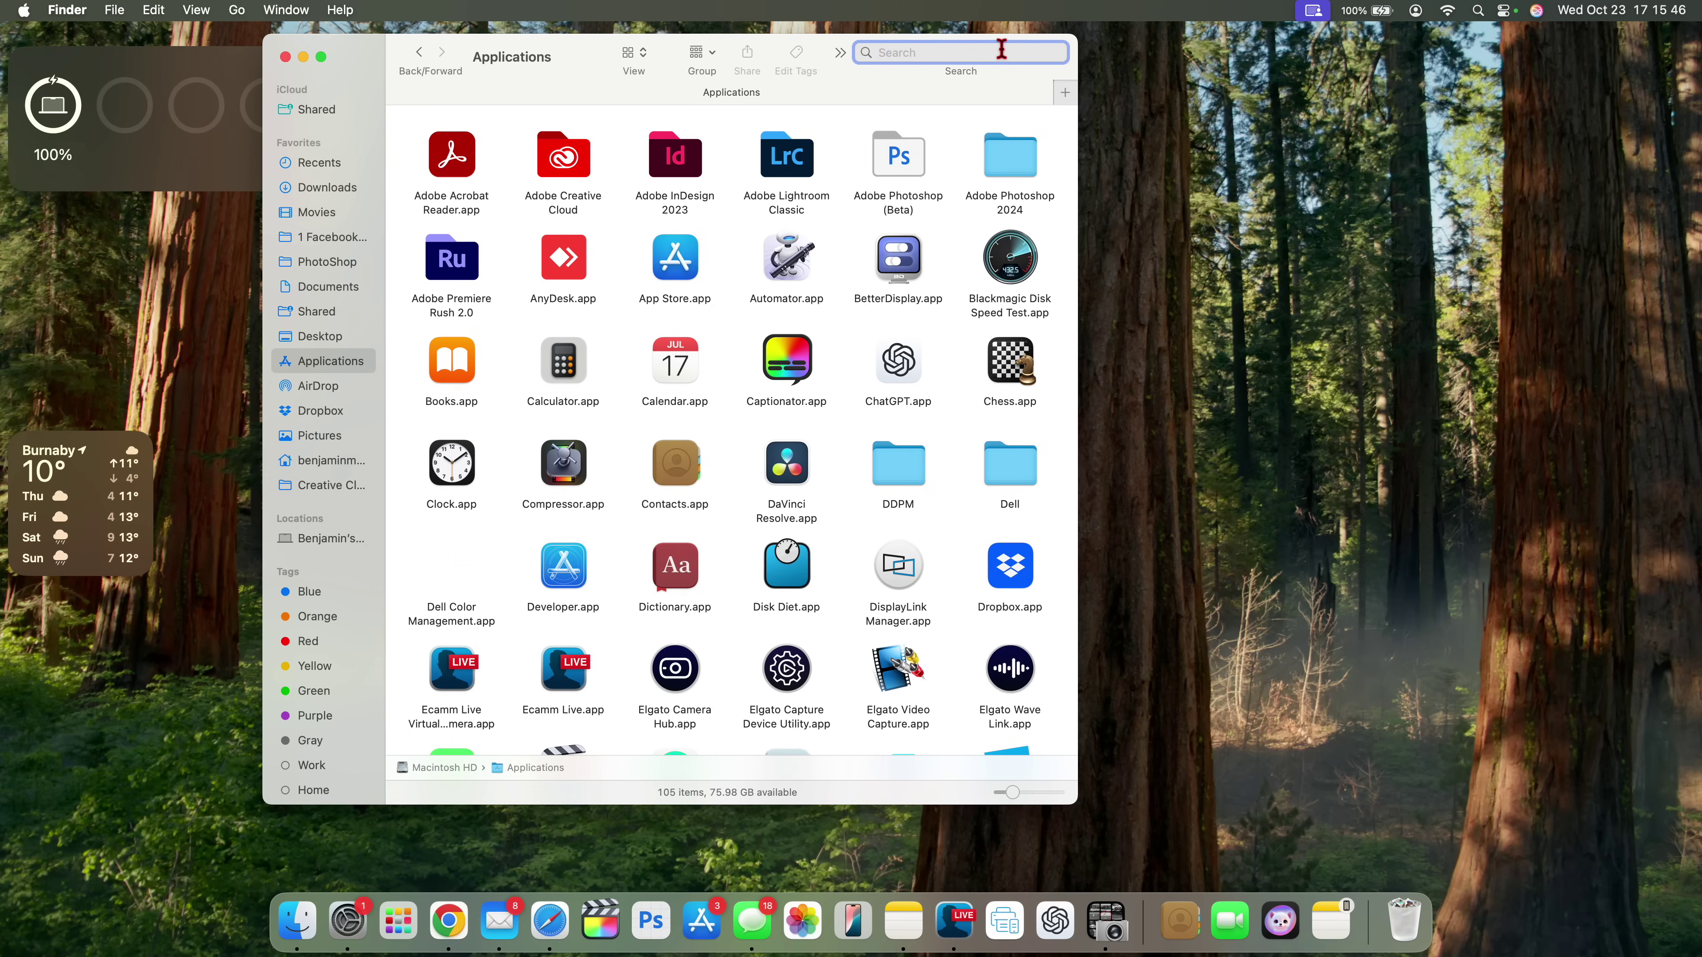
text(image)
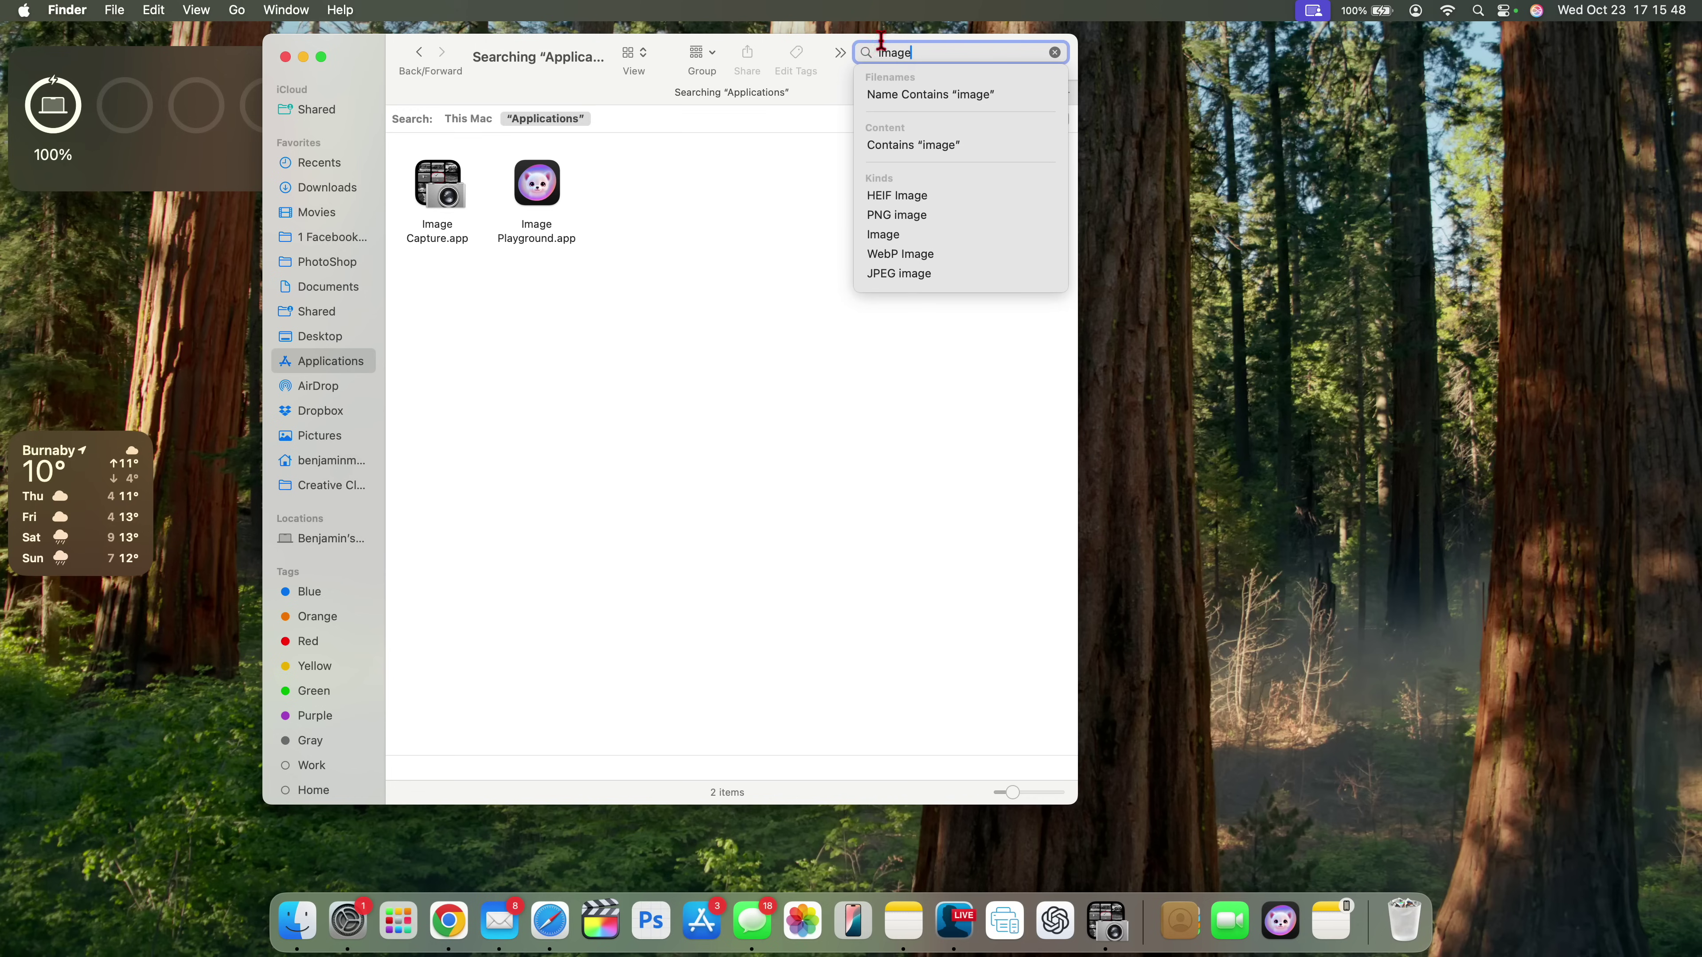
click(531, 188)
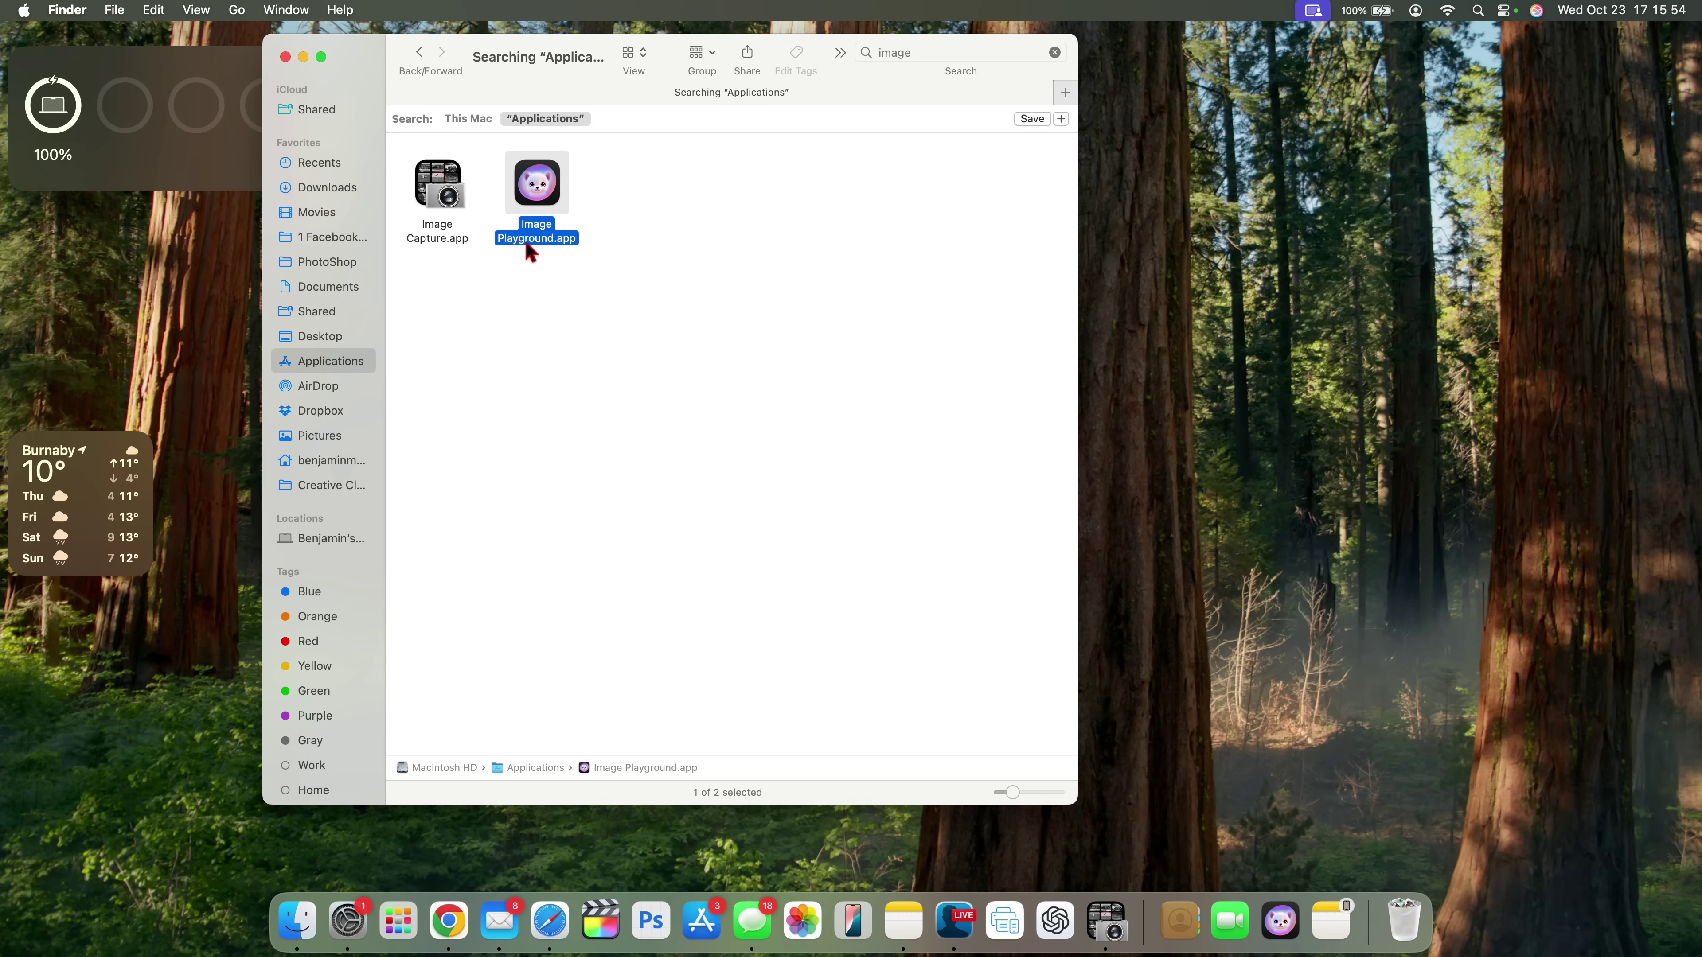
double_click(538, 191)
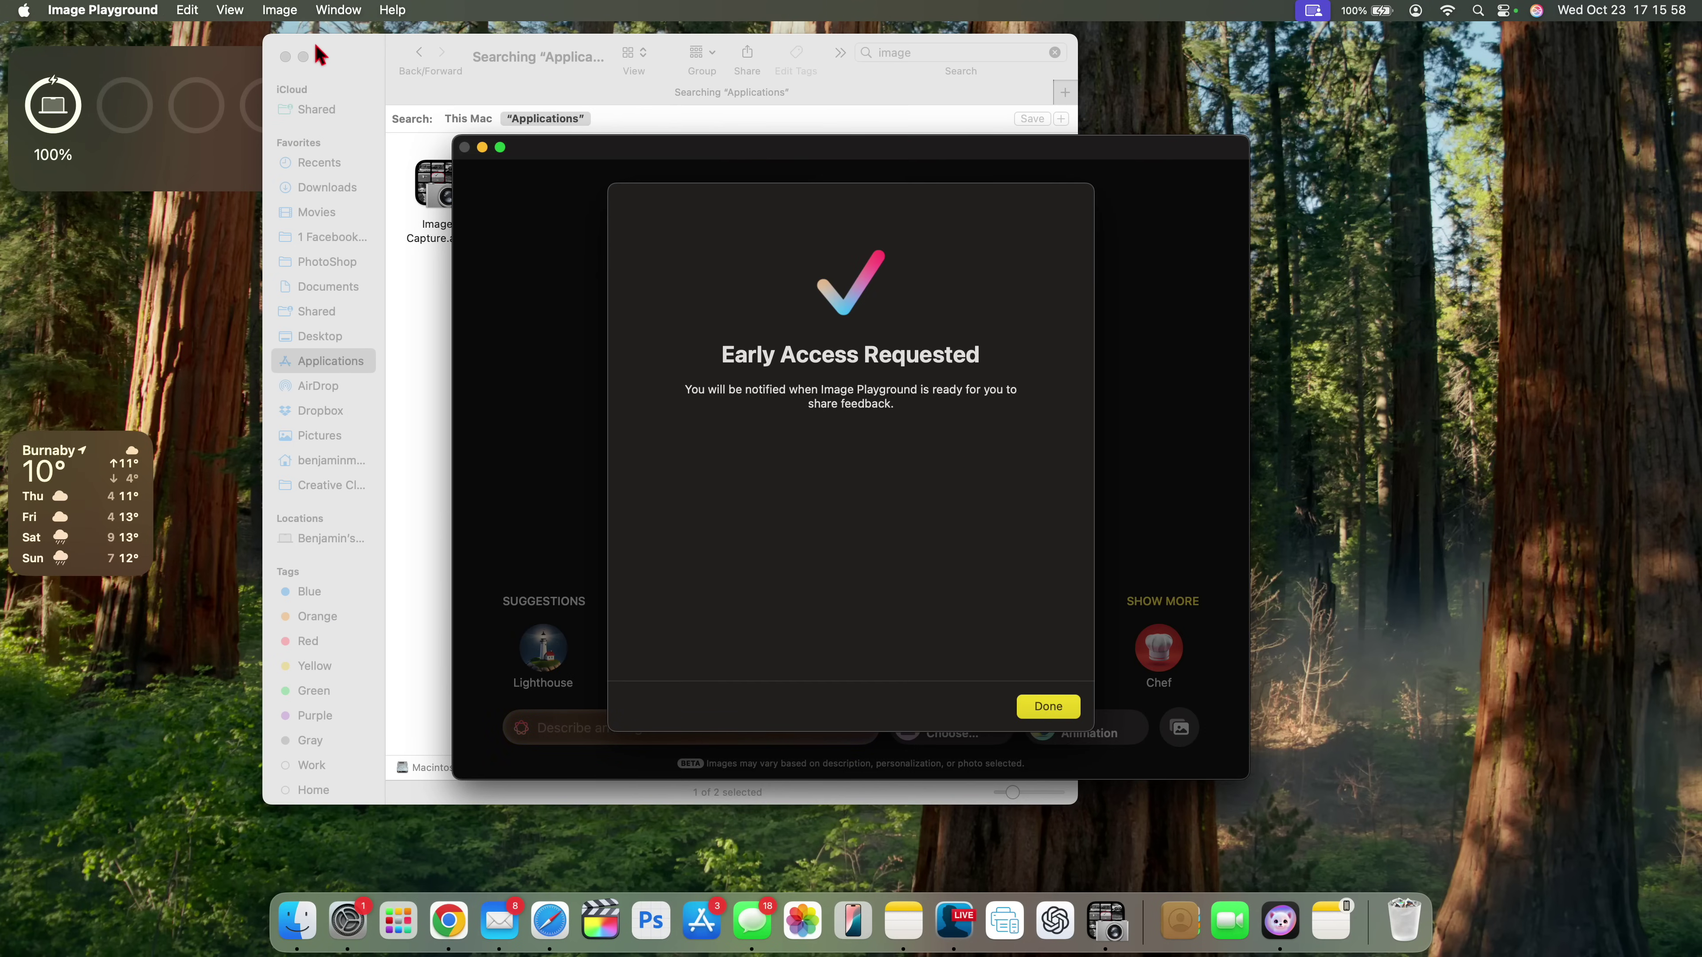
- Close the Finder window and drag the Image Playground window toward the screen centre
click(285, 57)
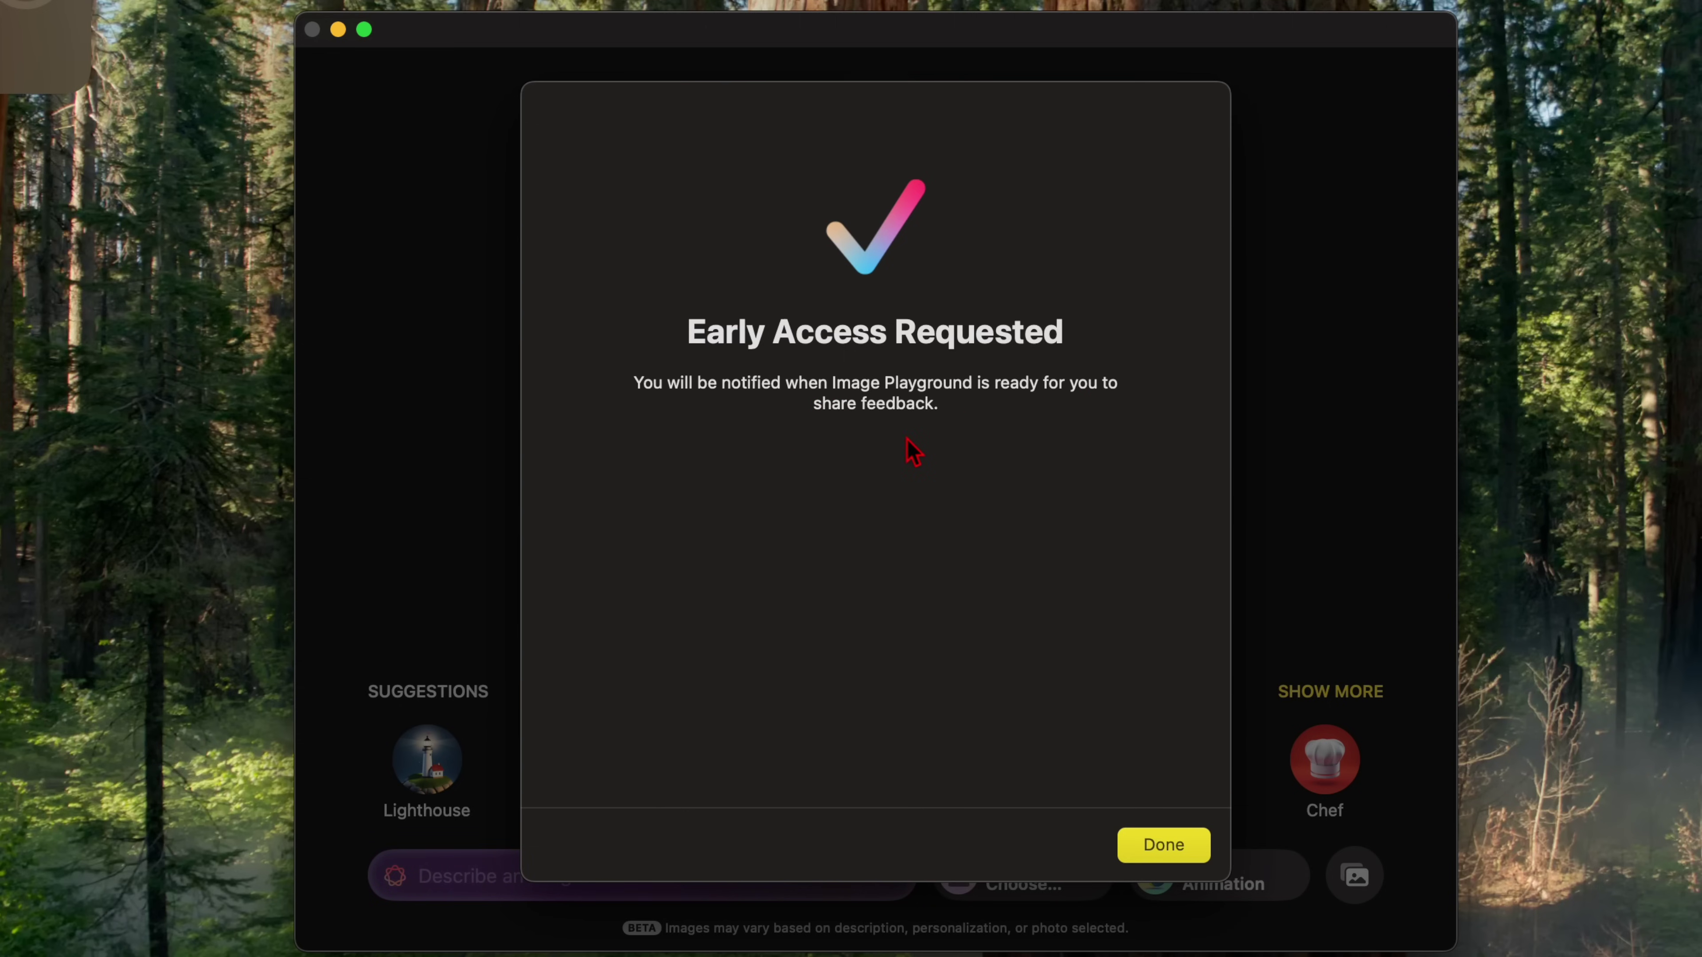
drag(963, 35, 959, 22)
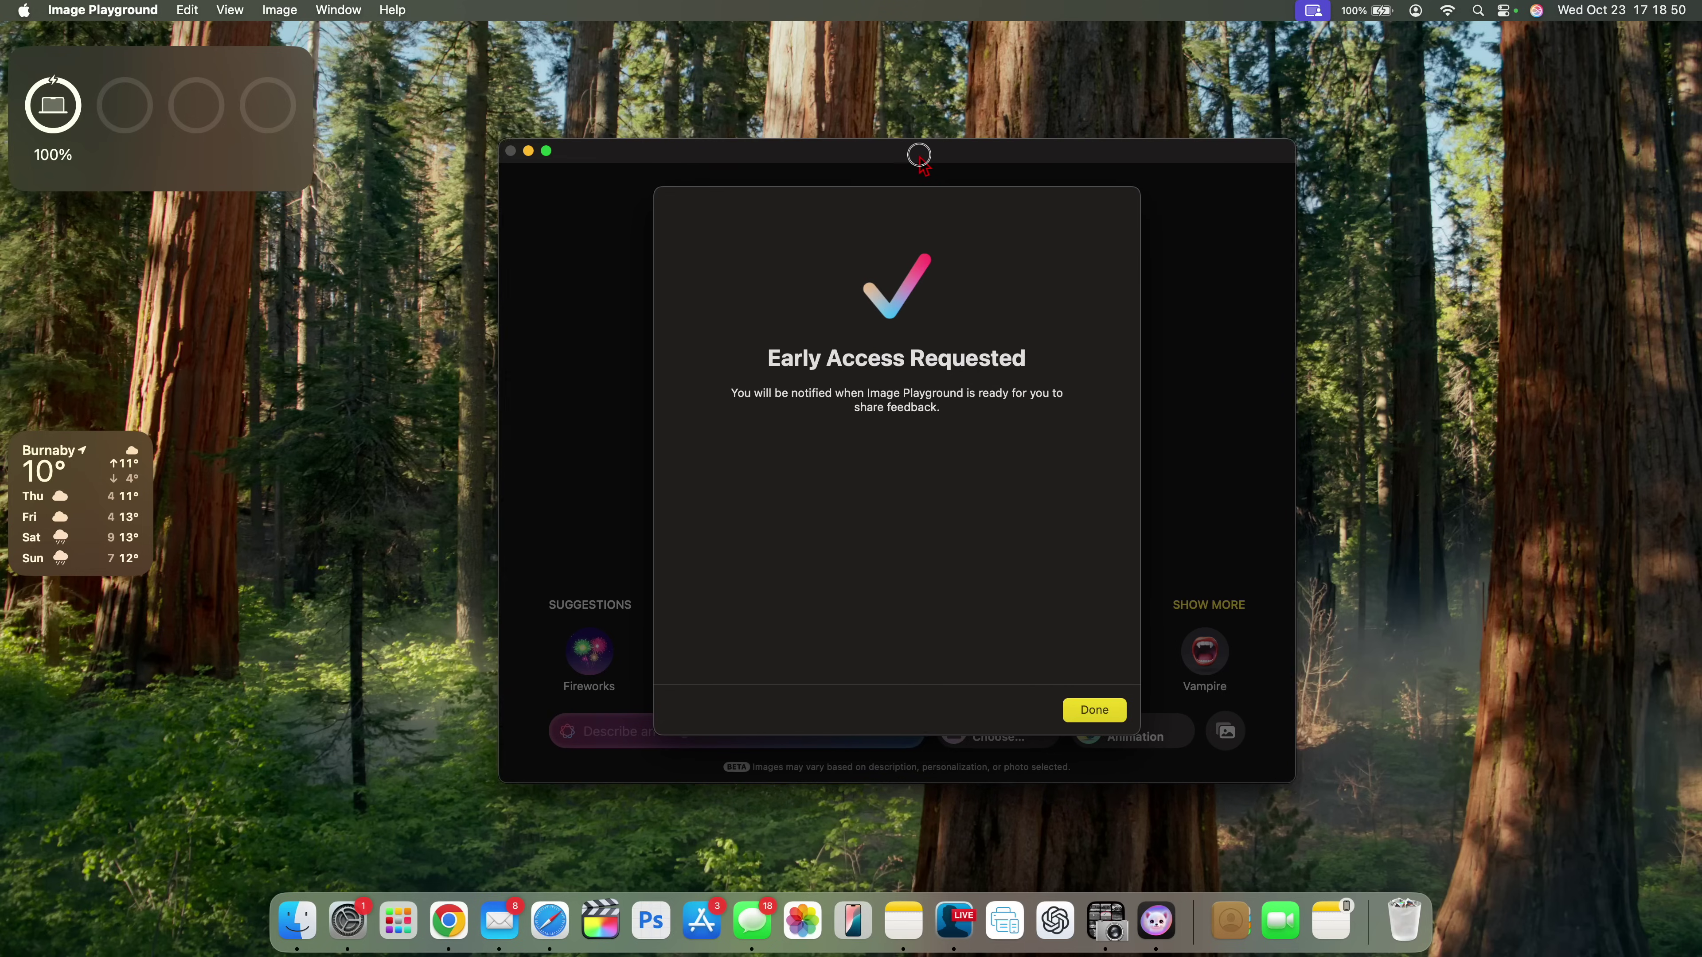
drag(919, 156, 933, 163)
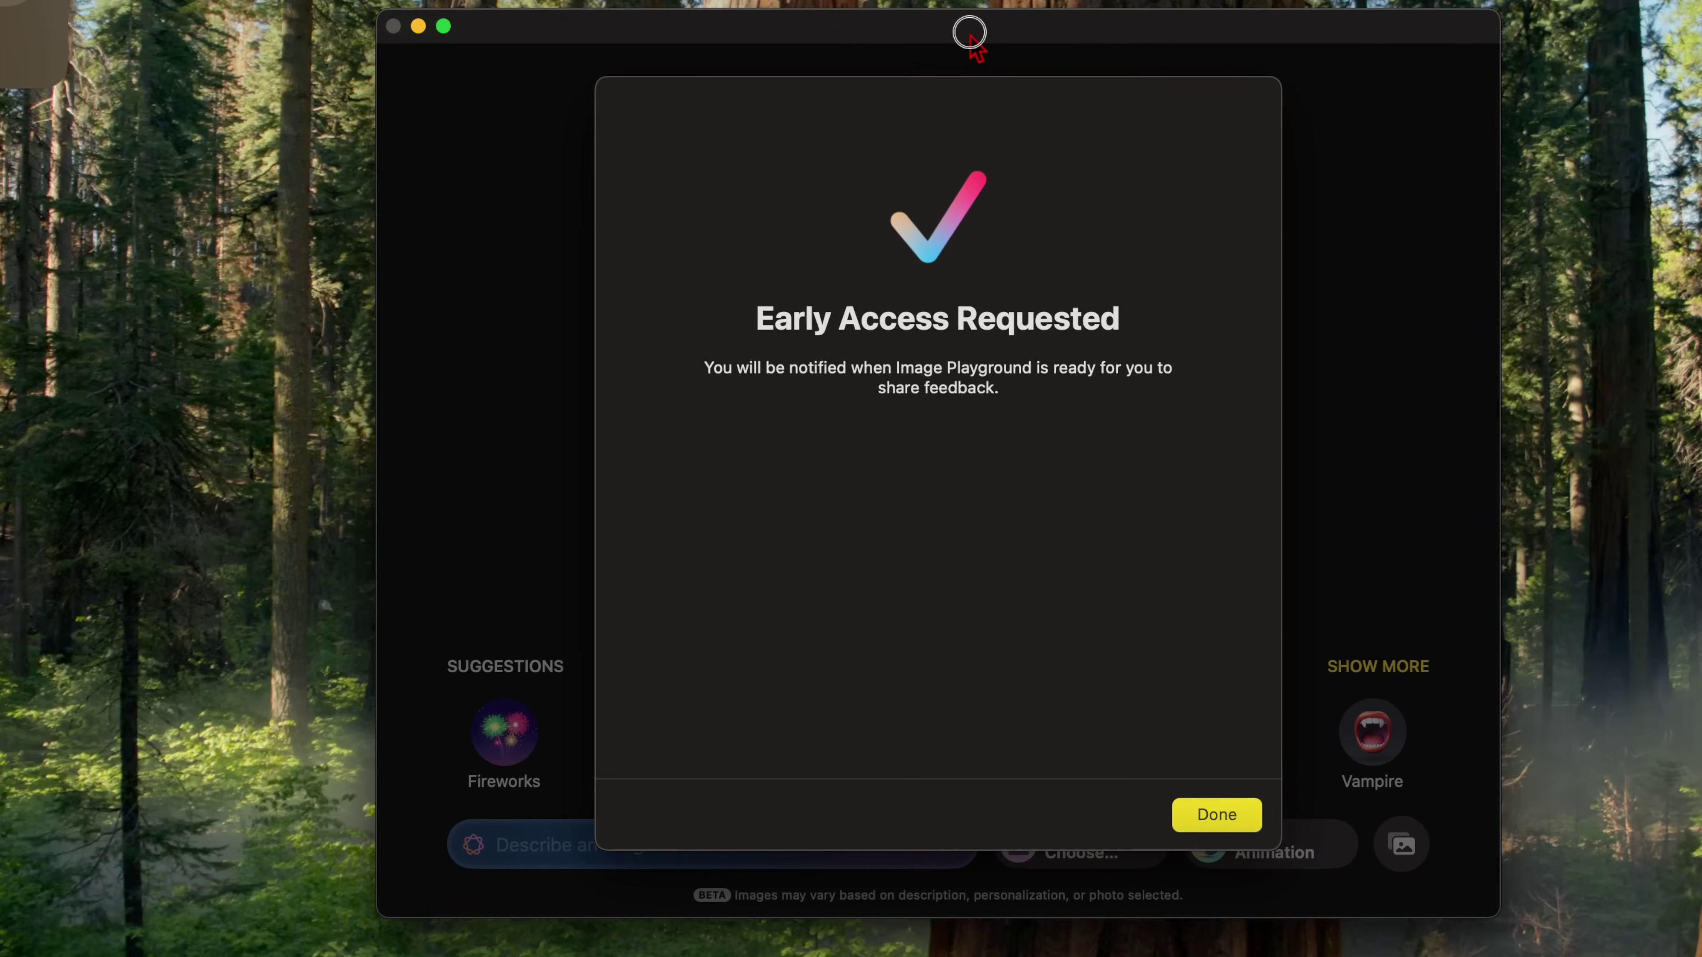
drag(970, 35, 1001, 55)
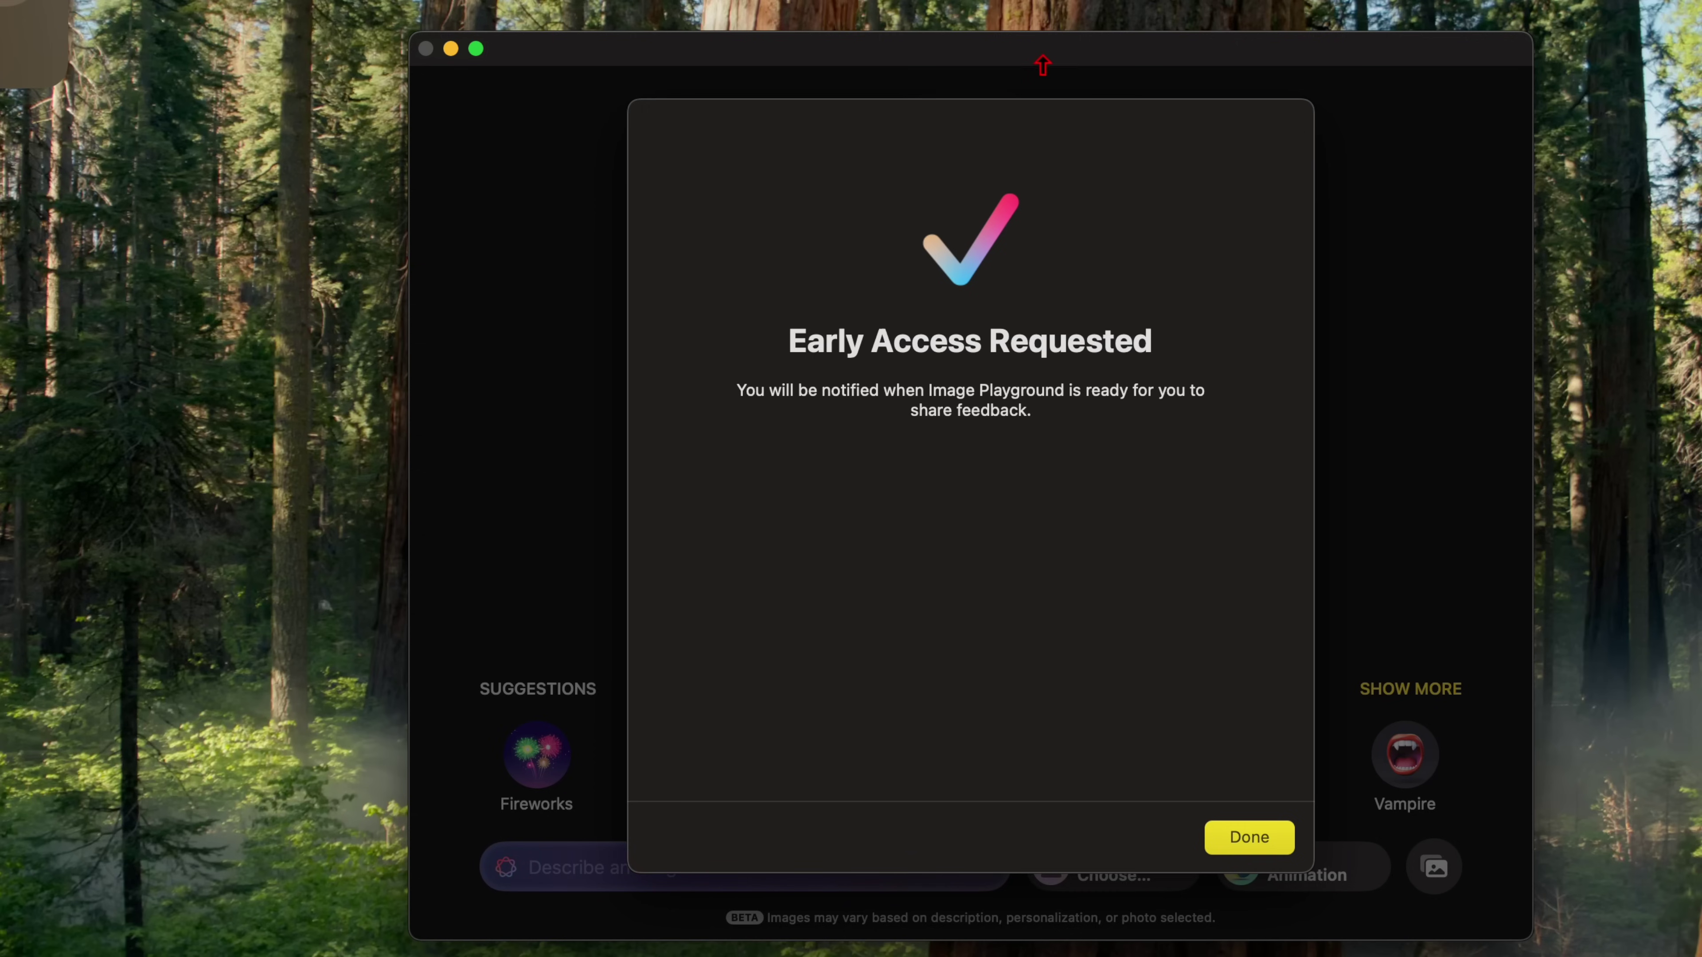
drag(1043, 56, 947, 50)
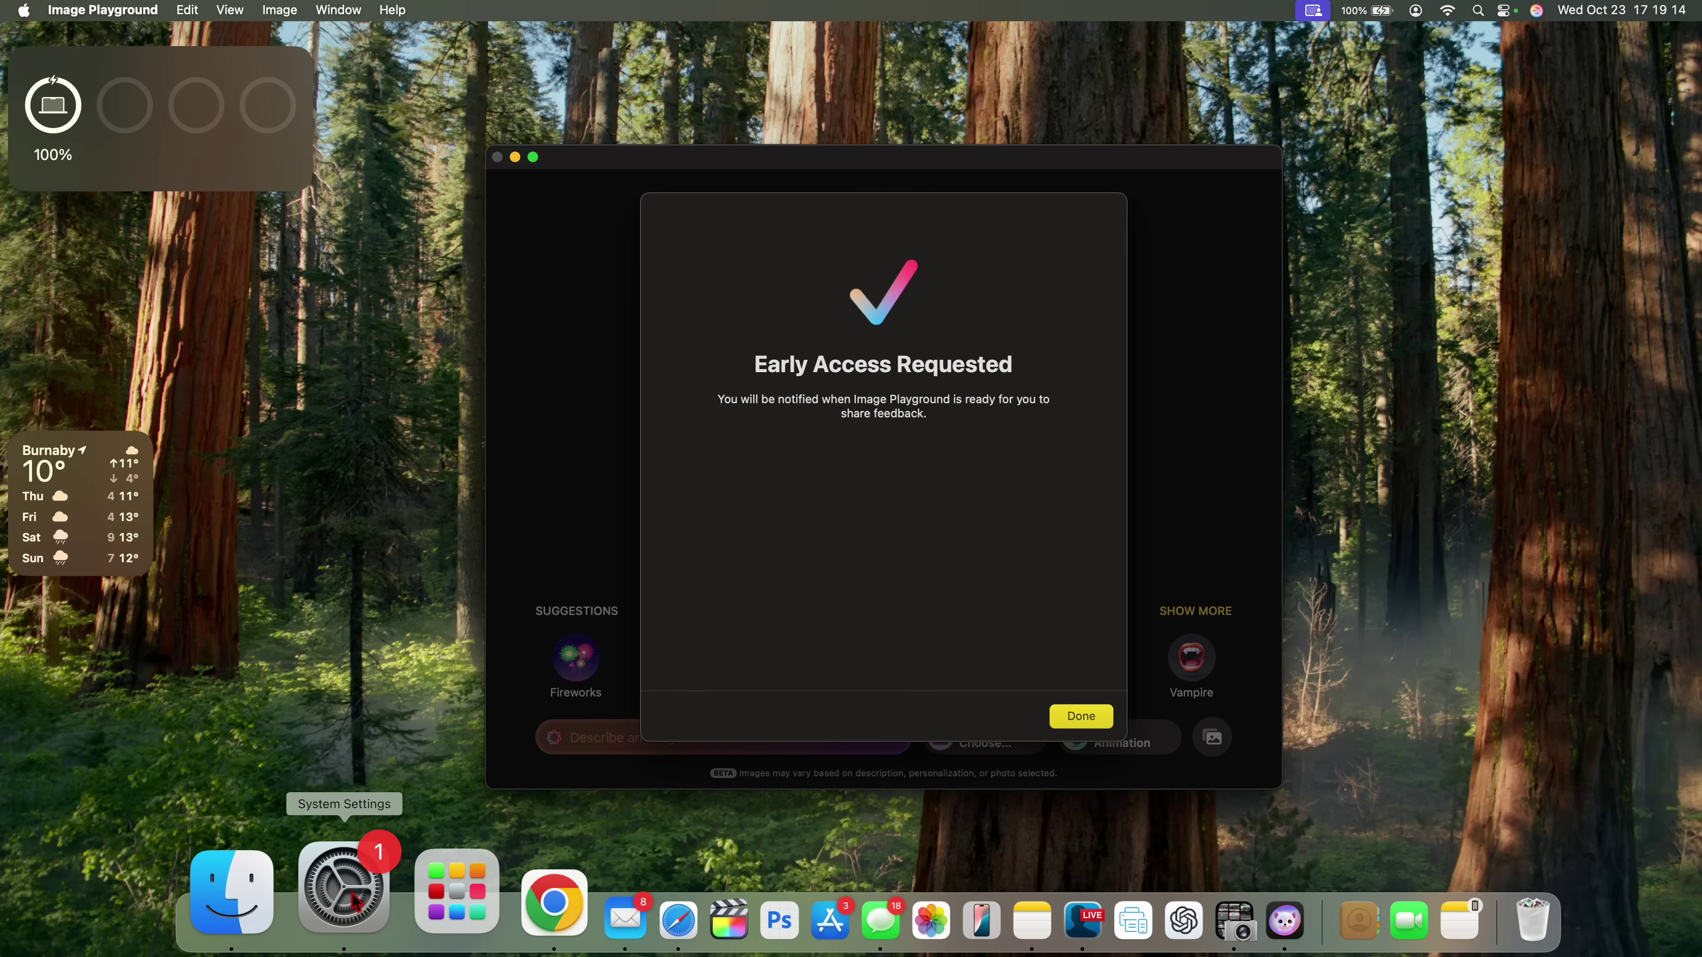
click(344, 888)
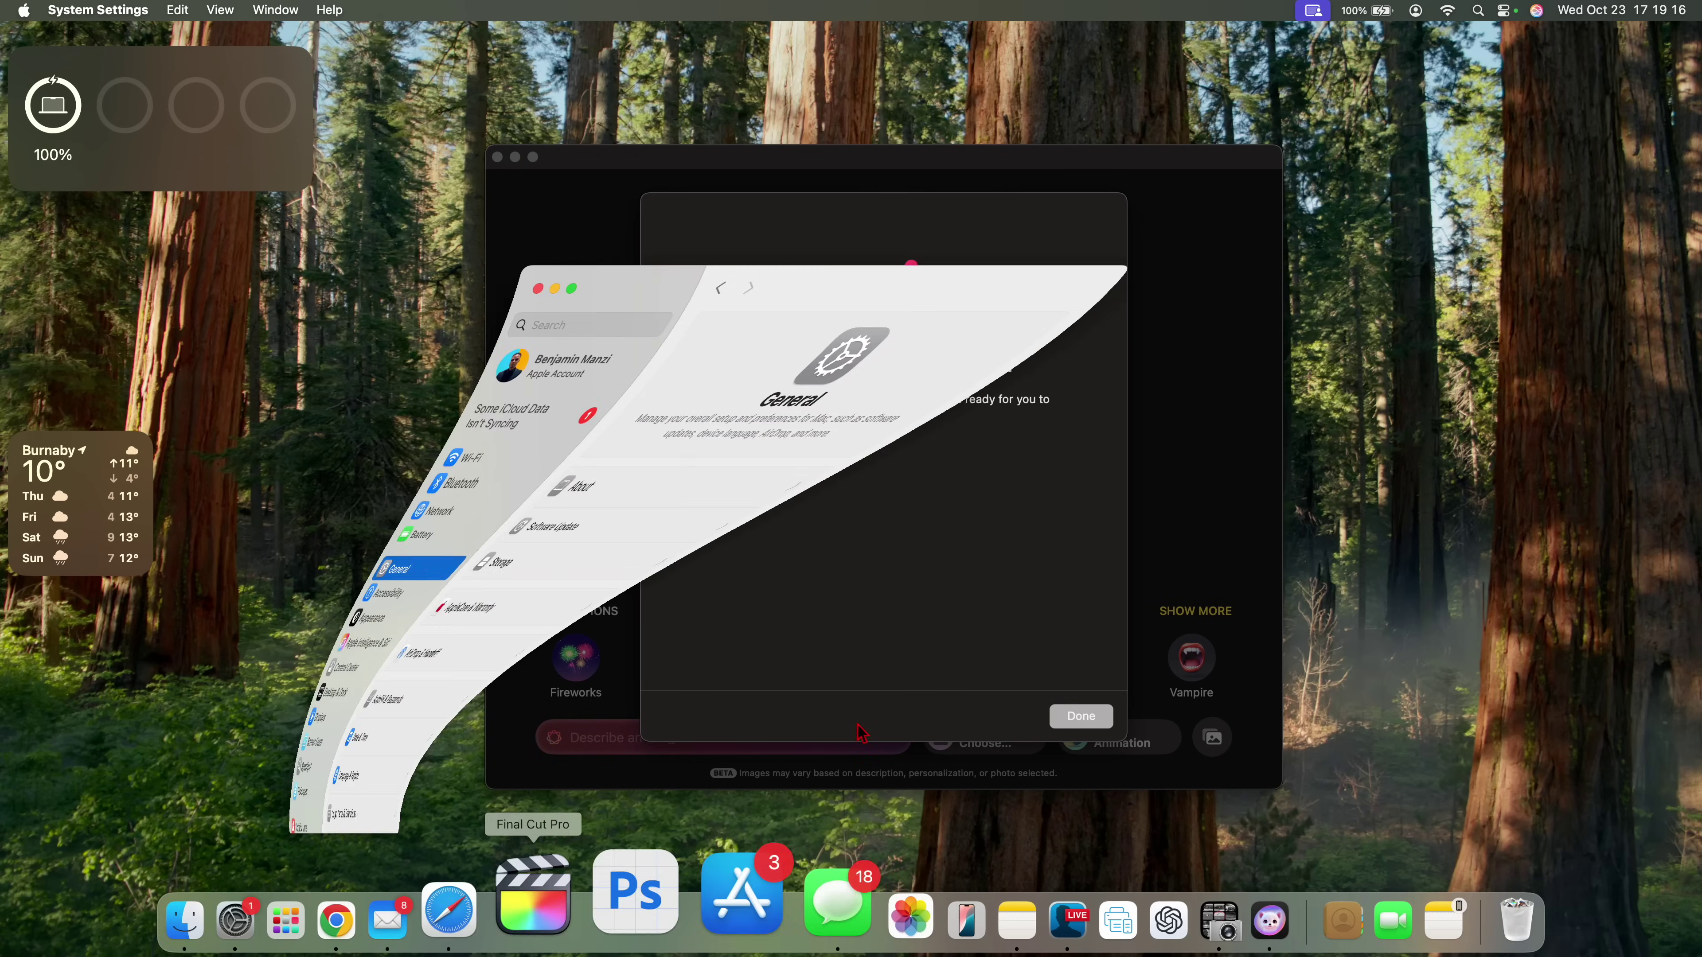
scroll(912, 442, down, 5)
scroll(912, 422, up, 5)
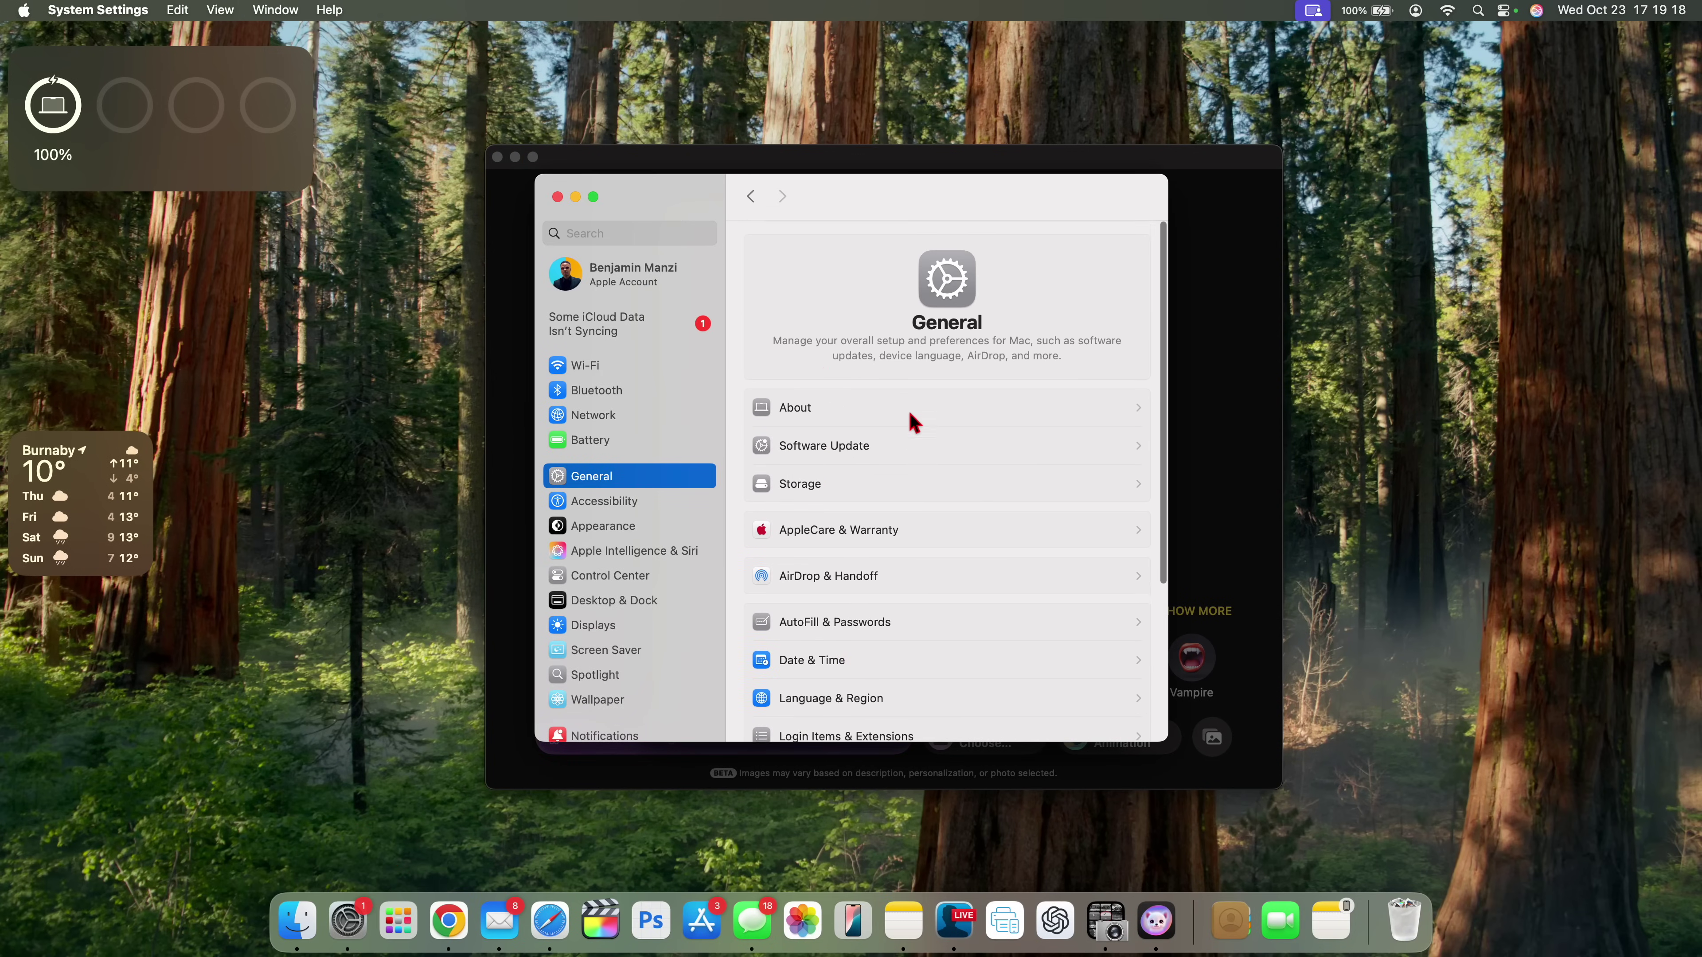
click(574, 198)
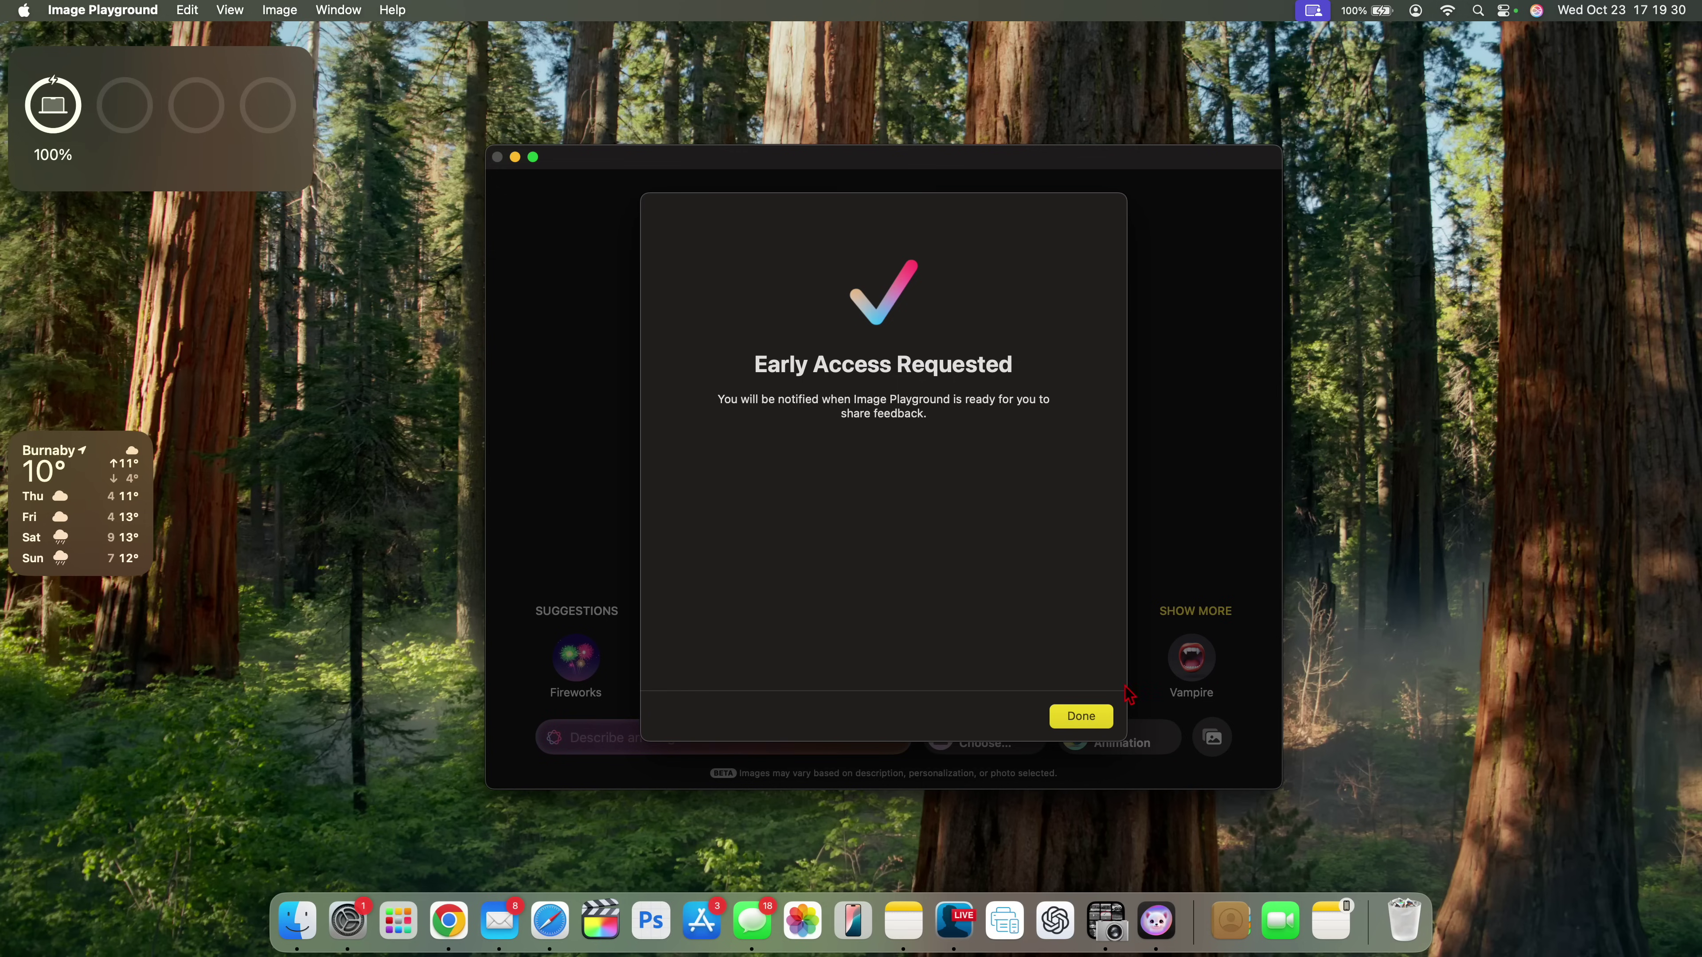
- Dismiss the notice, submit the laptop-office prompt, and add Baseball Cap, Fireworks and Chef suggestions
click(1079, 715)
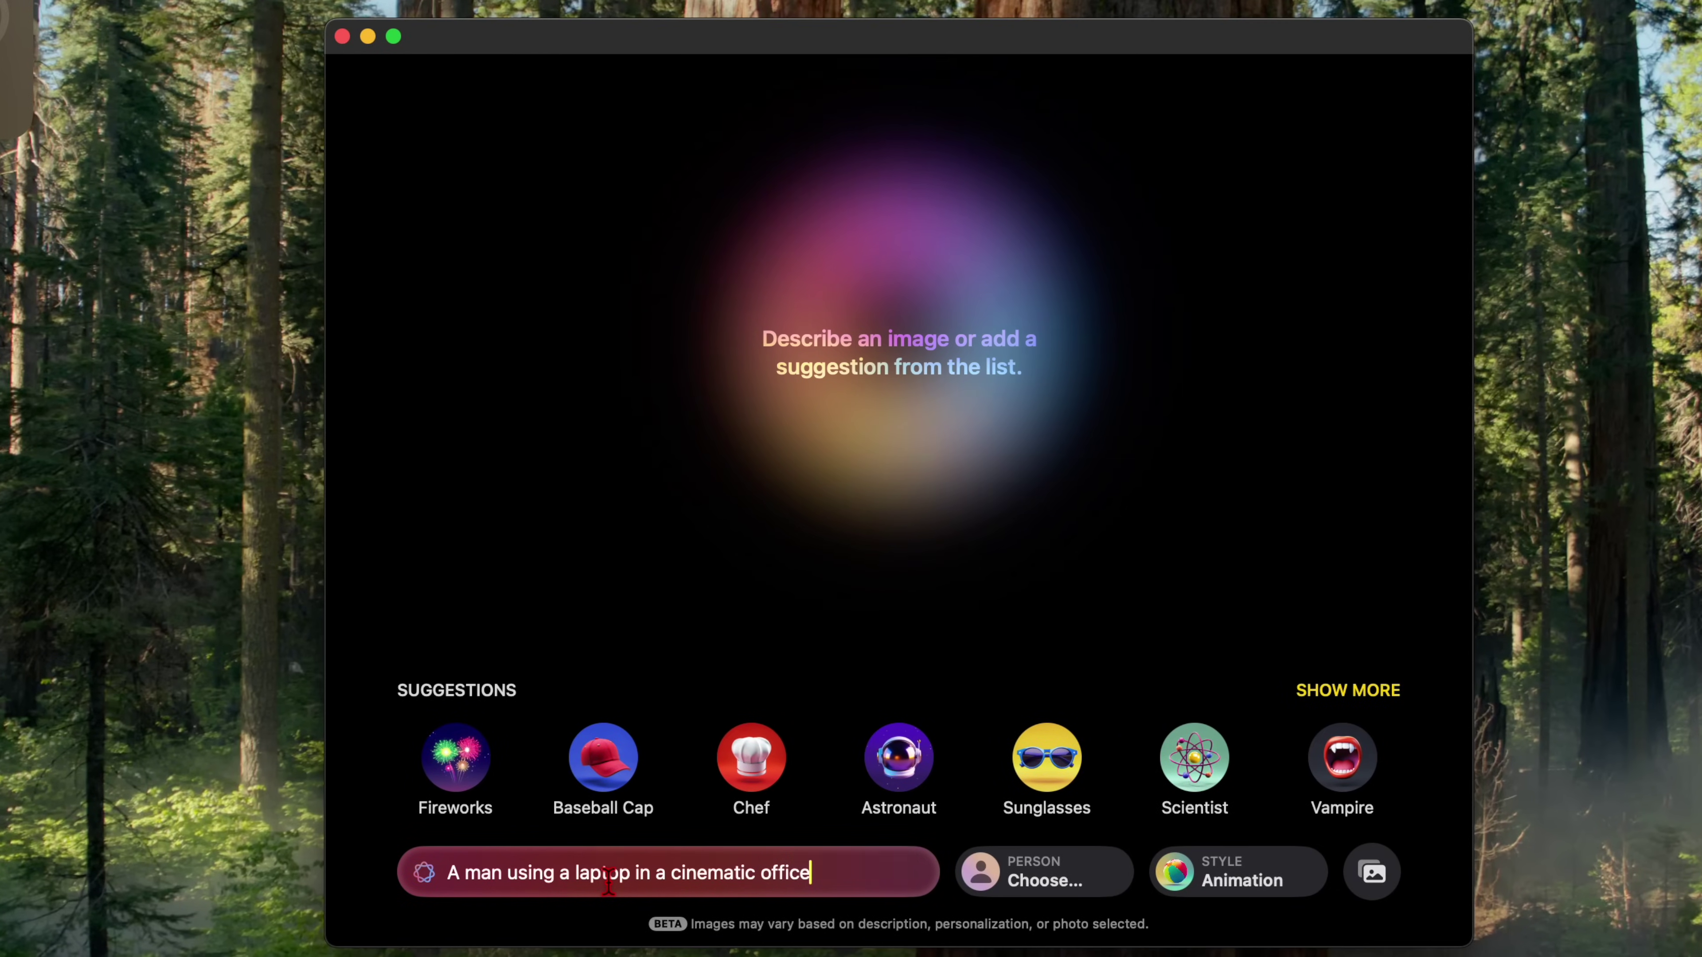
key(Return)
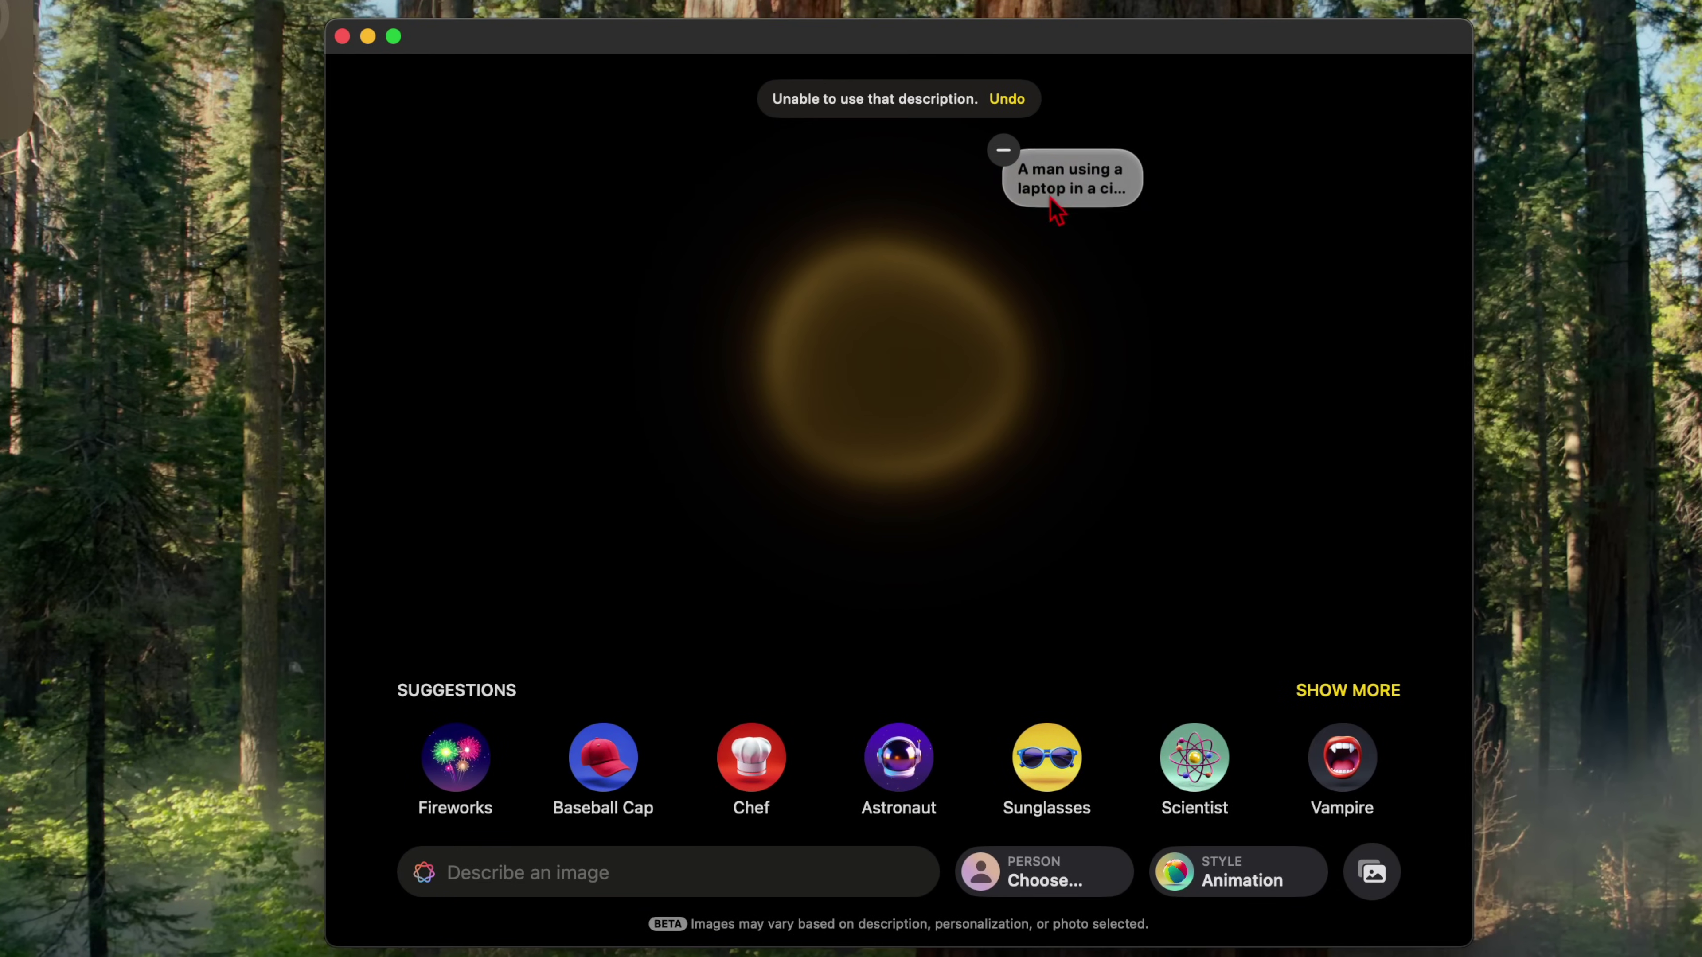
click(614, 783)
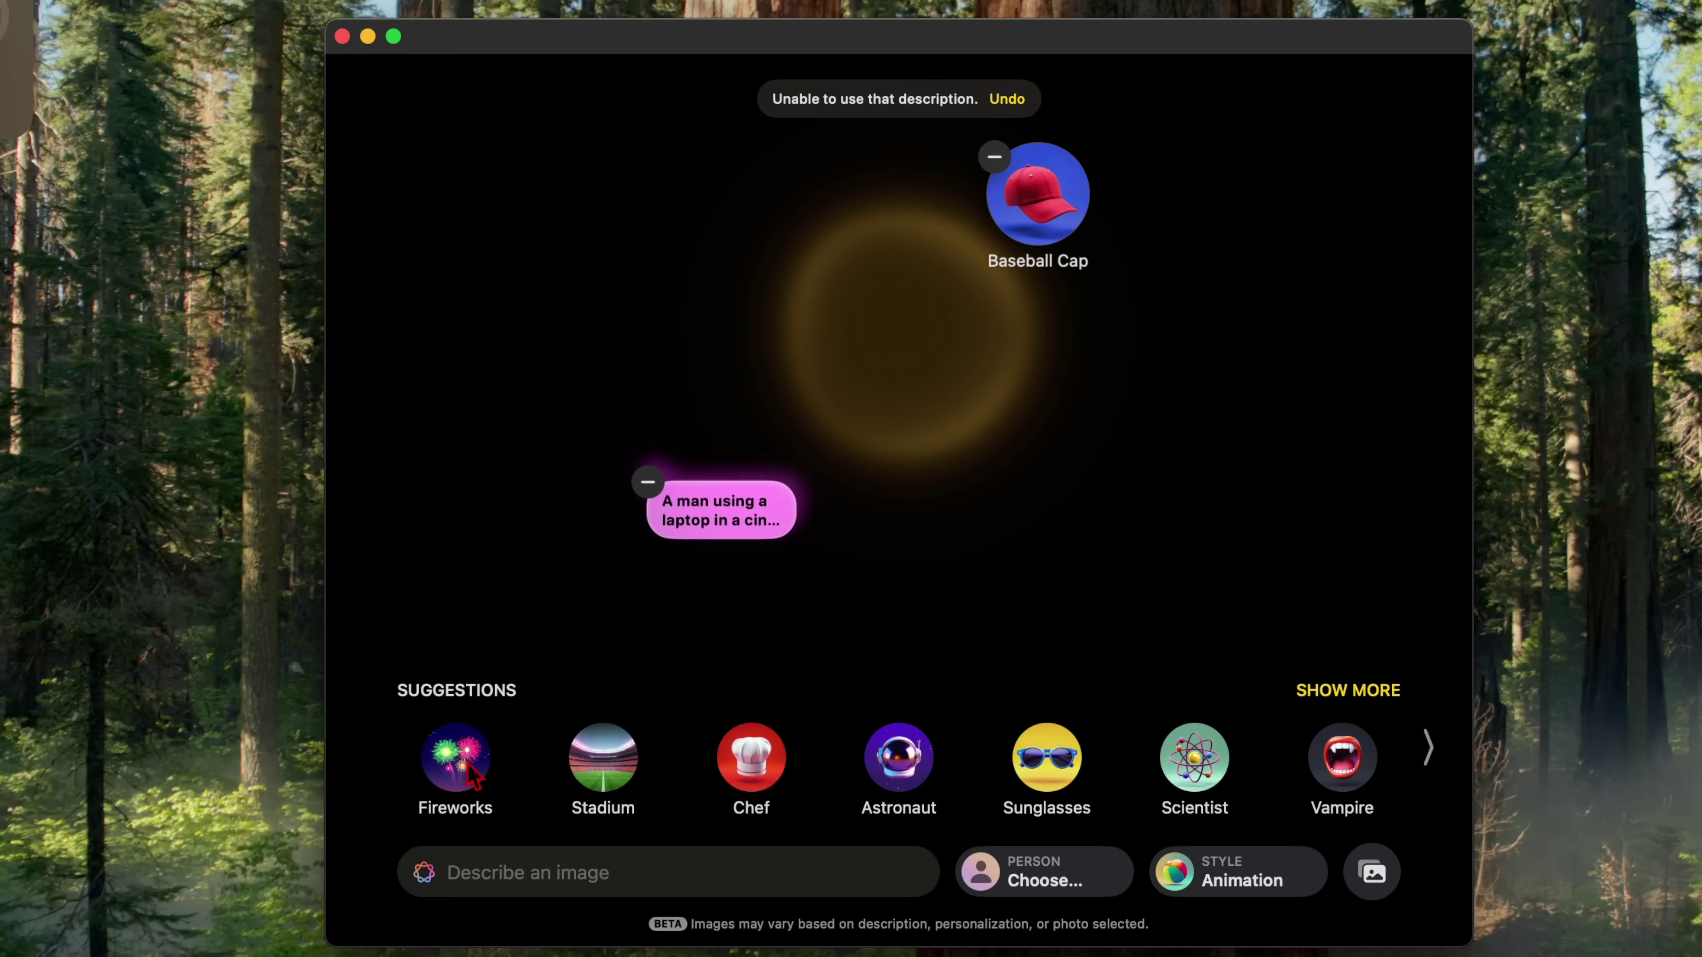
click(456, 757)
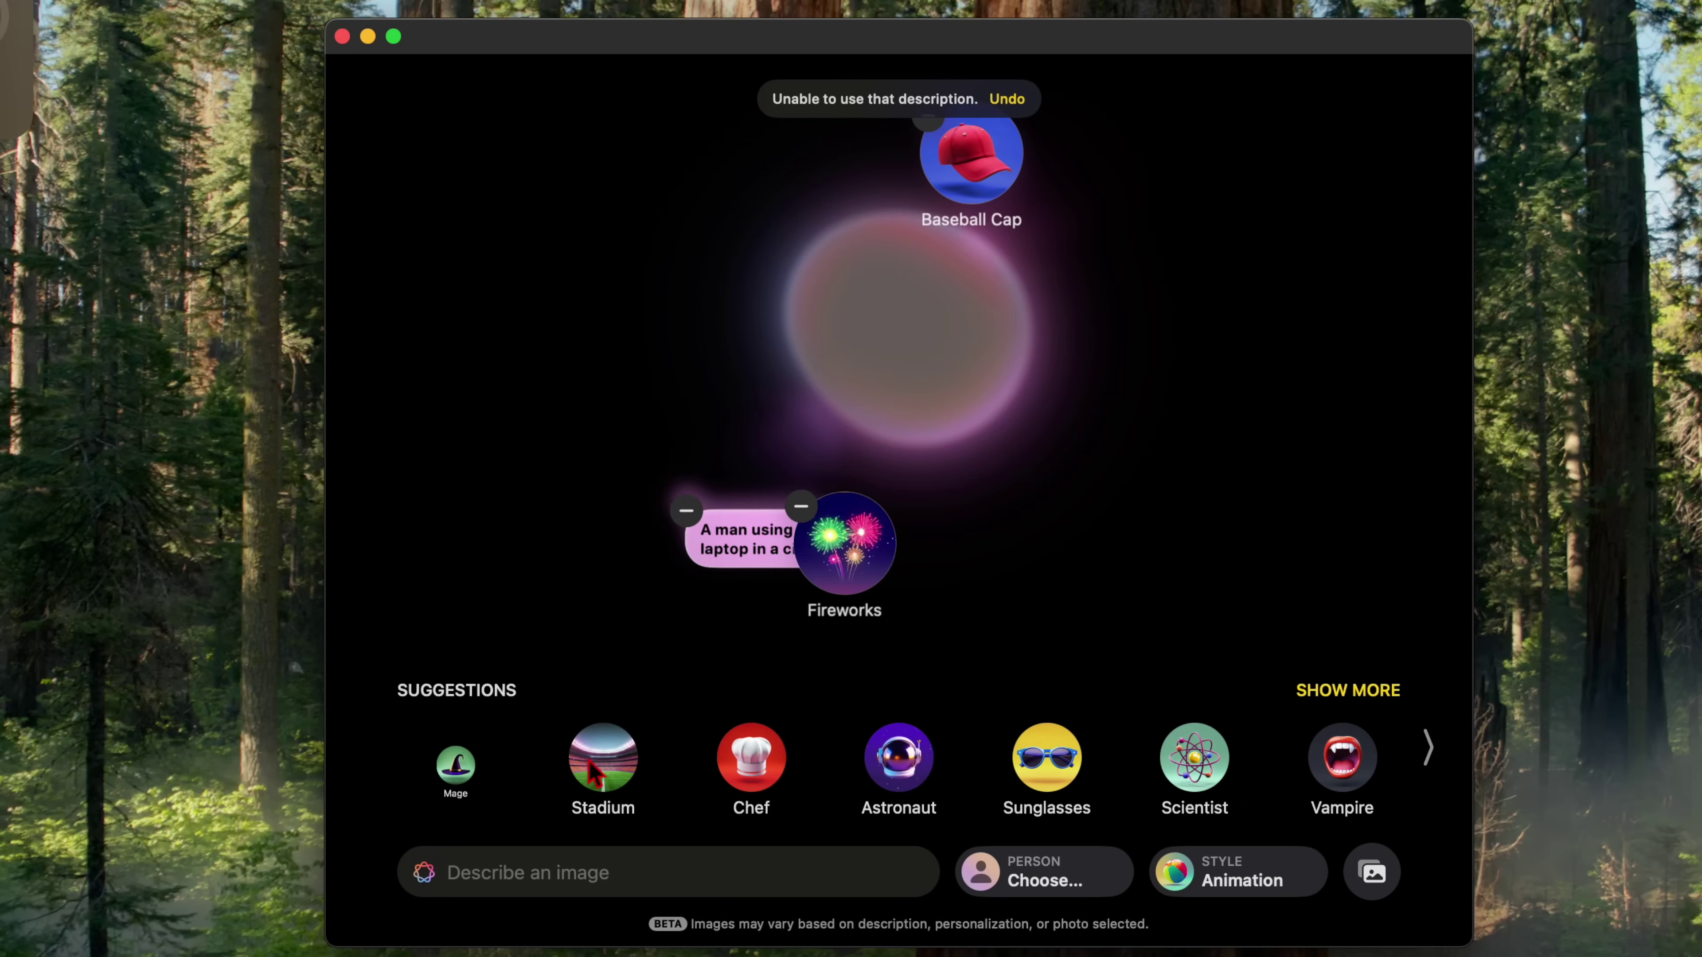
click(782, 763)
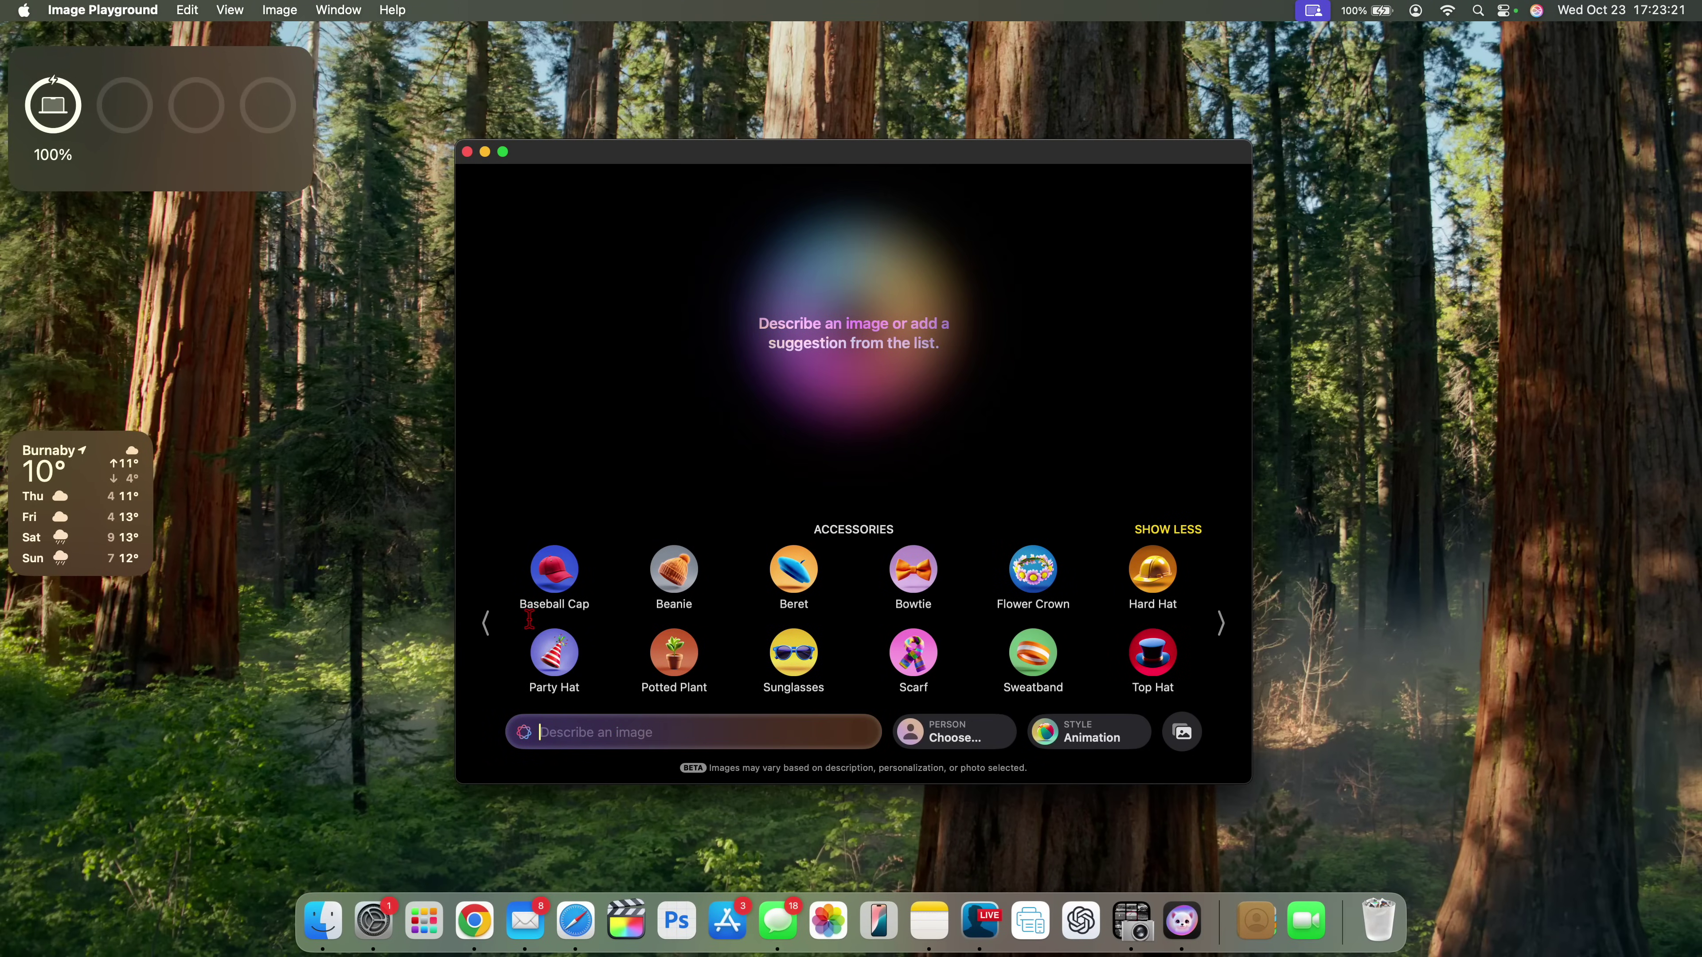
- Show the Costumes suggestions and open the person options with skin tones and face presets
click(499, 626)
click(488, 623)
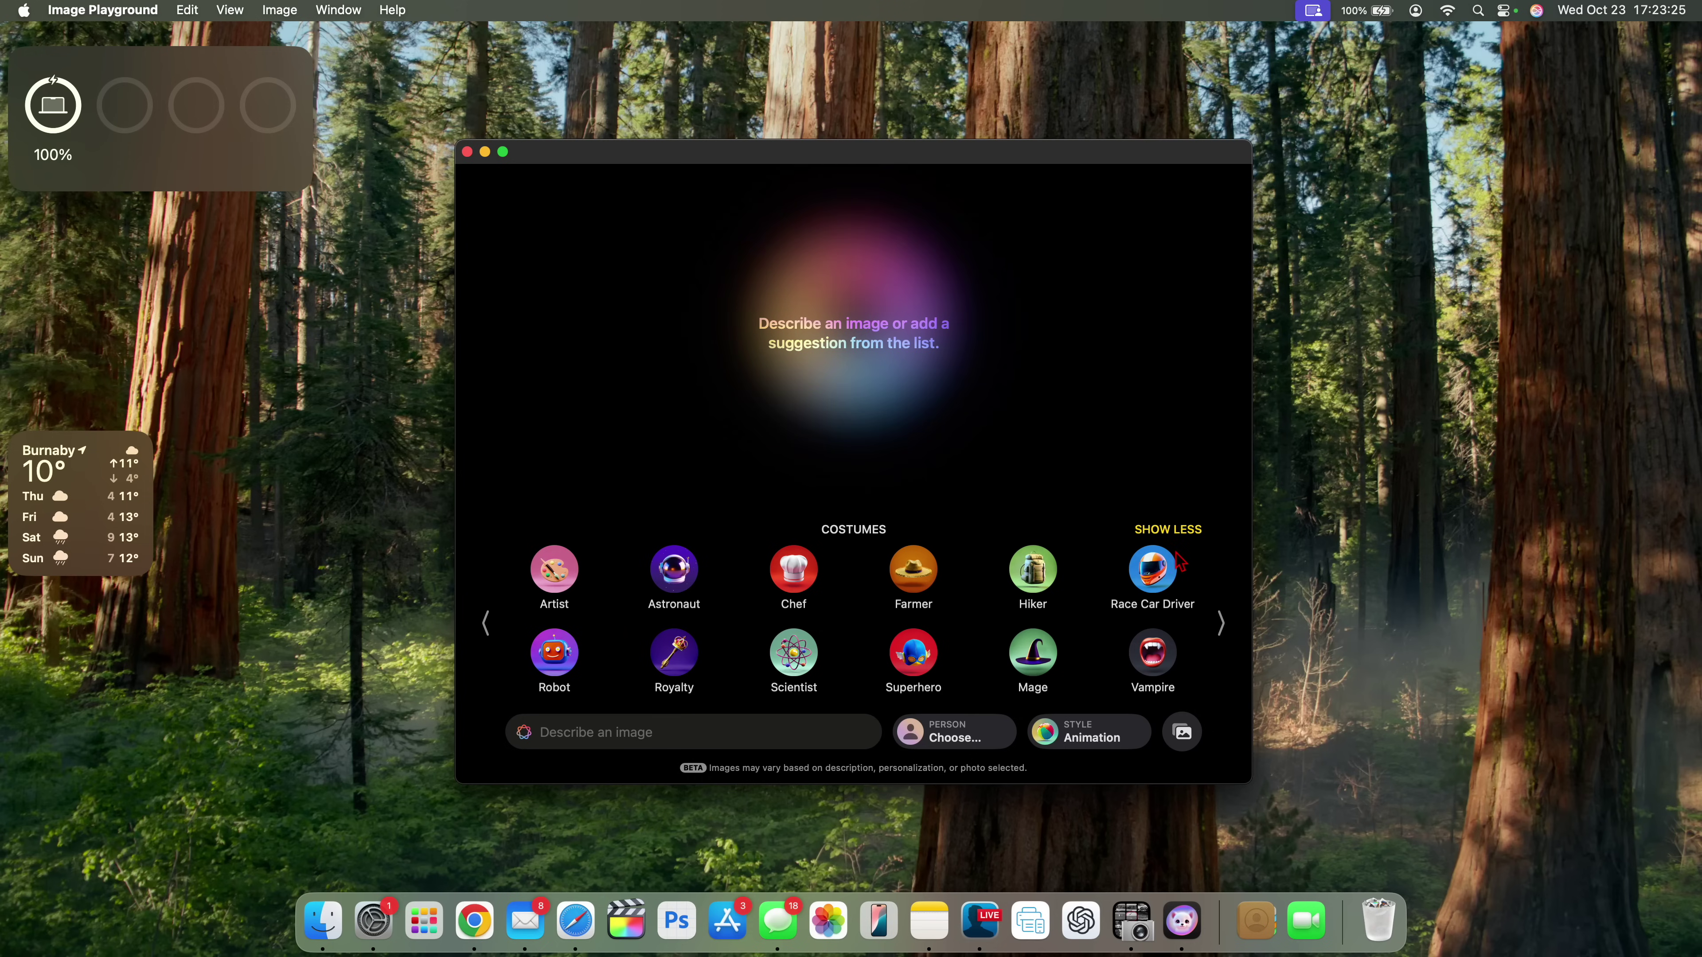
click(915, 737)
click(837, 377)
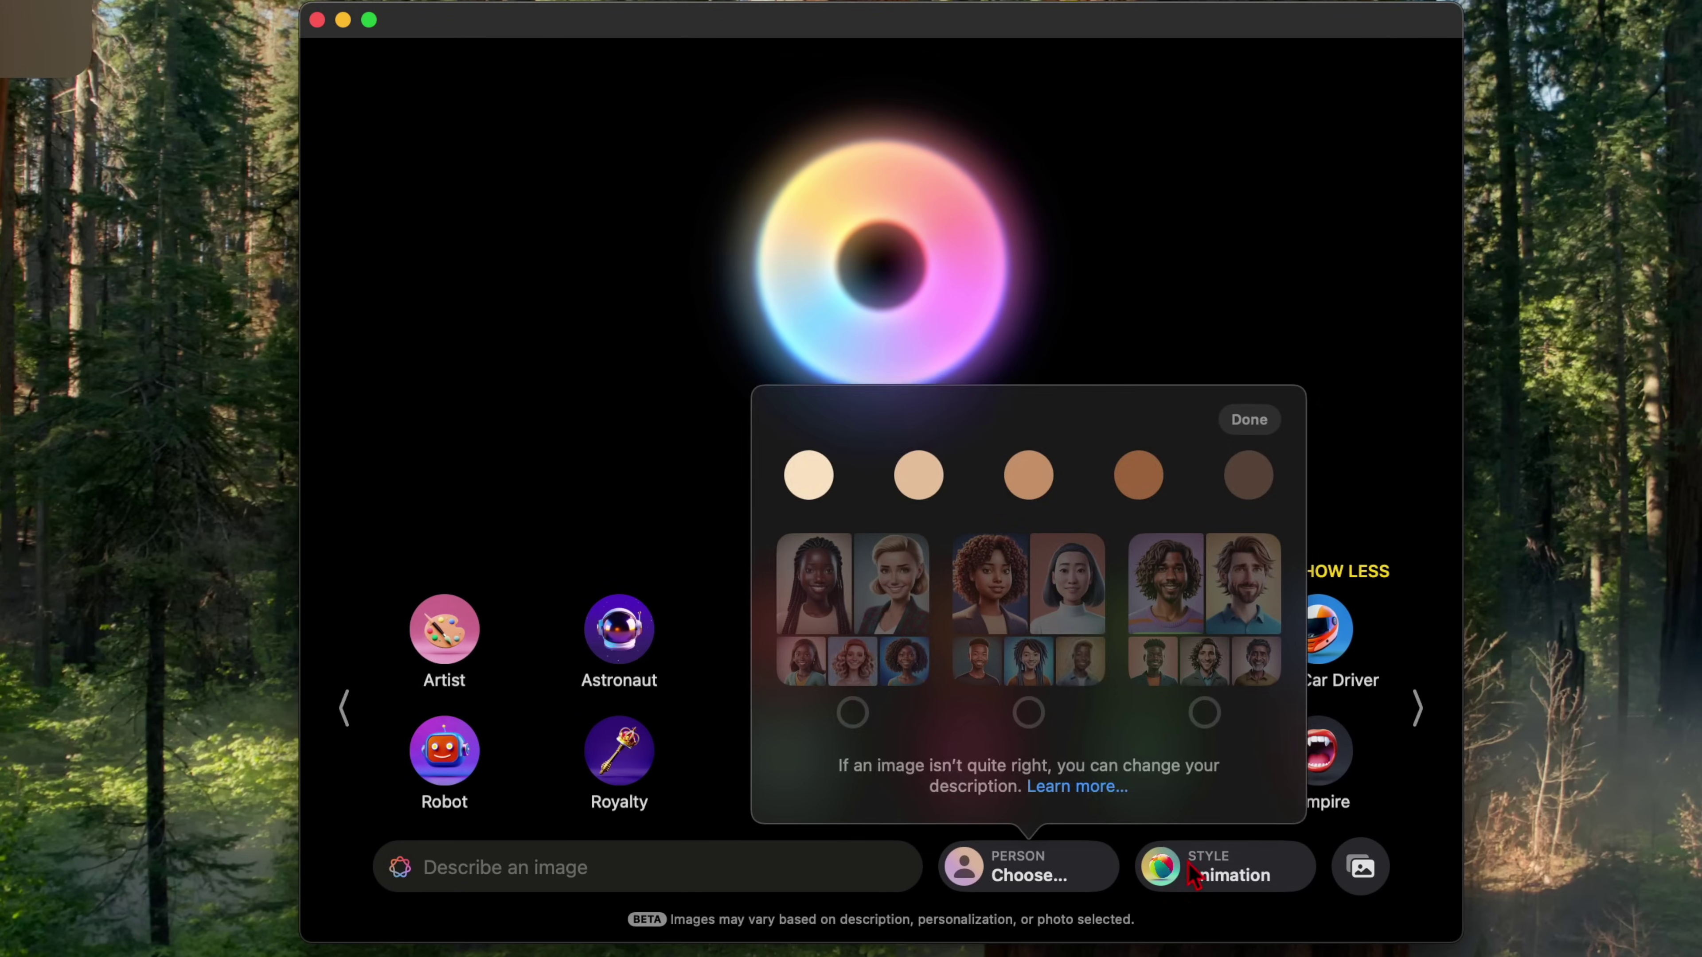
- Open and close the Style choices a few times to inspect them
click(1149, 849)
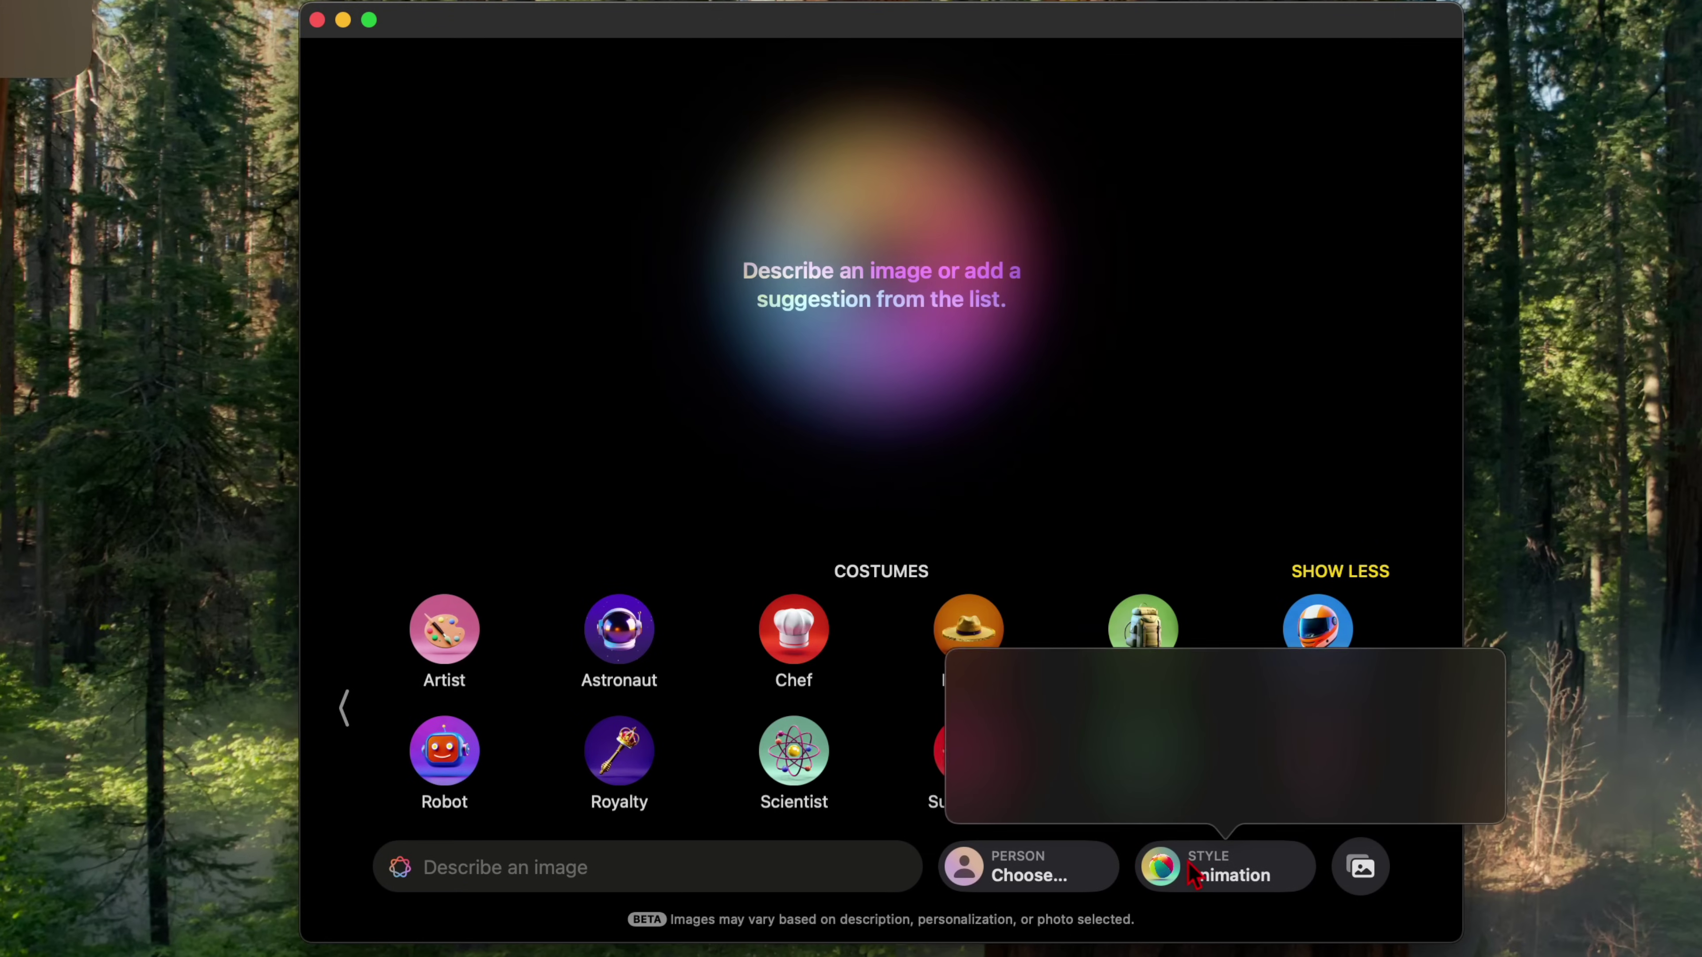
click(1225, 882)
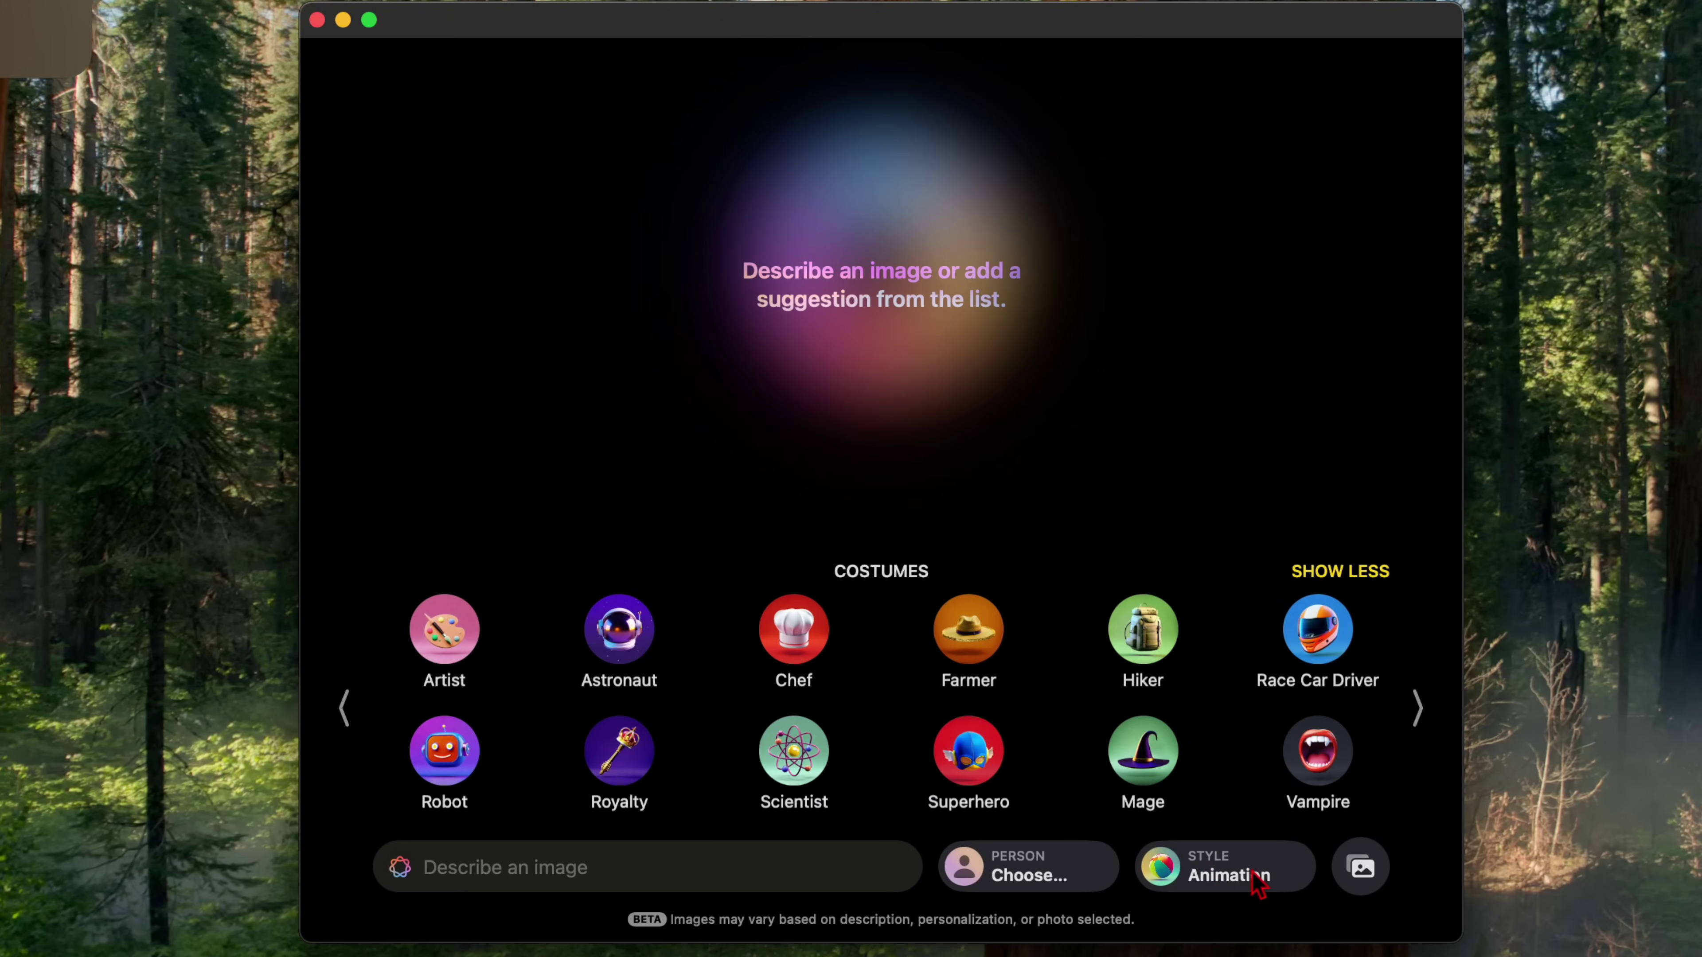
click(1228, 878)
click(1222, 870)
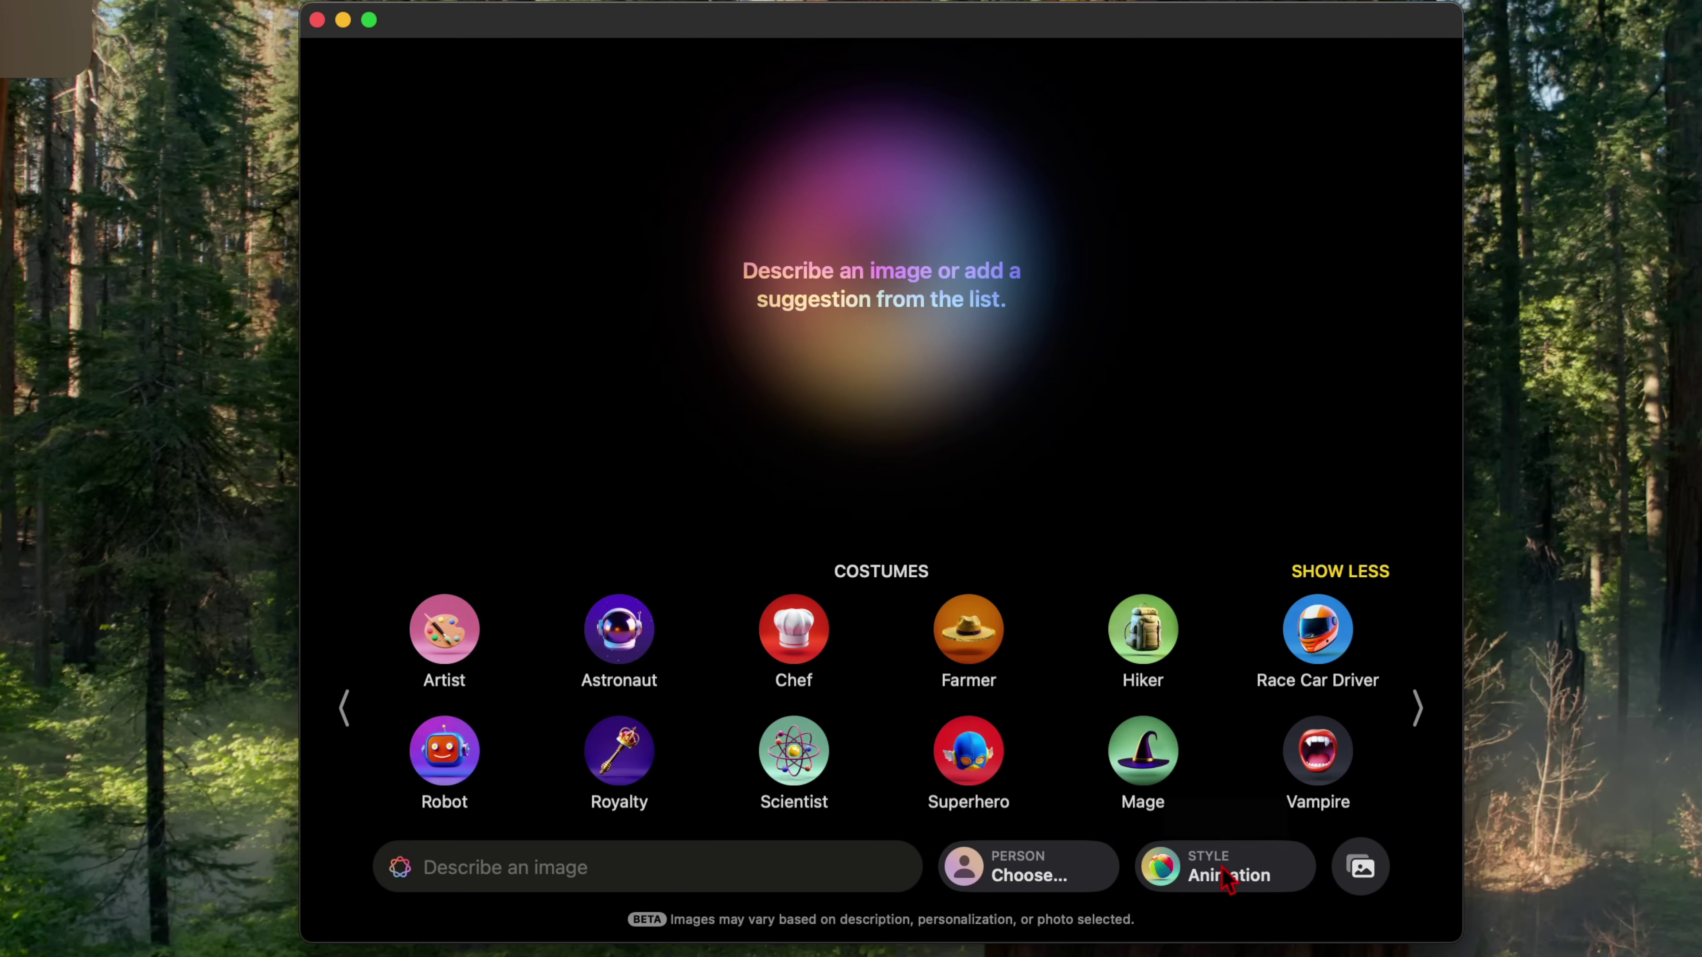
click(1236, 882)
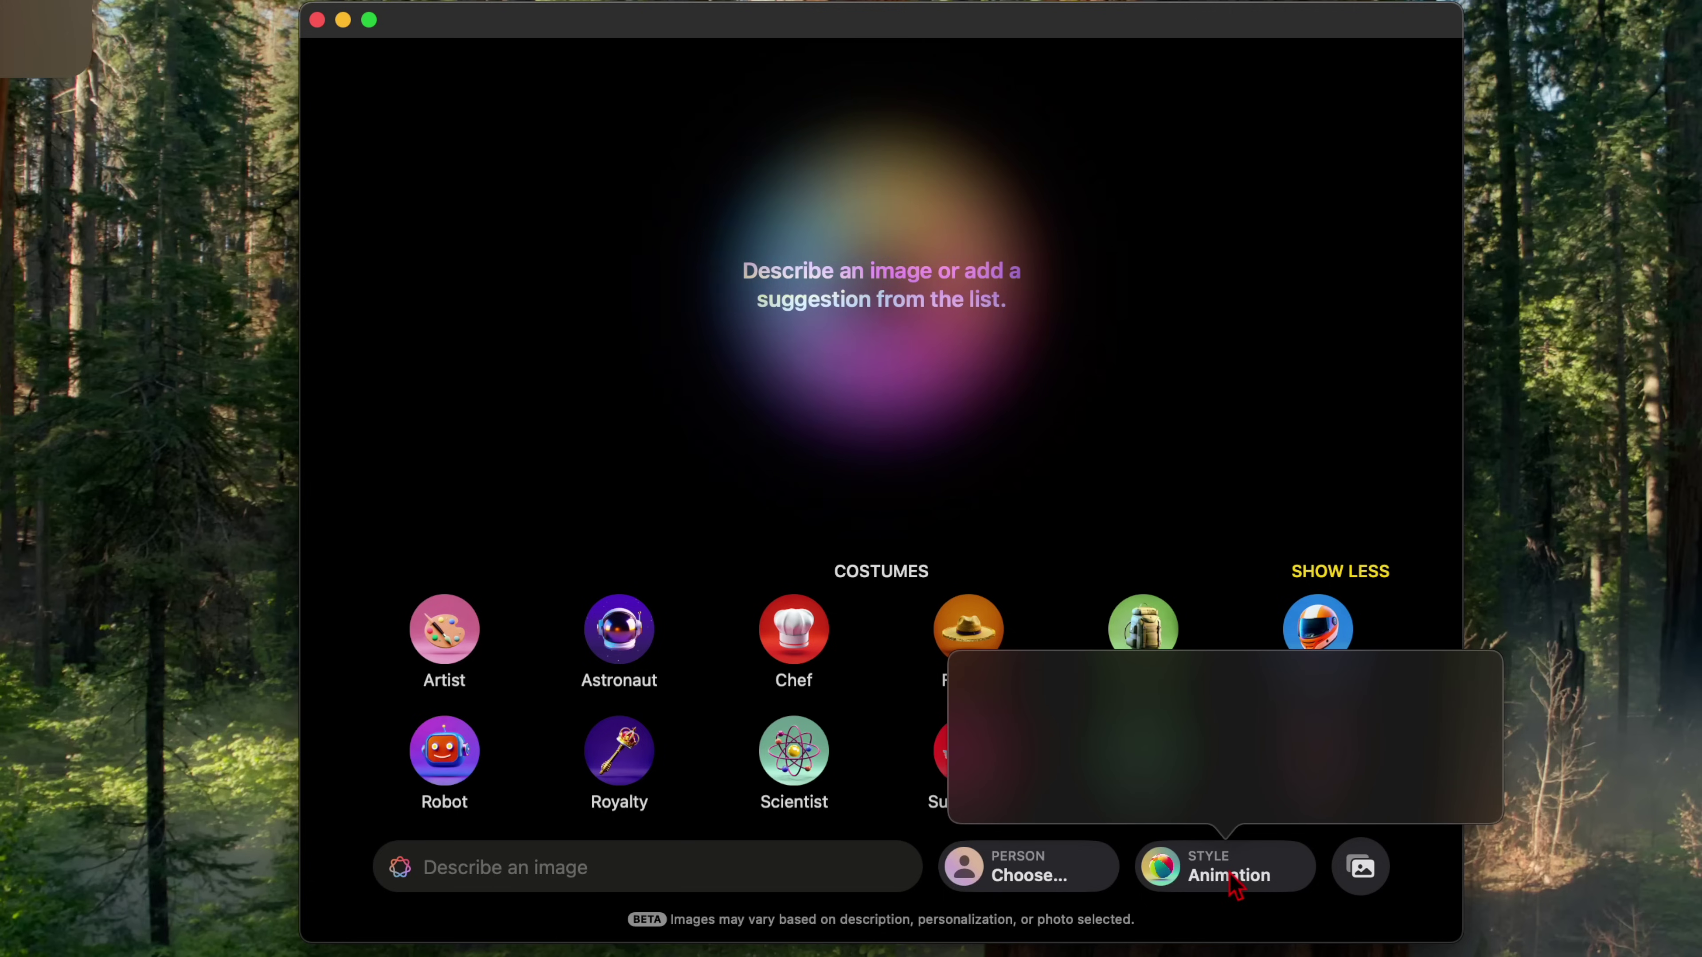
click(1236, 882)
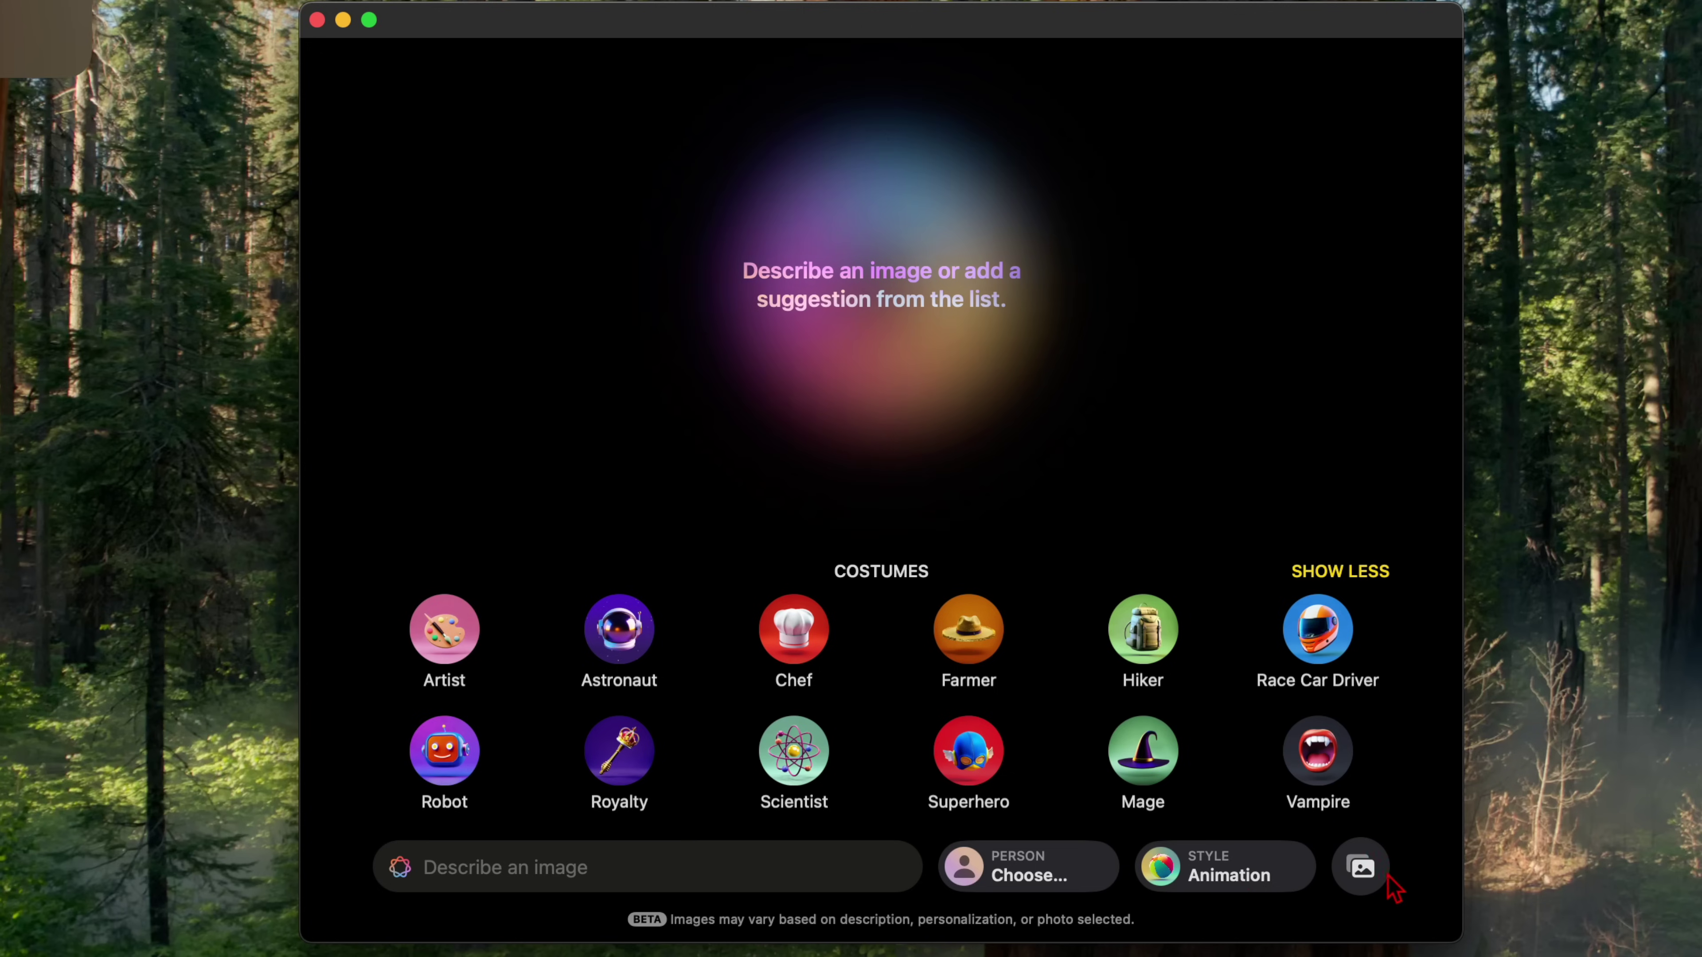
- Take a photo as the image's starting point, then undo it
click(1359, 868)
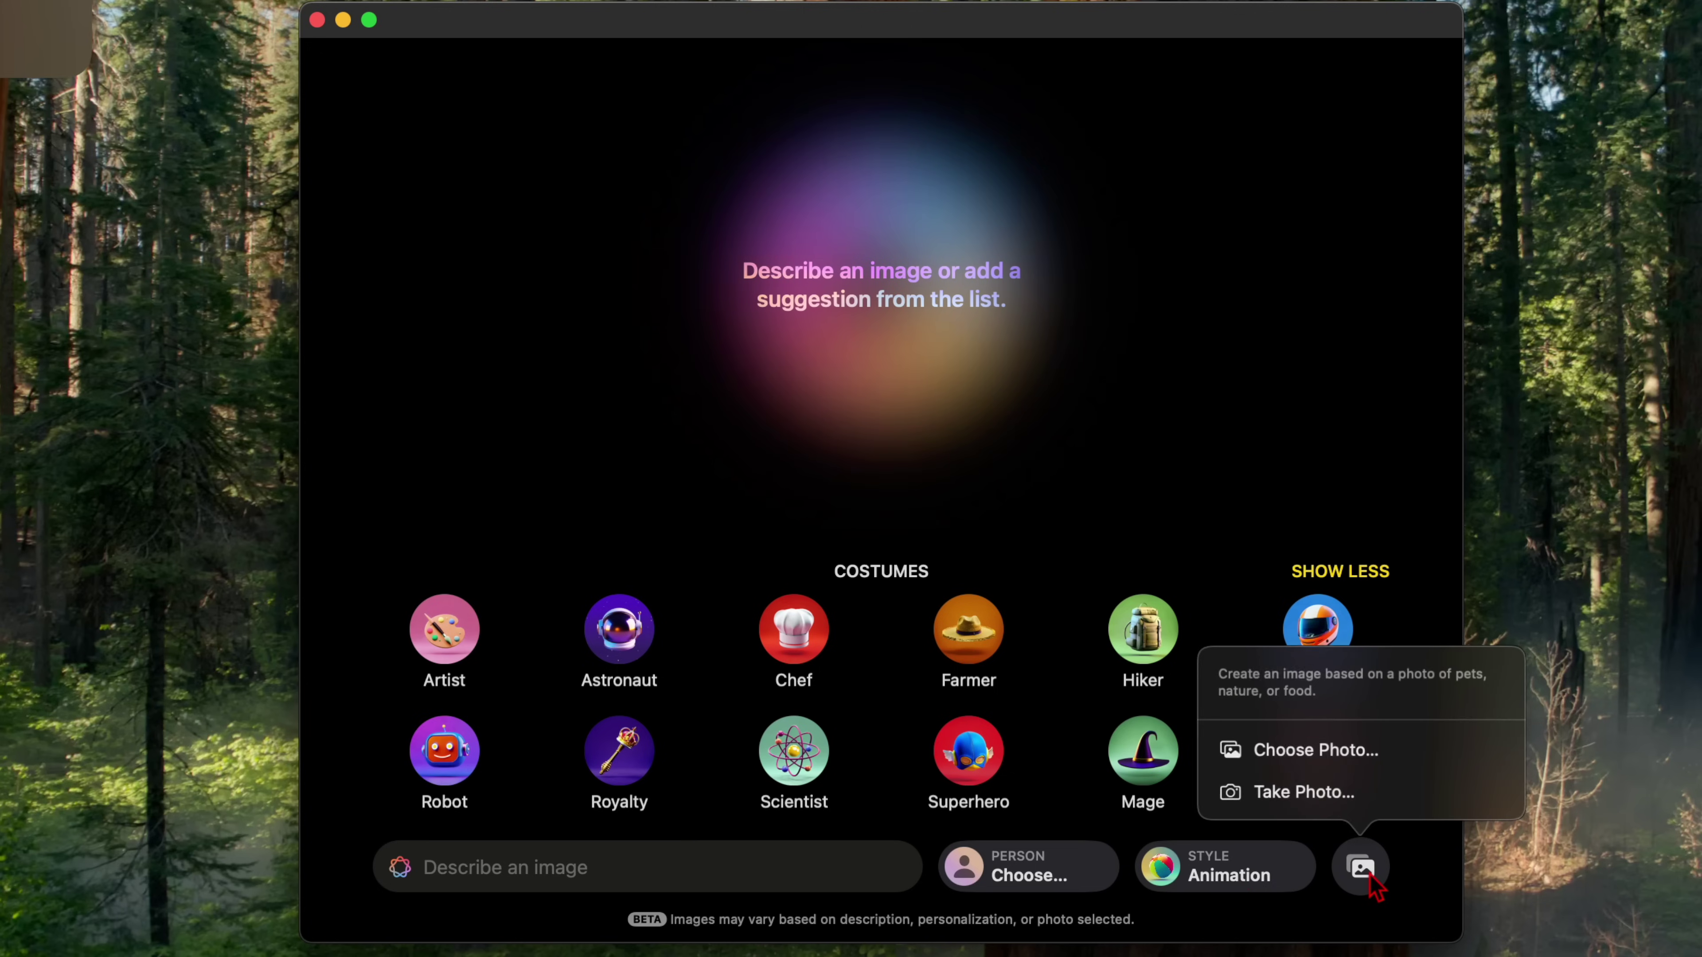
click(1331, 794)
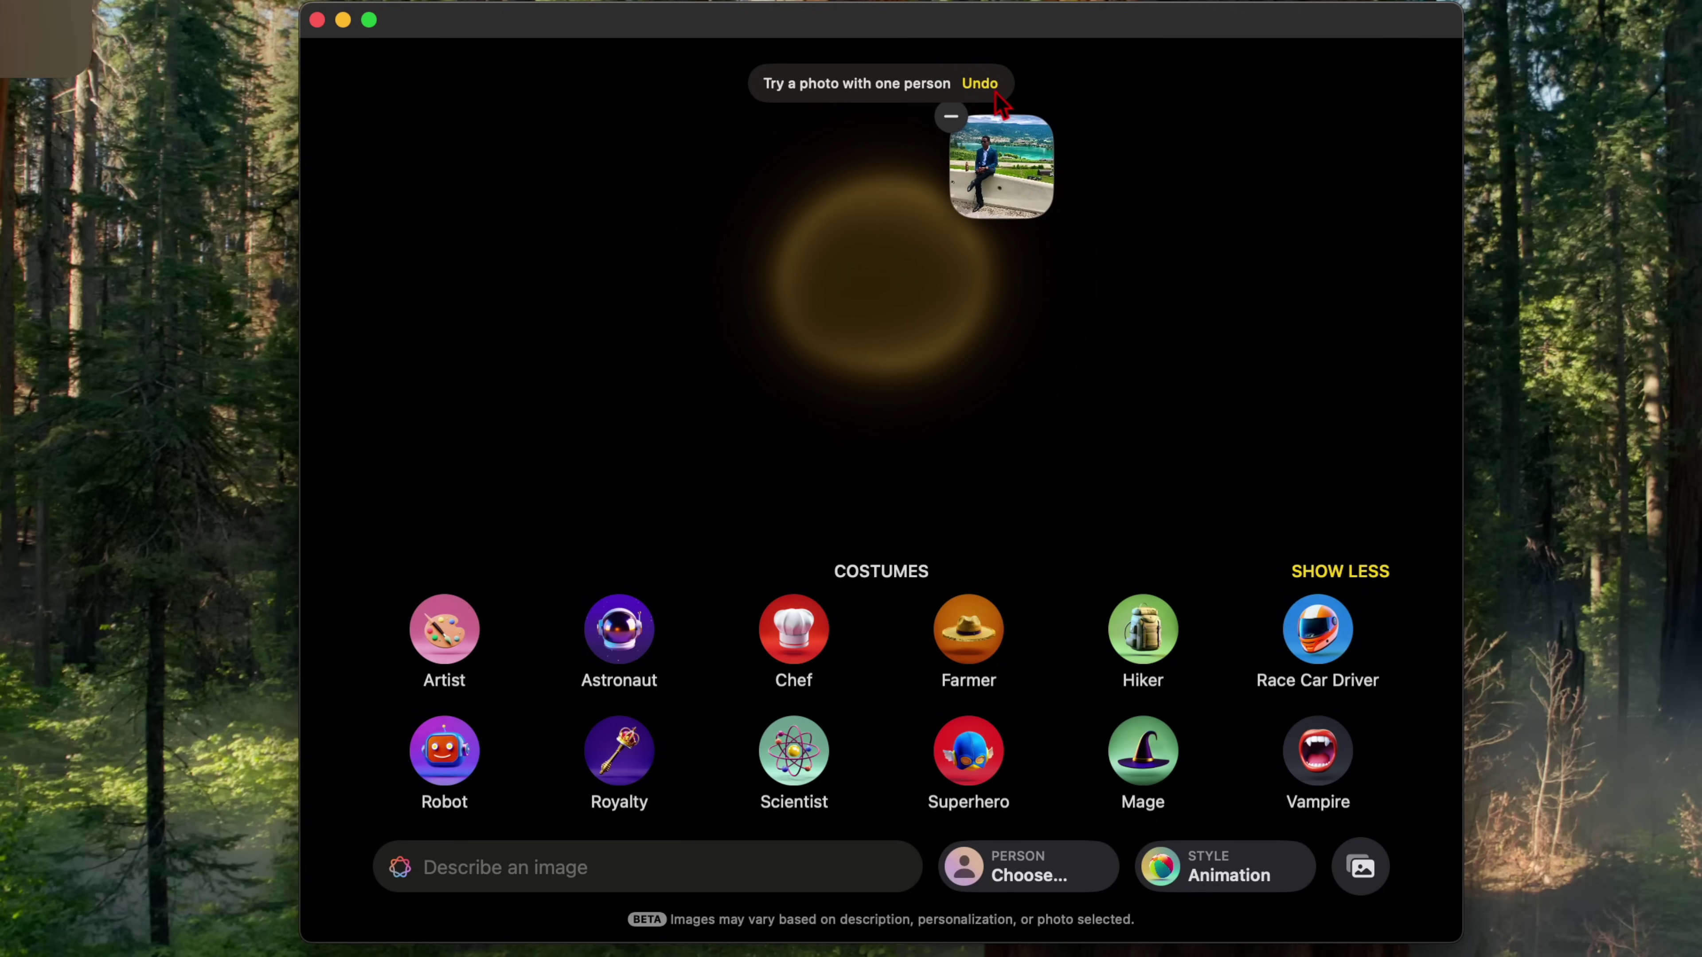
click(951, 112)
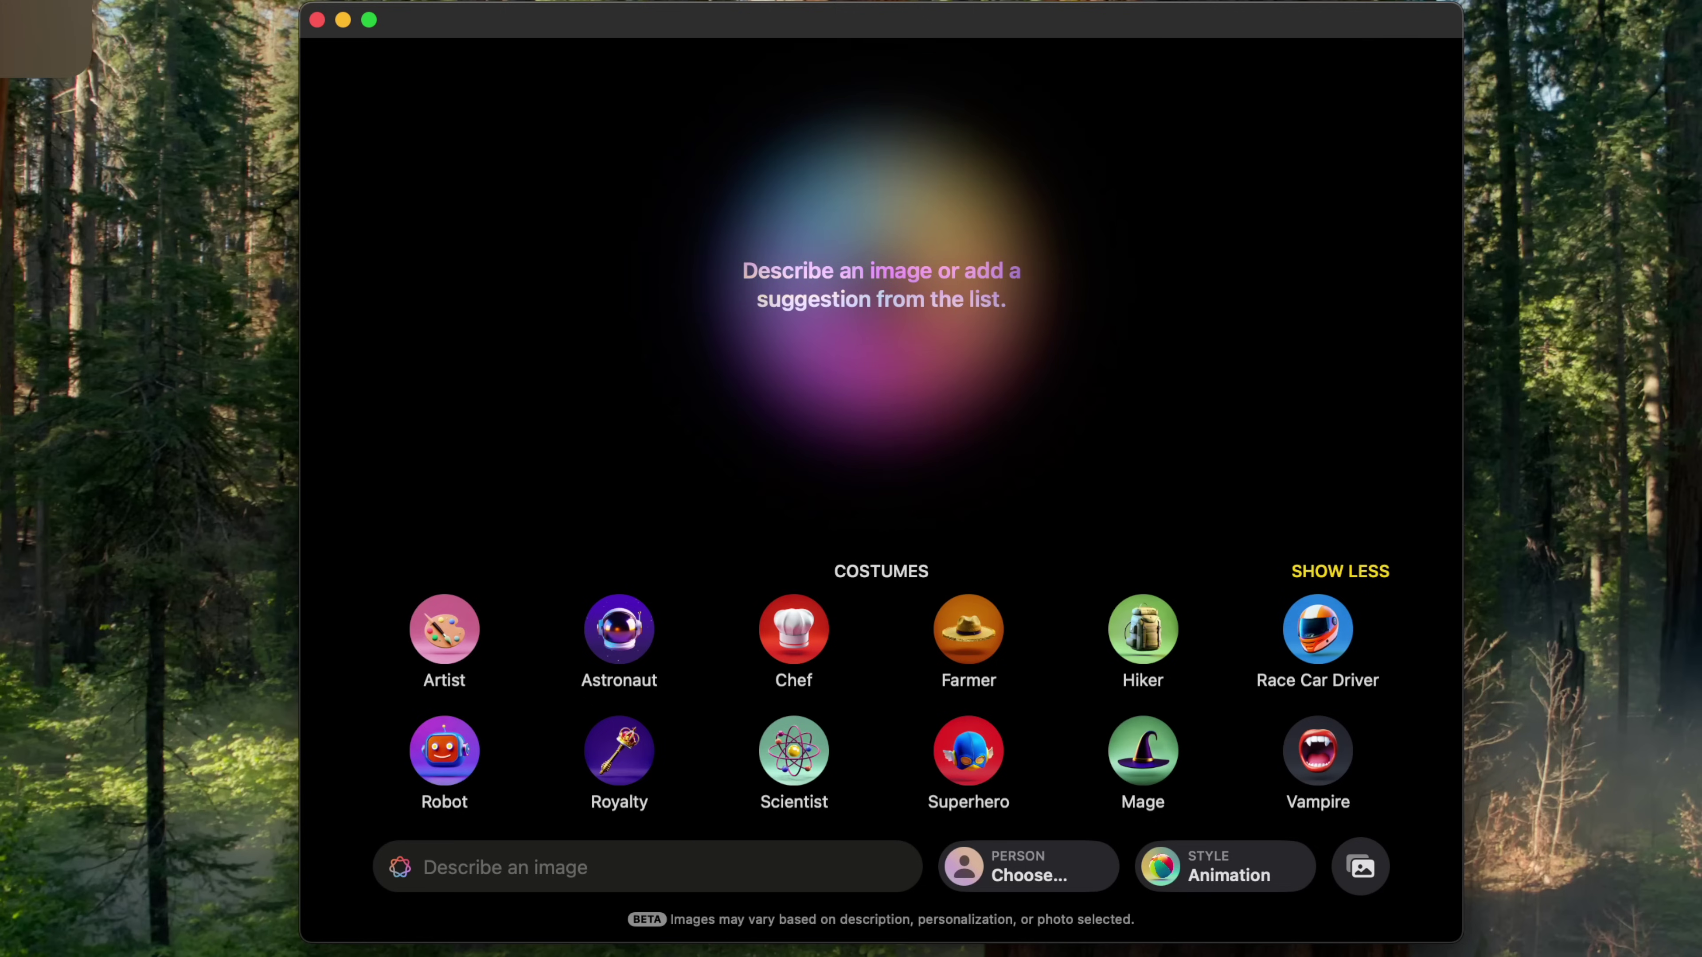
- Browse the Themes, Costumes, Accessories and Places suggestion categories in Image Playground
scroll(843, 818, left, 5)
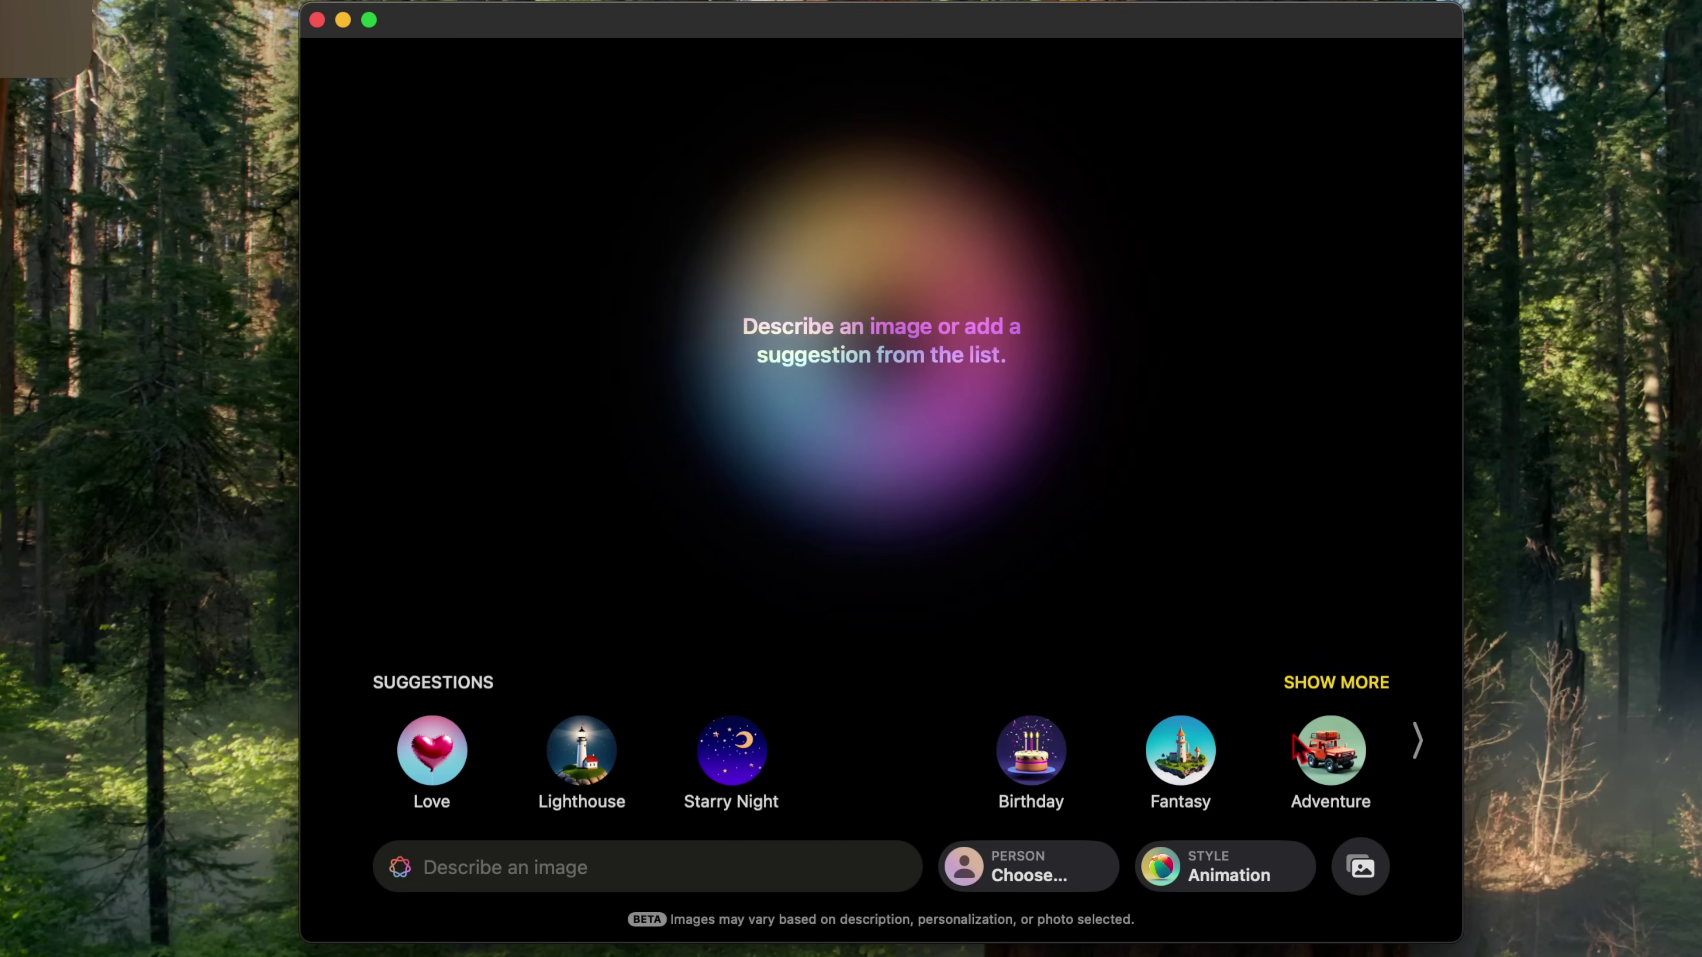
click(1336, 701)
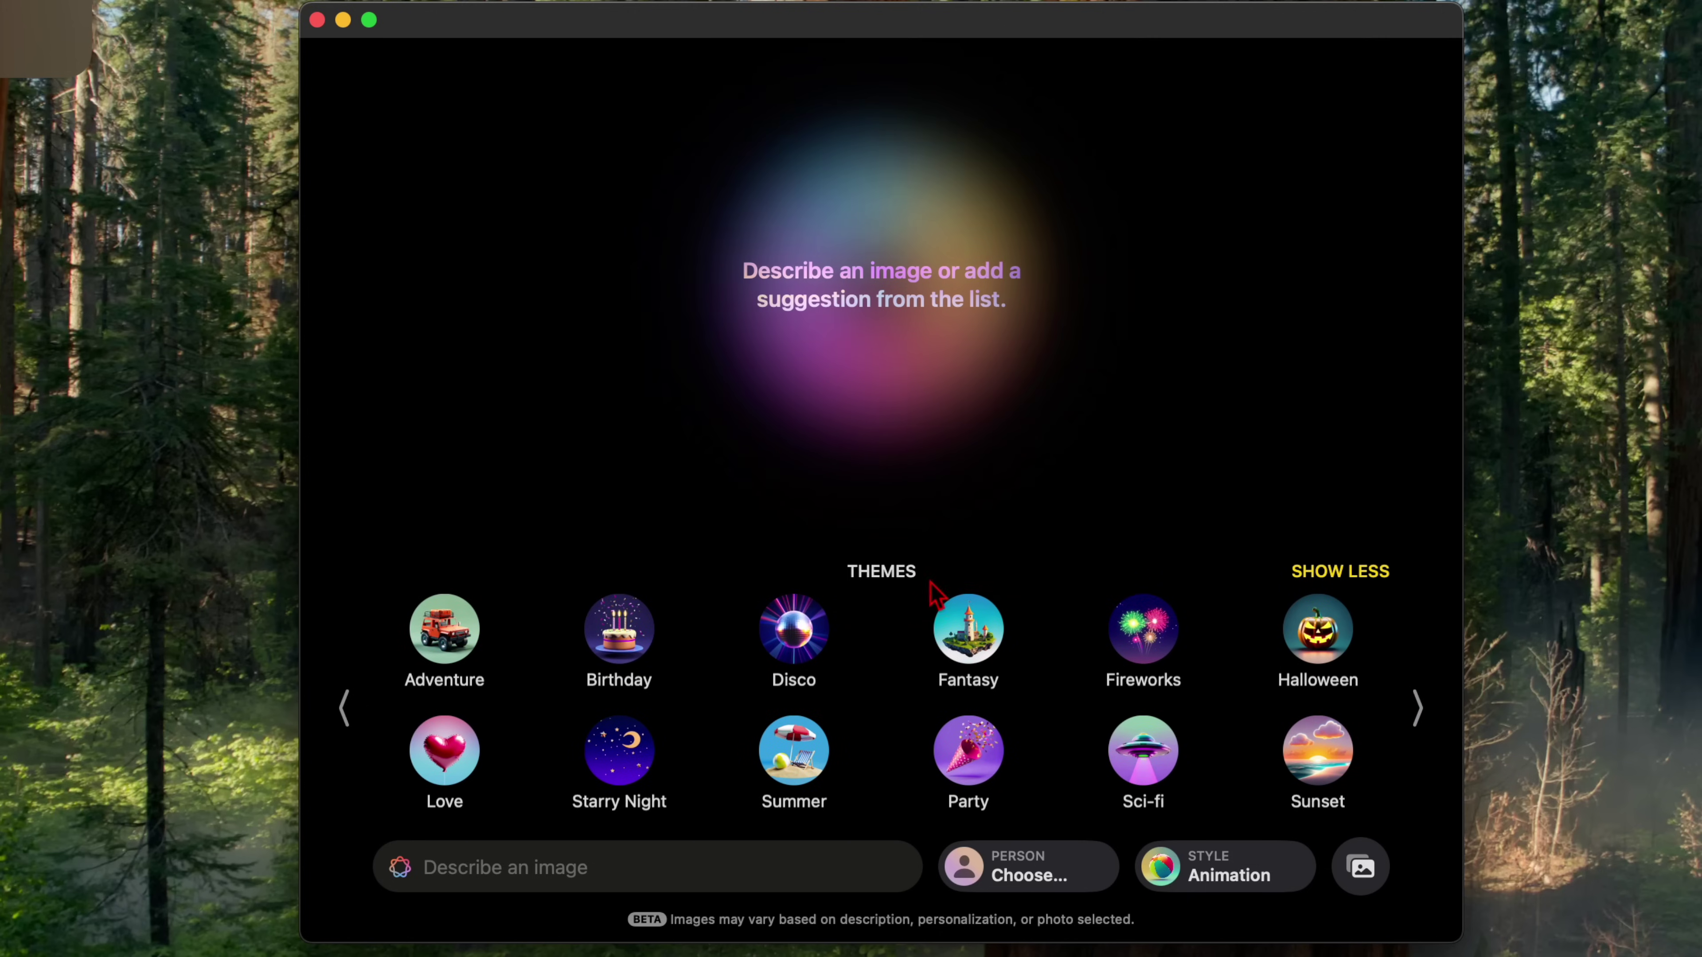
click(1408, 709)
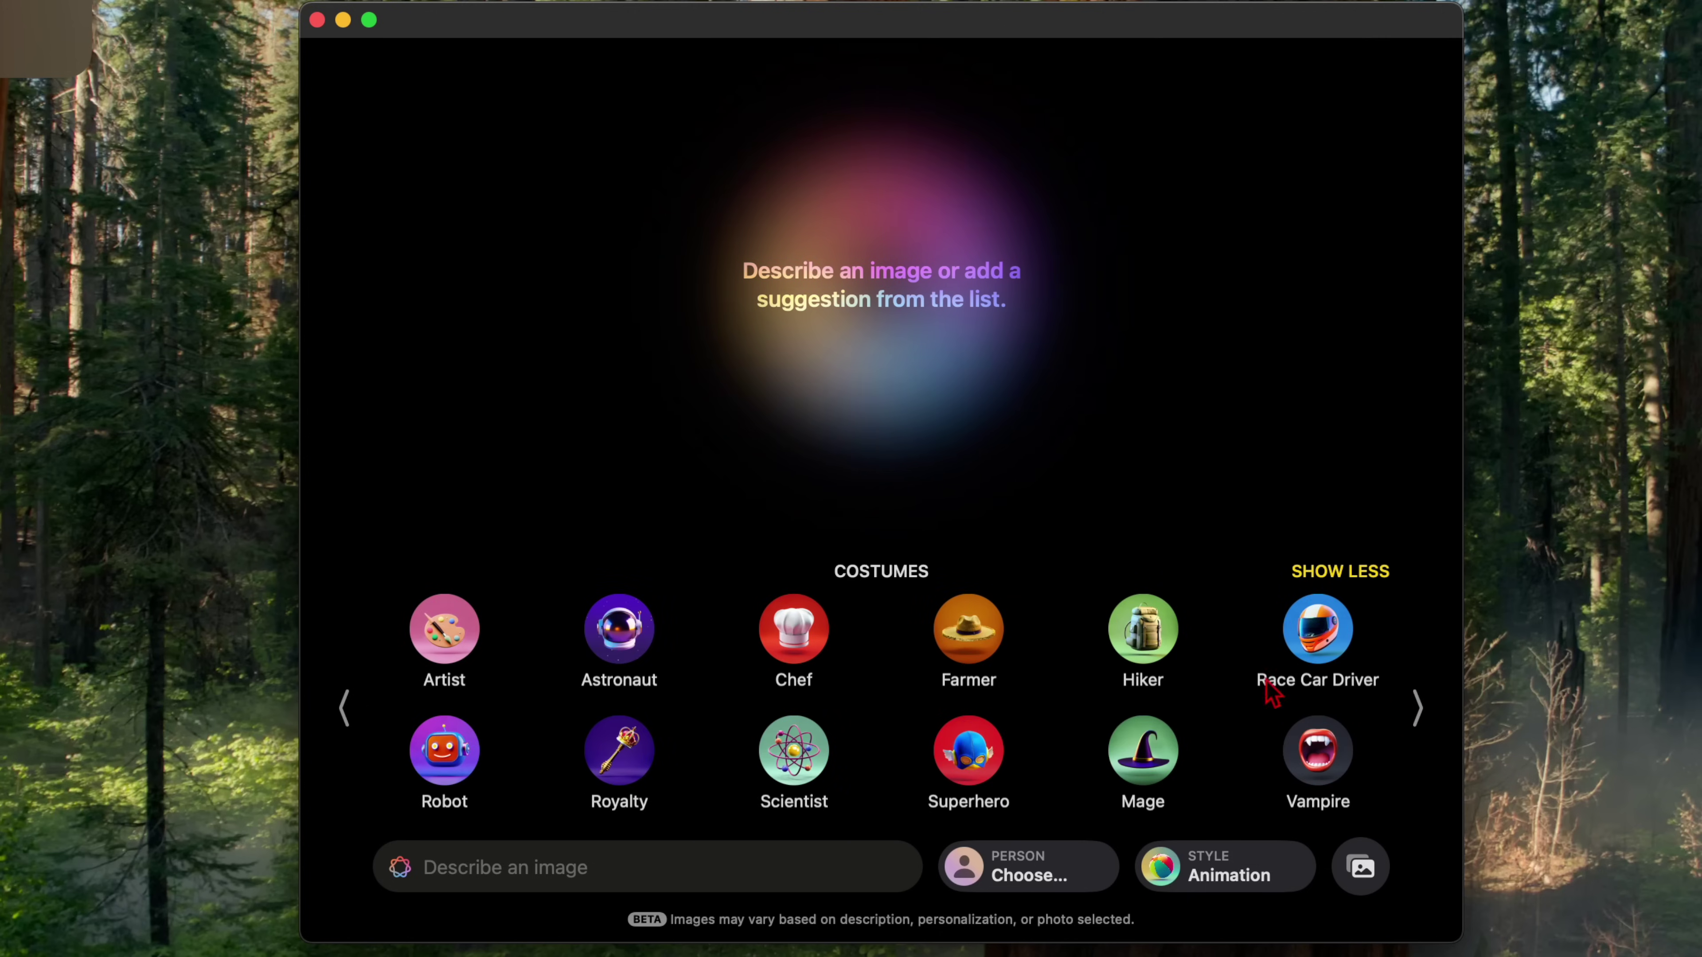
click(1430, 731)
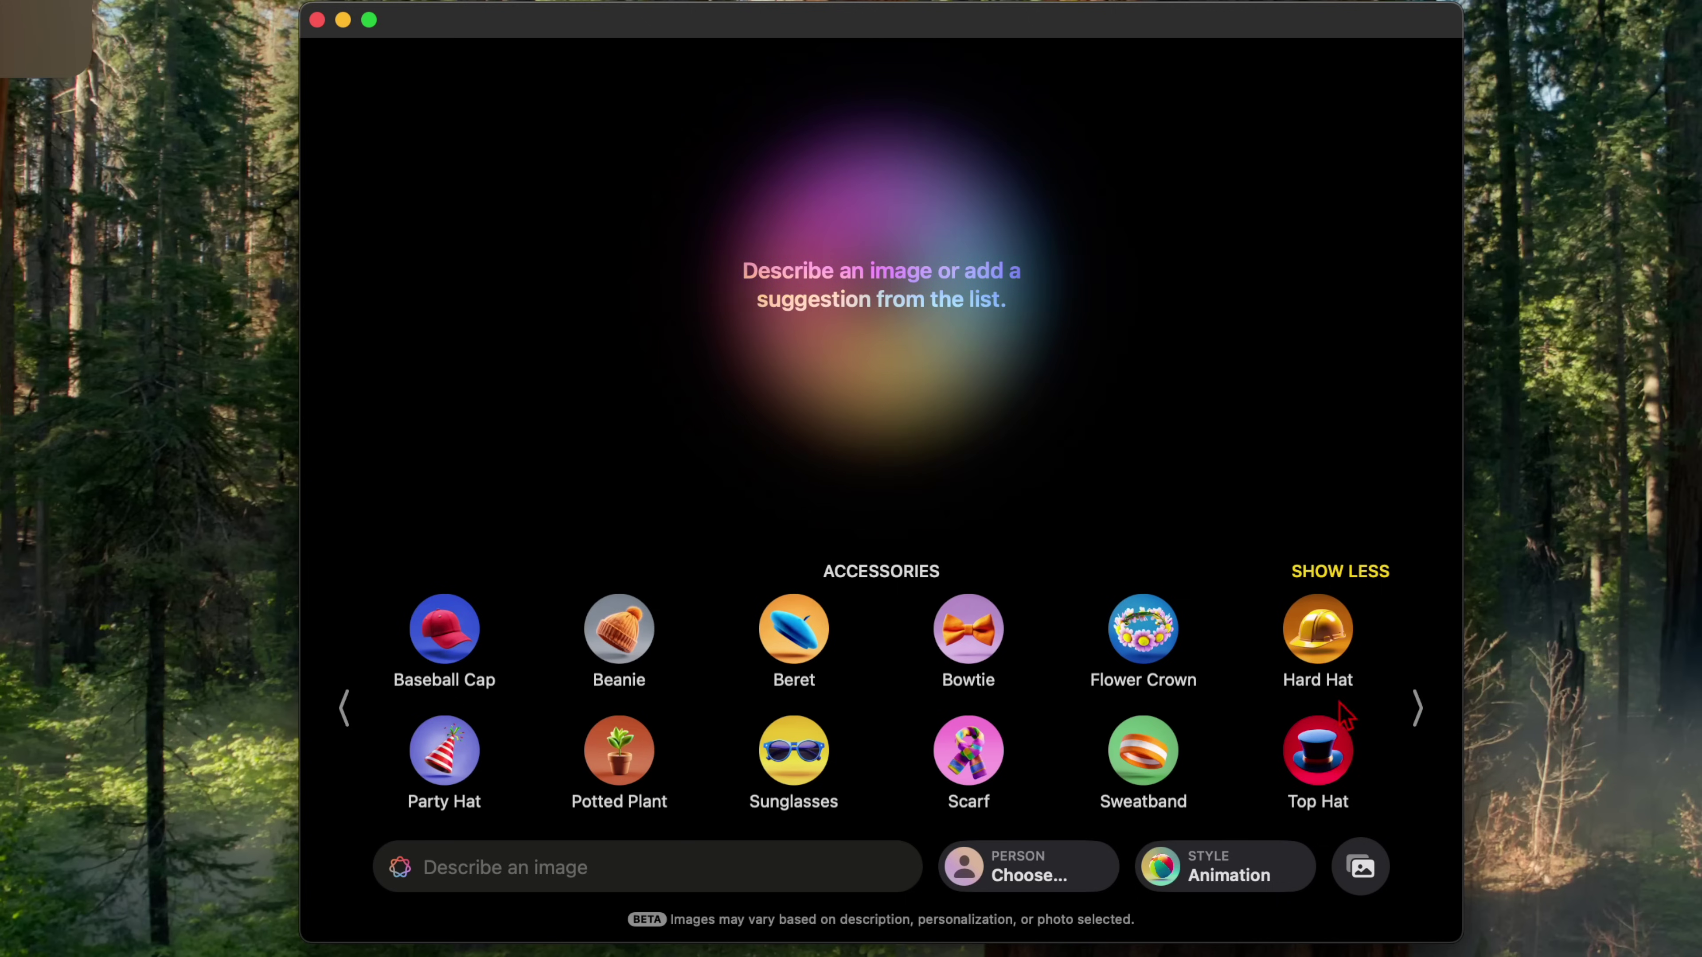
click(1412, 710)
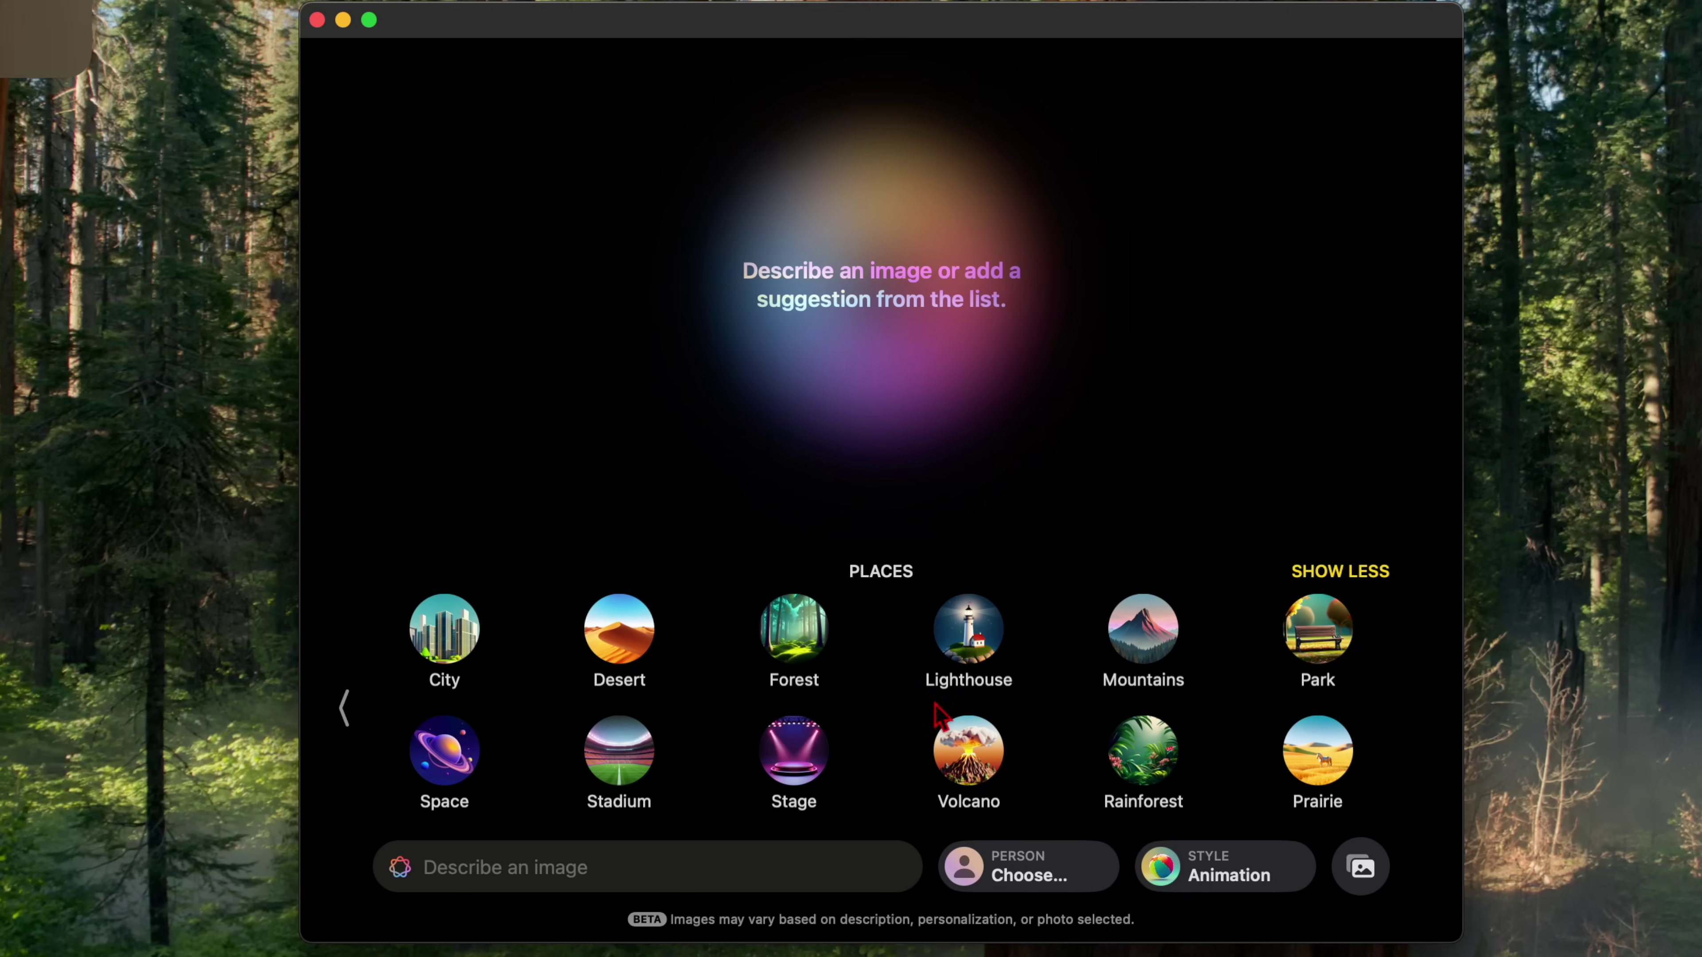
scroll(670, 716, left, 15)
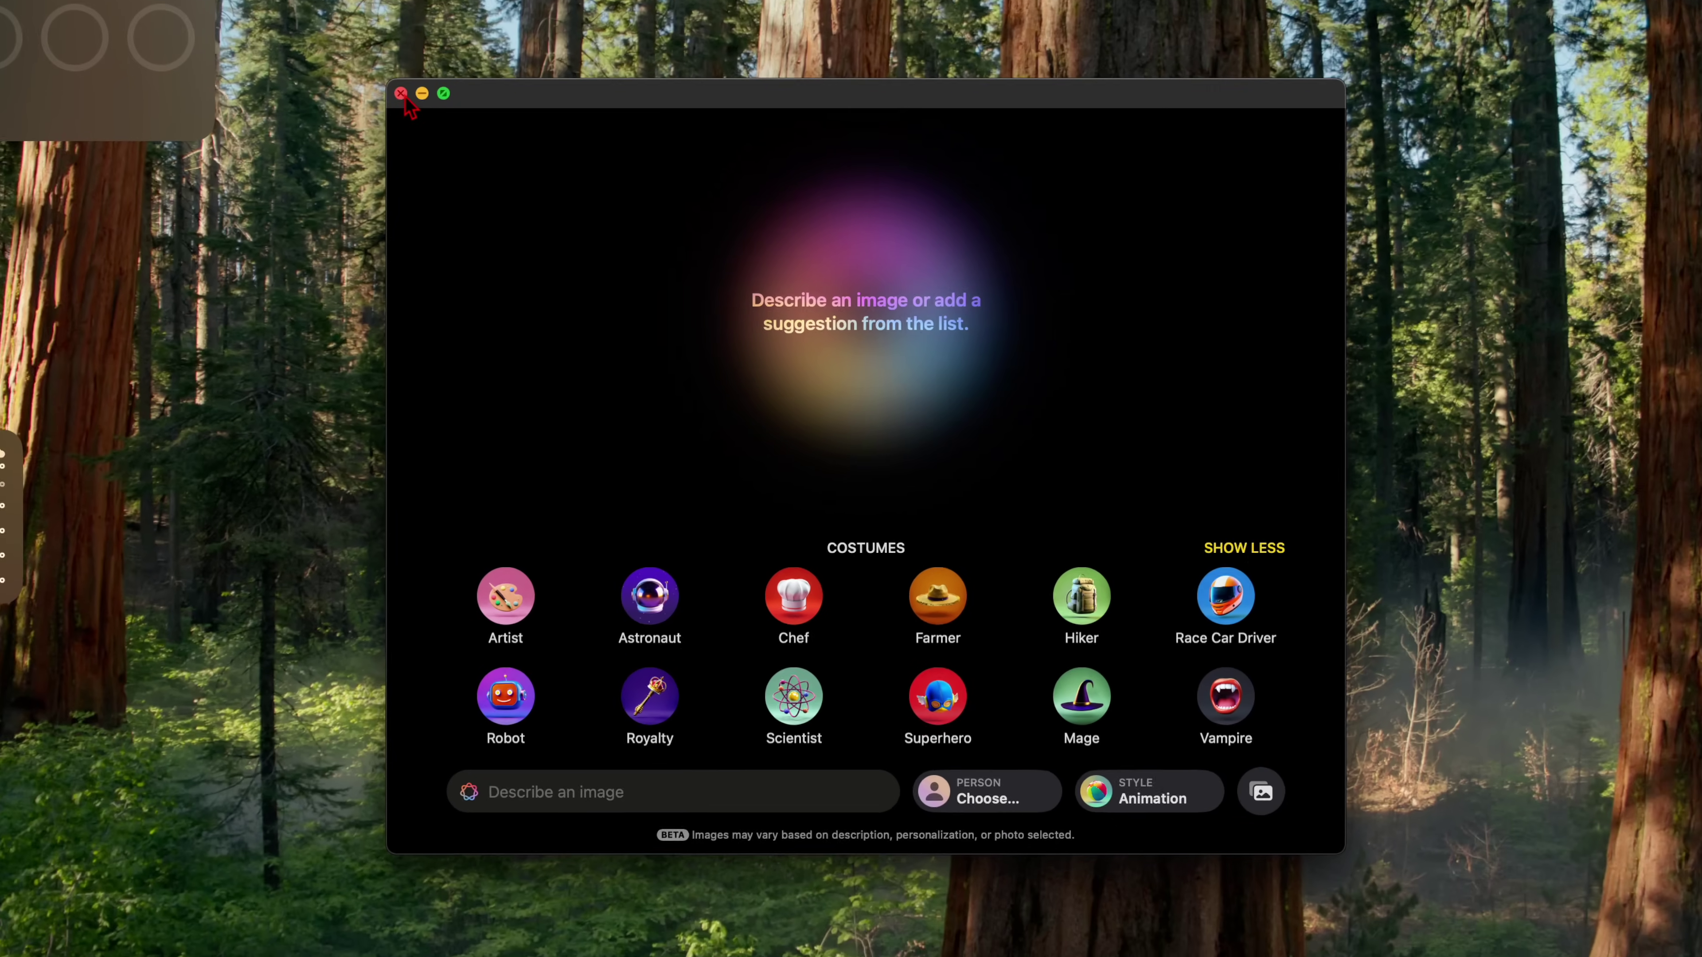
- Close Image Playground, reopen it from the Dock and dismiss the Early Access Requested notice
click(316, 20)
click(1165, 928)
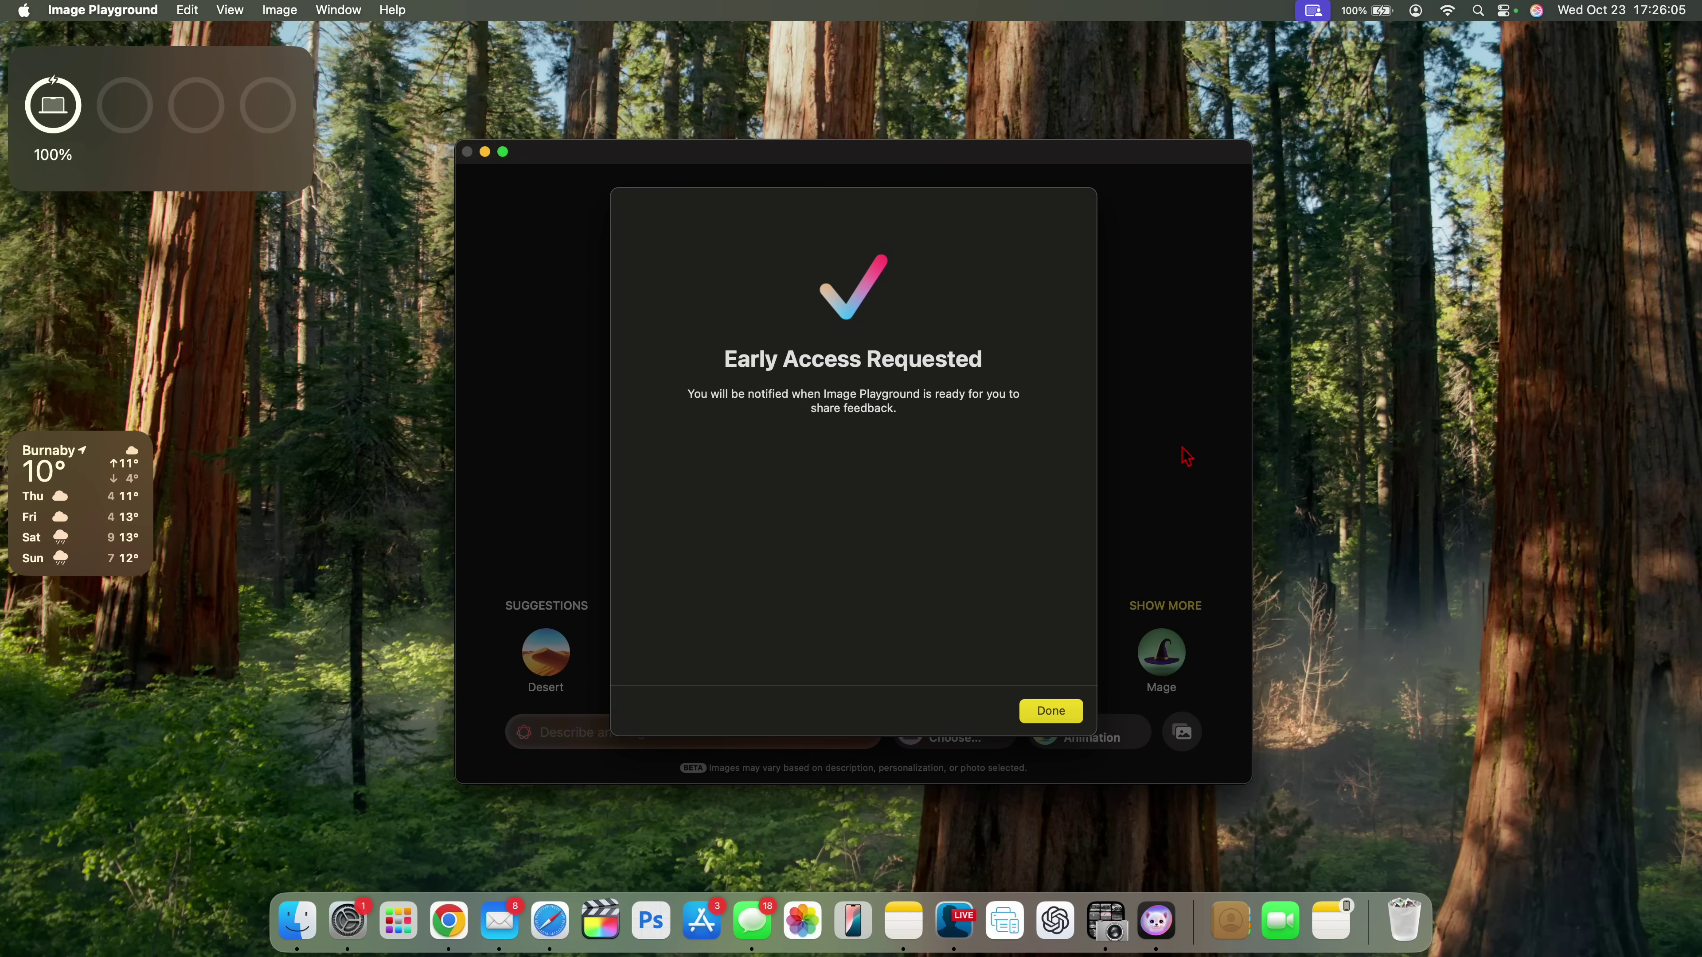
click(1051, 712)
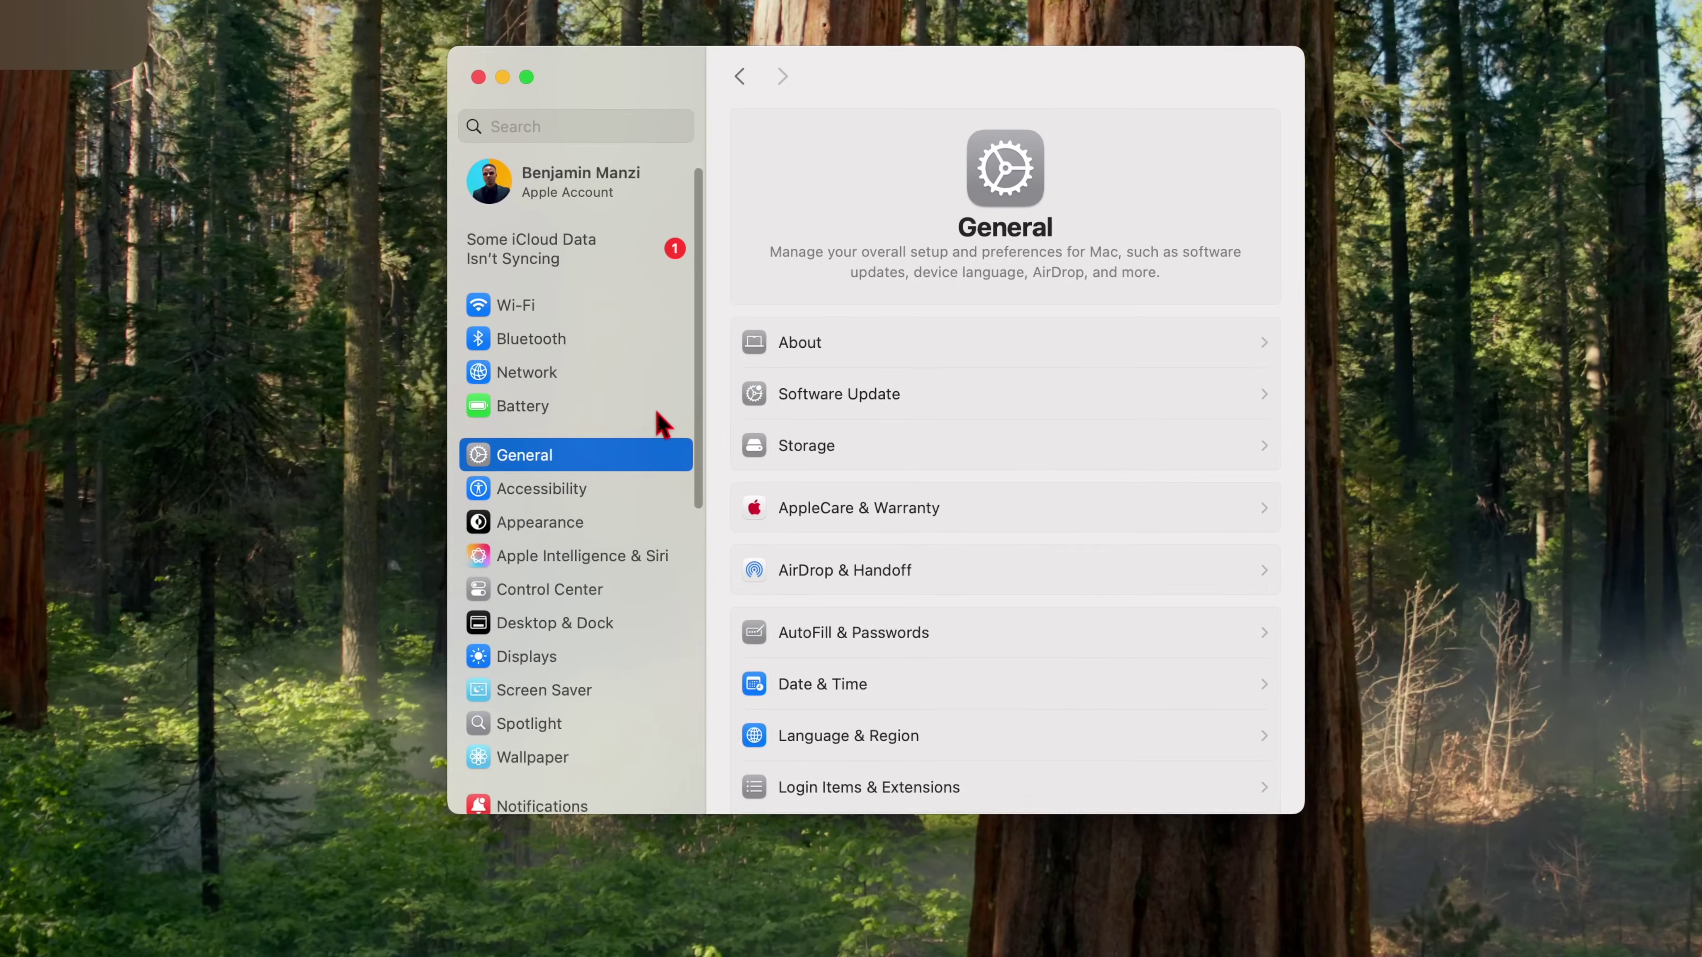
- Select Apple Intelligence & Siri, then the ChatGPT item under Extend Apple Intelligence & Siri
scroll(559, 633, down, 8)
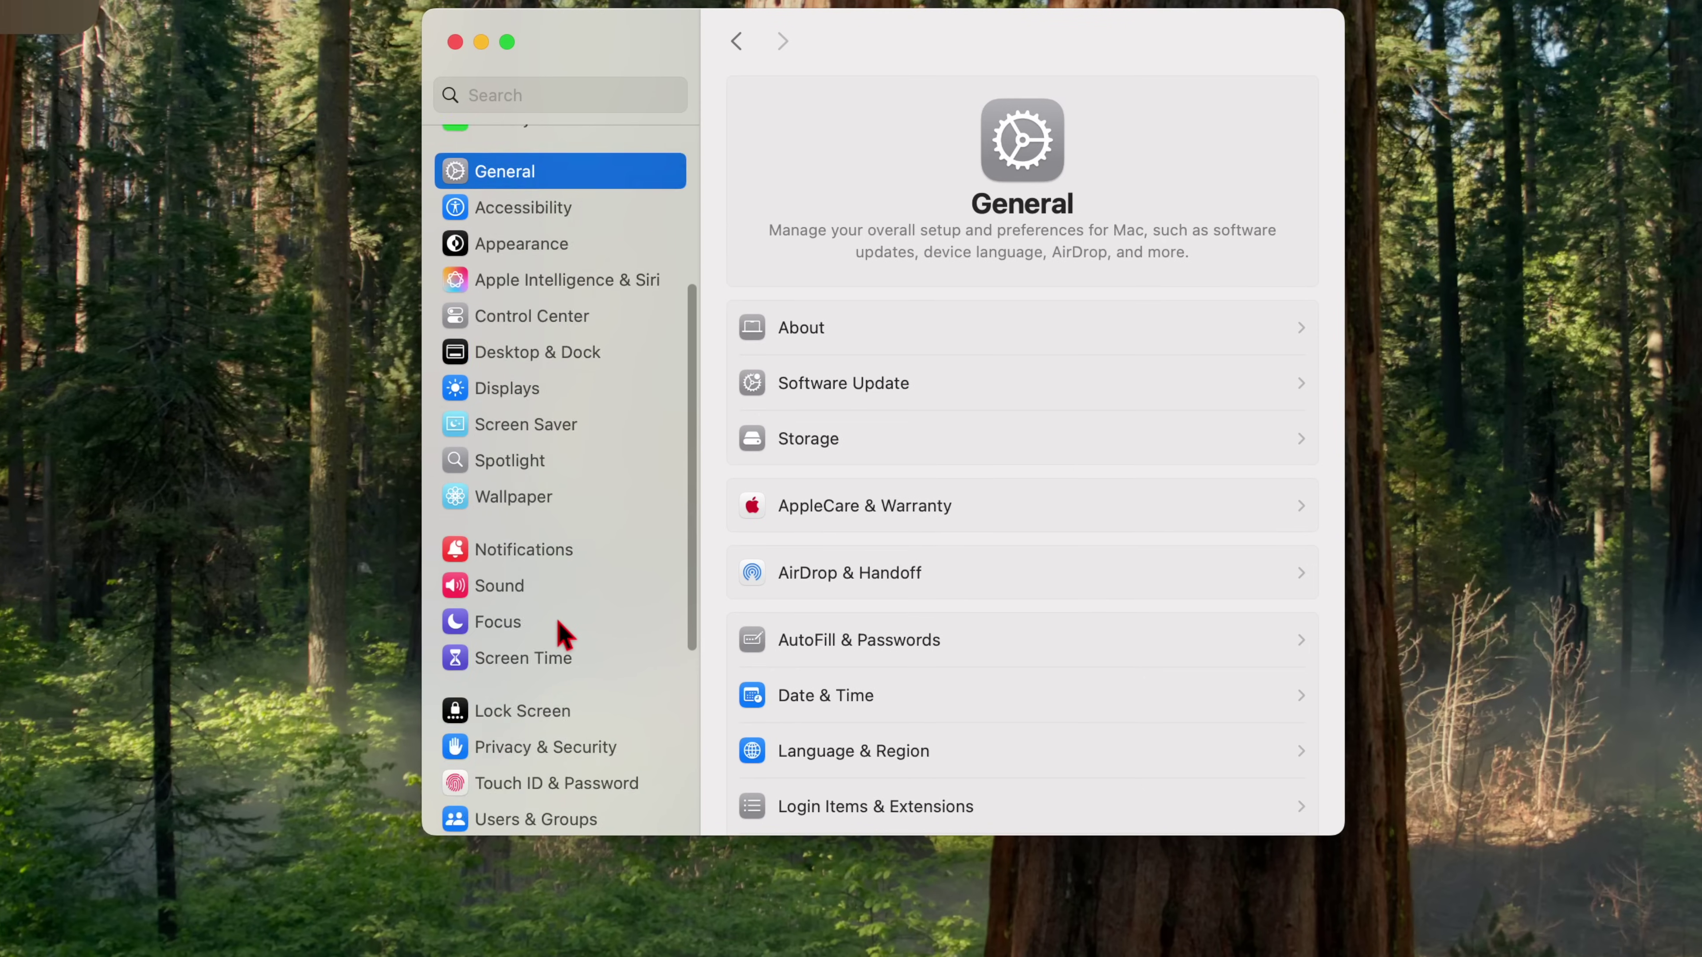
click(545, 302)
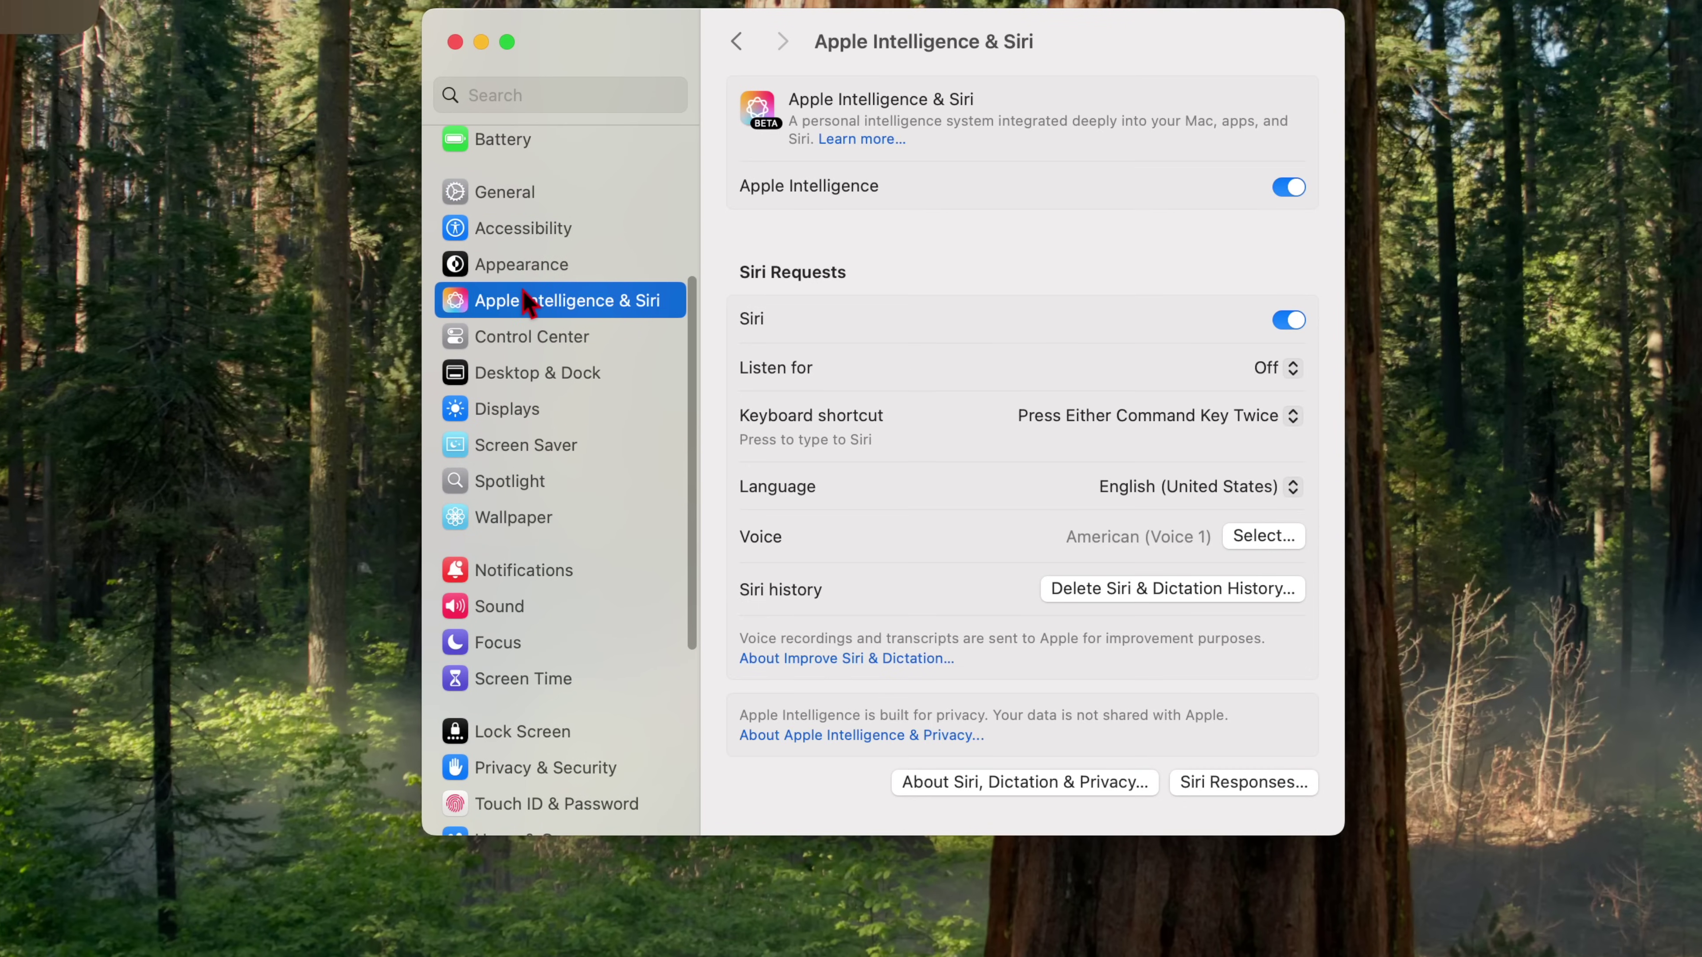
scroll(527, 303, up, 2)
scroll(885, 369, down, 5)
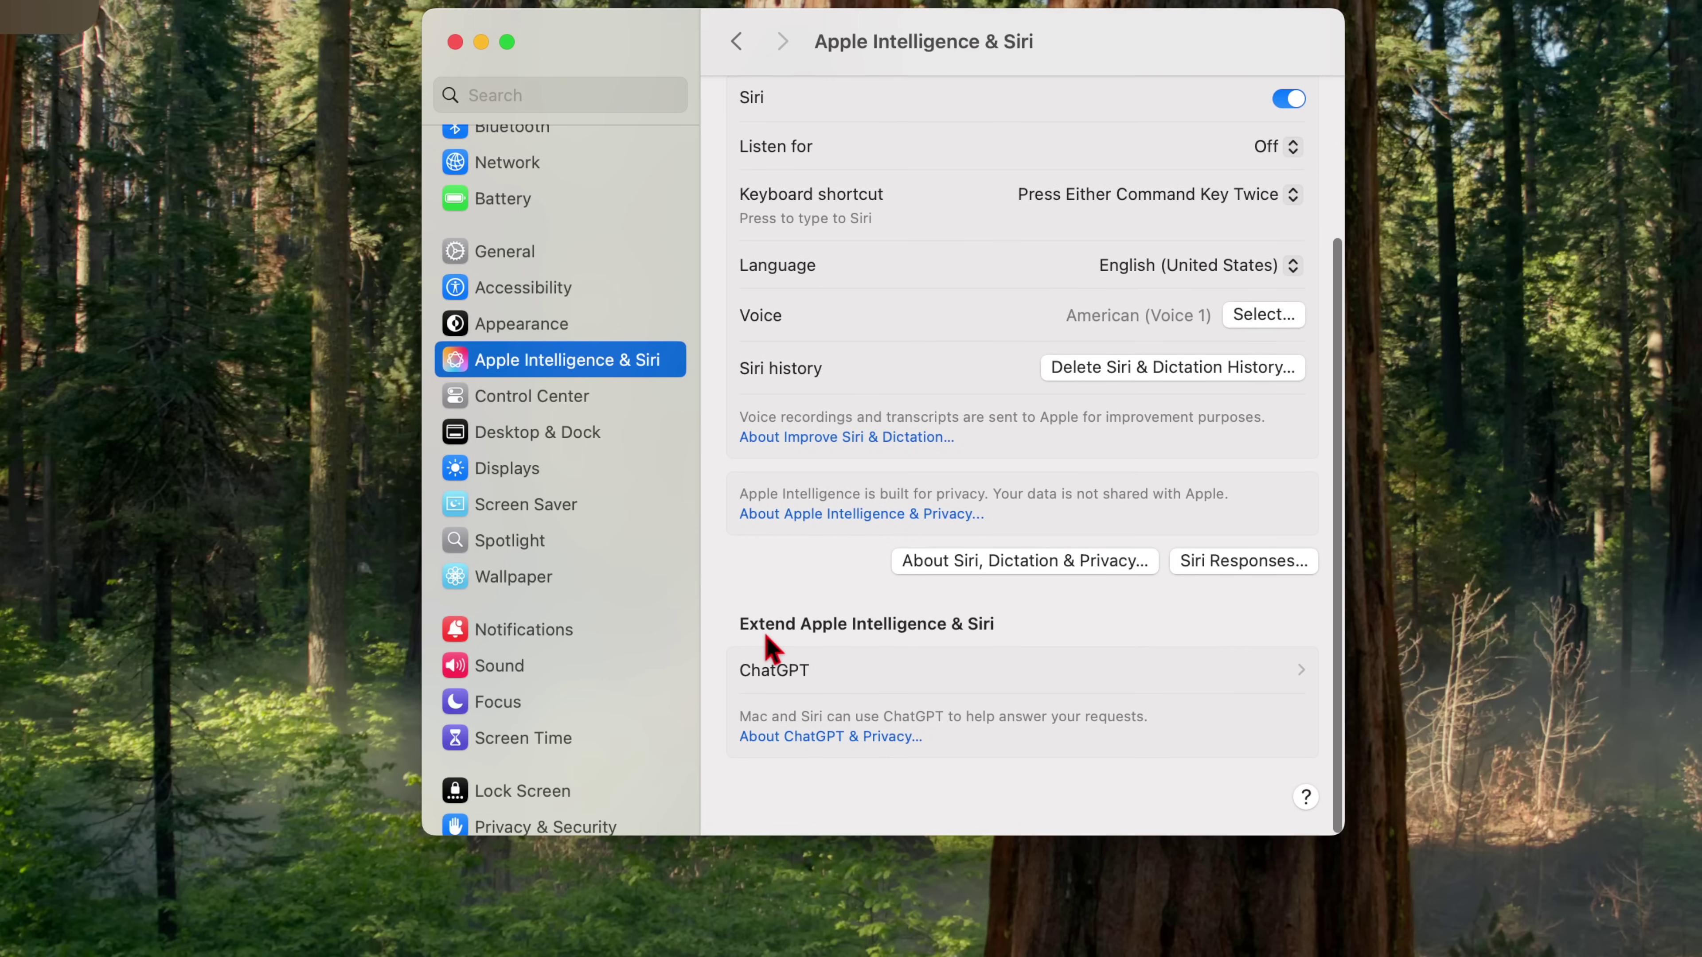
click(915, 681)
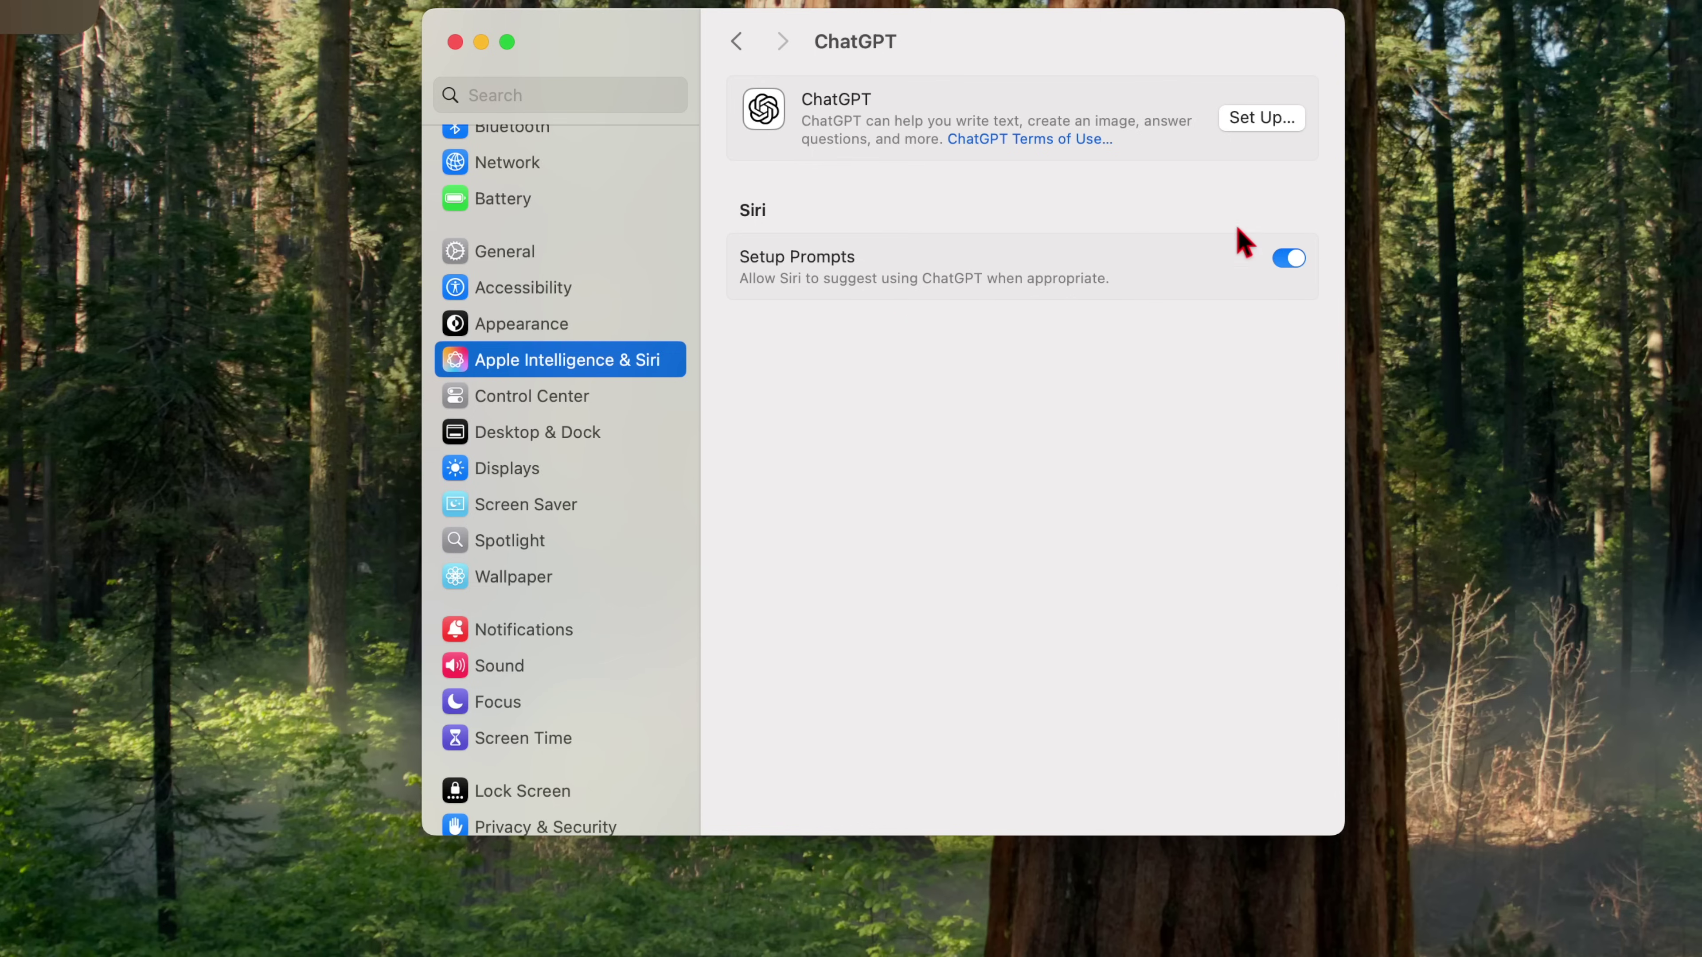
- Start ChatGPT Set Up… and continue to the Privacy and ChatGPT page
click(1259, 120)
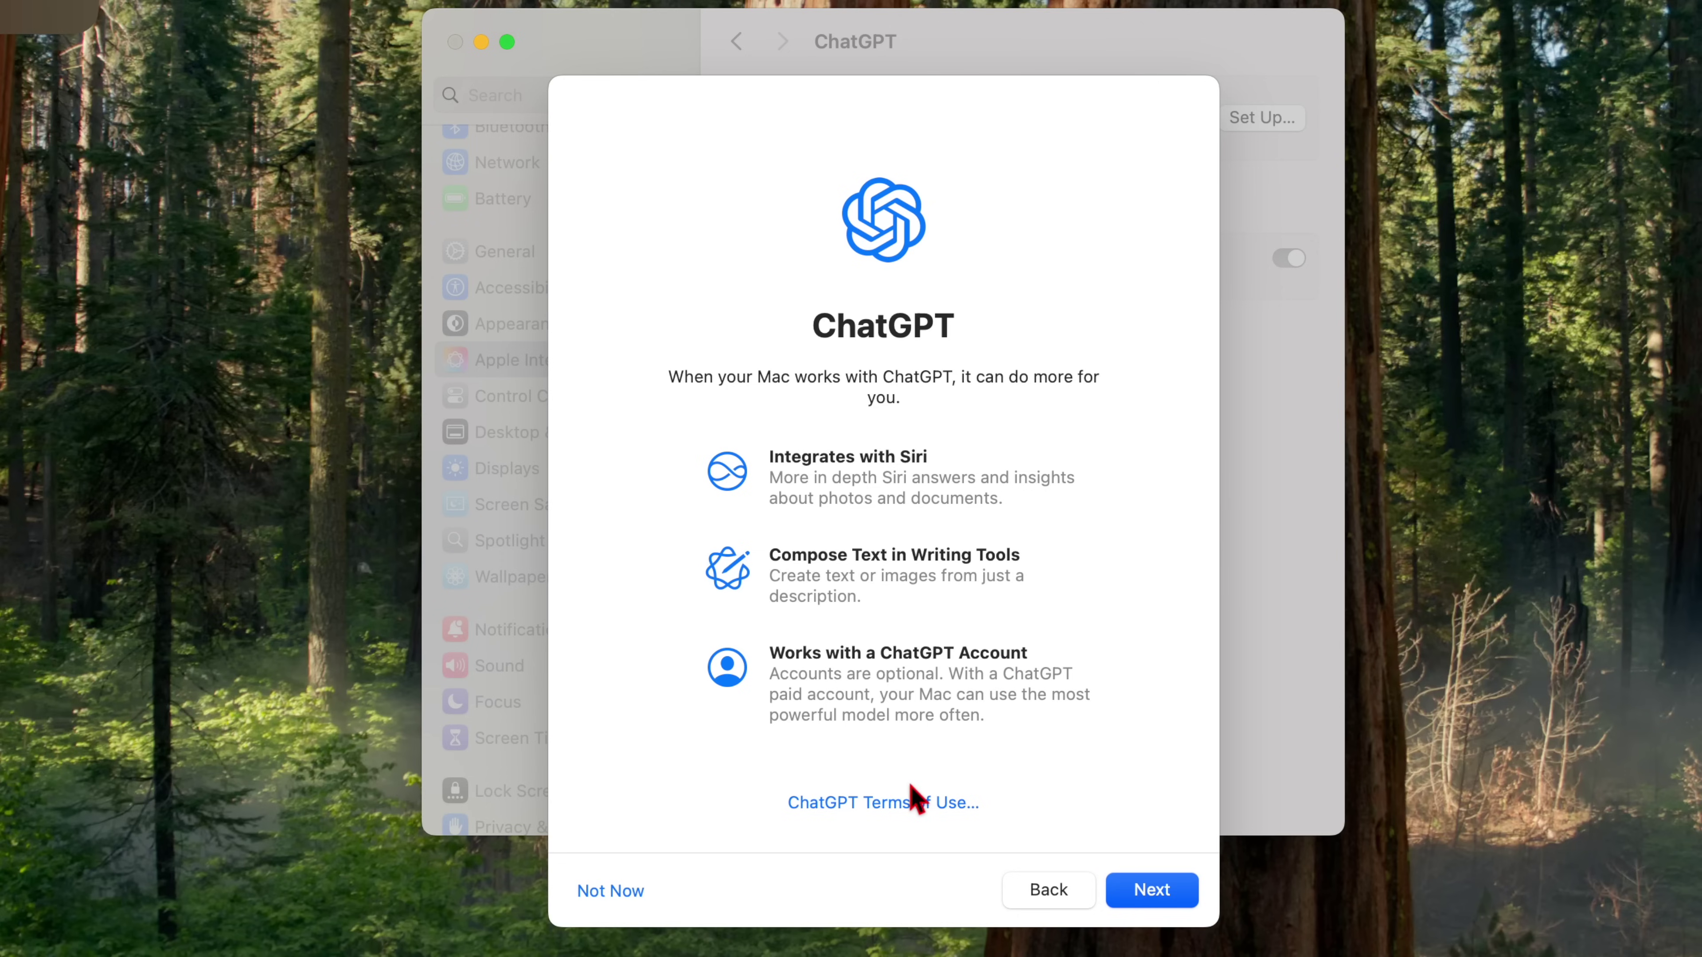
click(1167, 912)
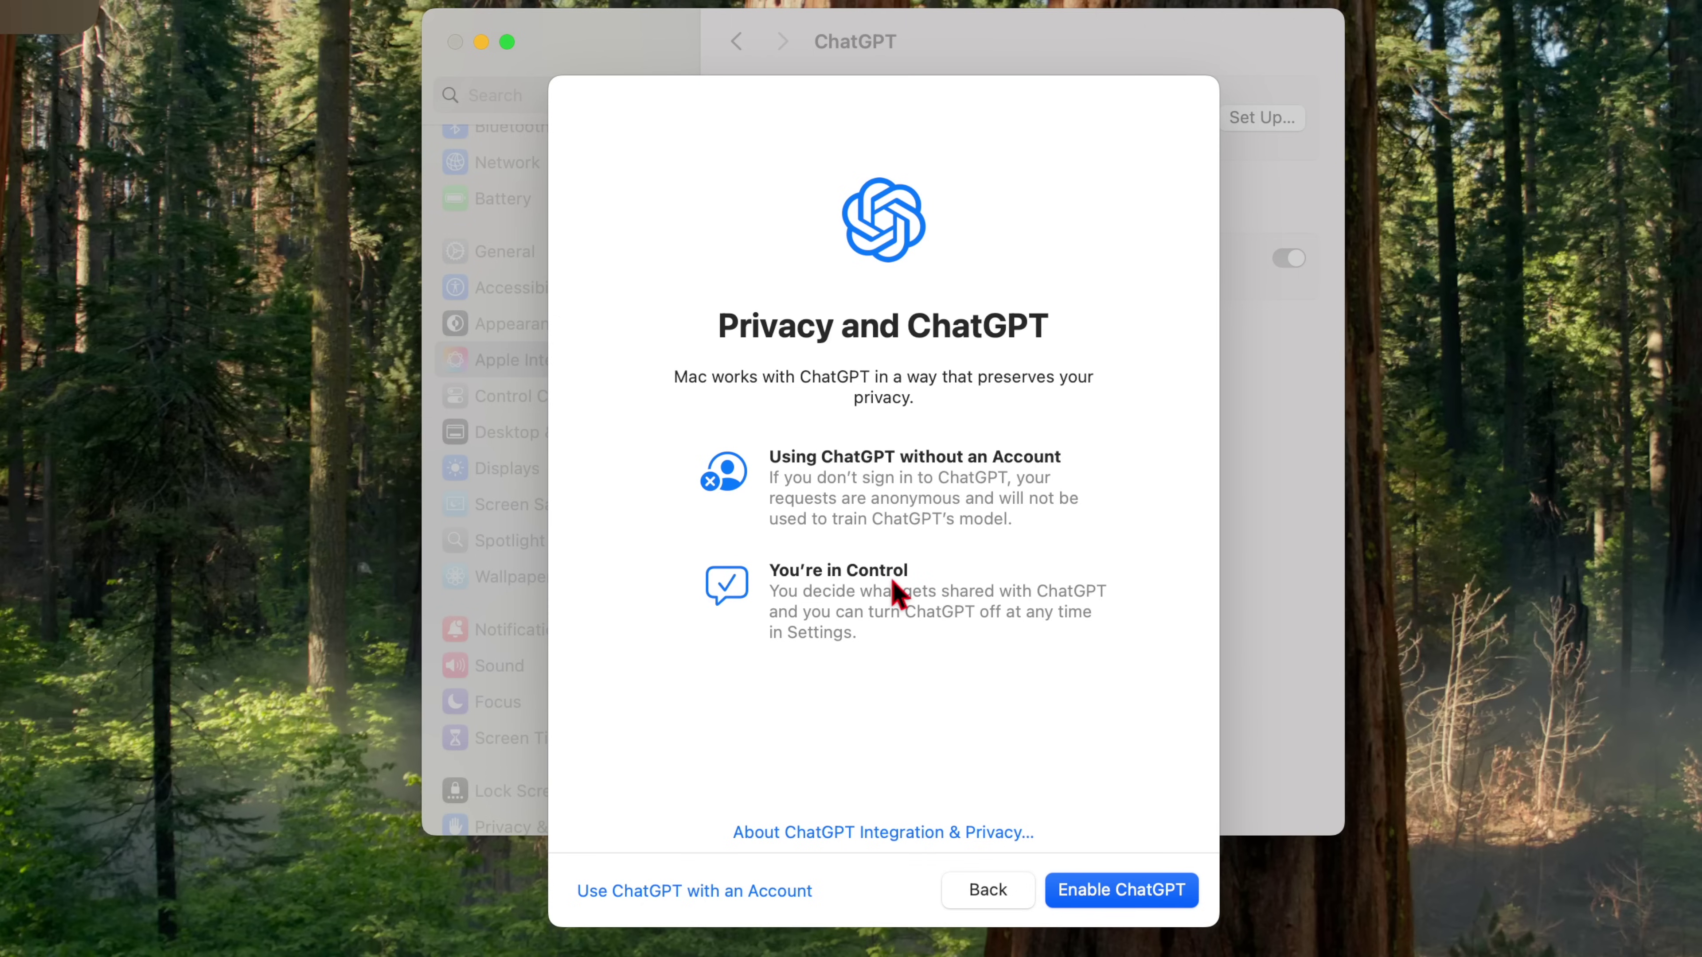
- Enable ChatGPT, then Sign In to ChatGPT Free and allow continuing to openai.com
click(1103, 891)
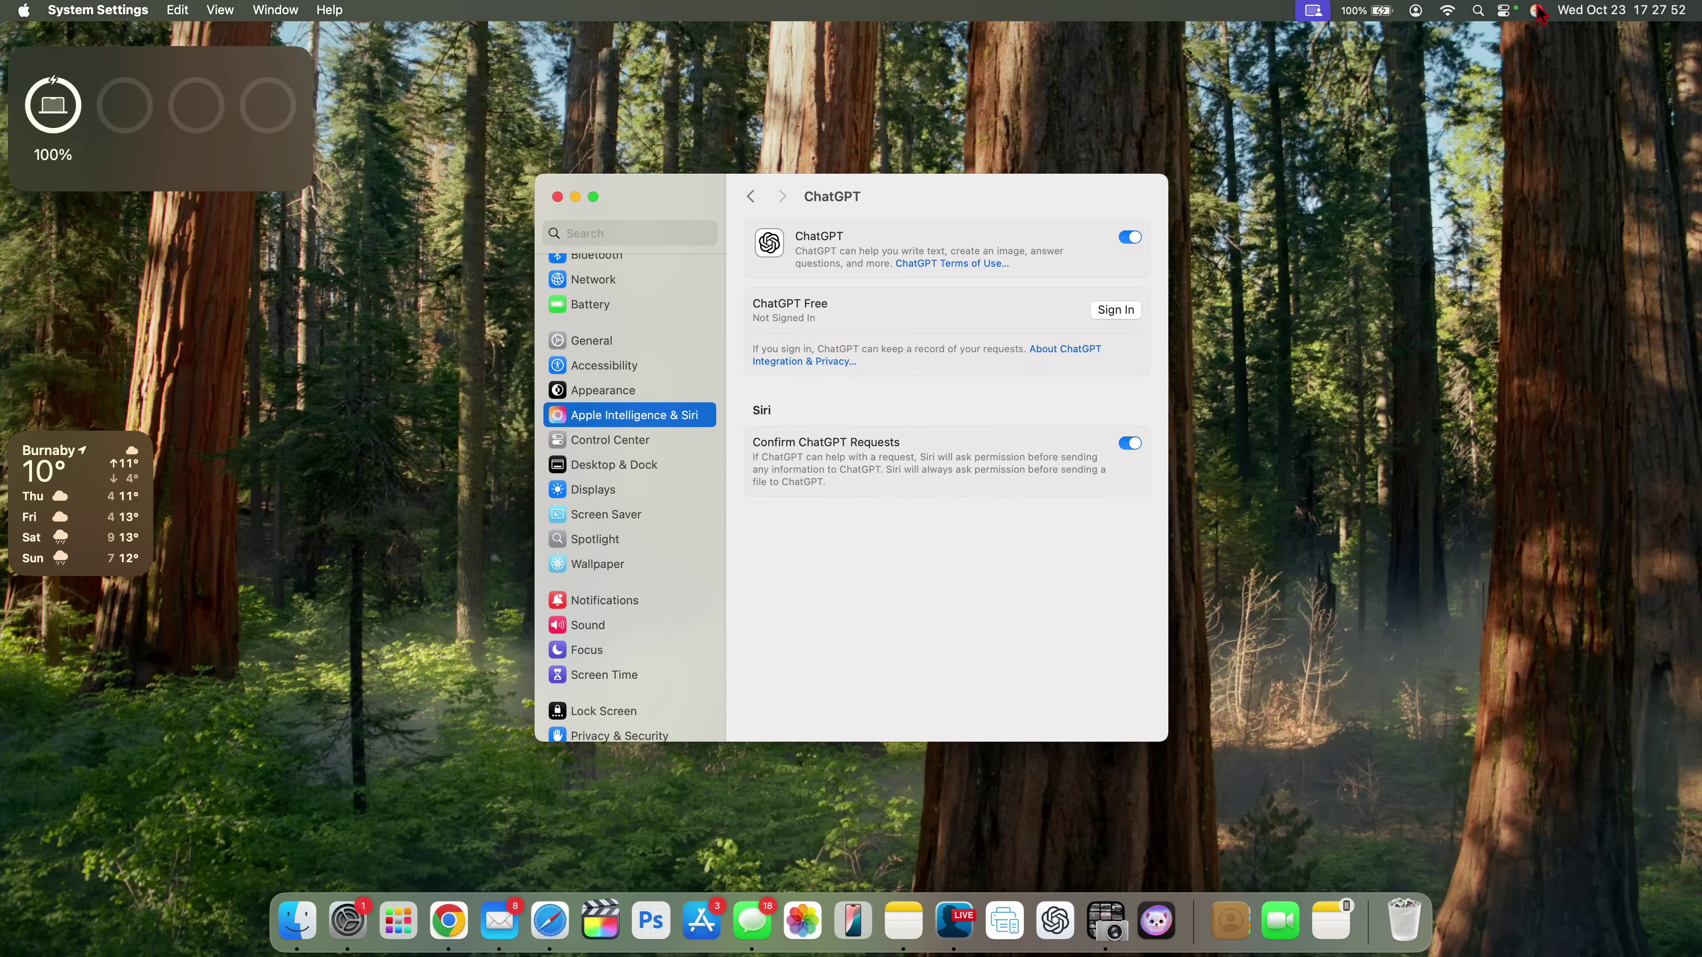
click(1539, 8)
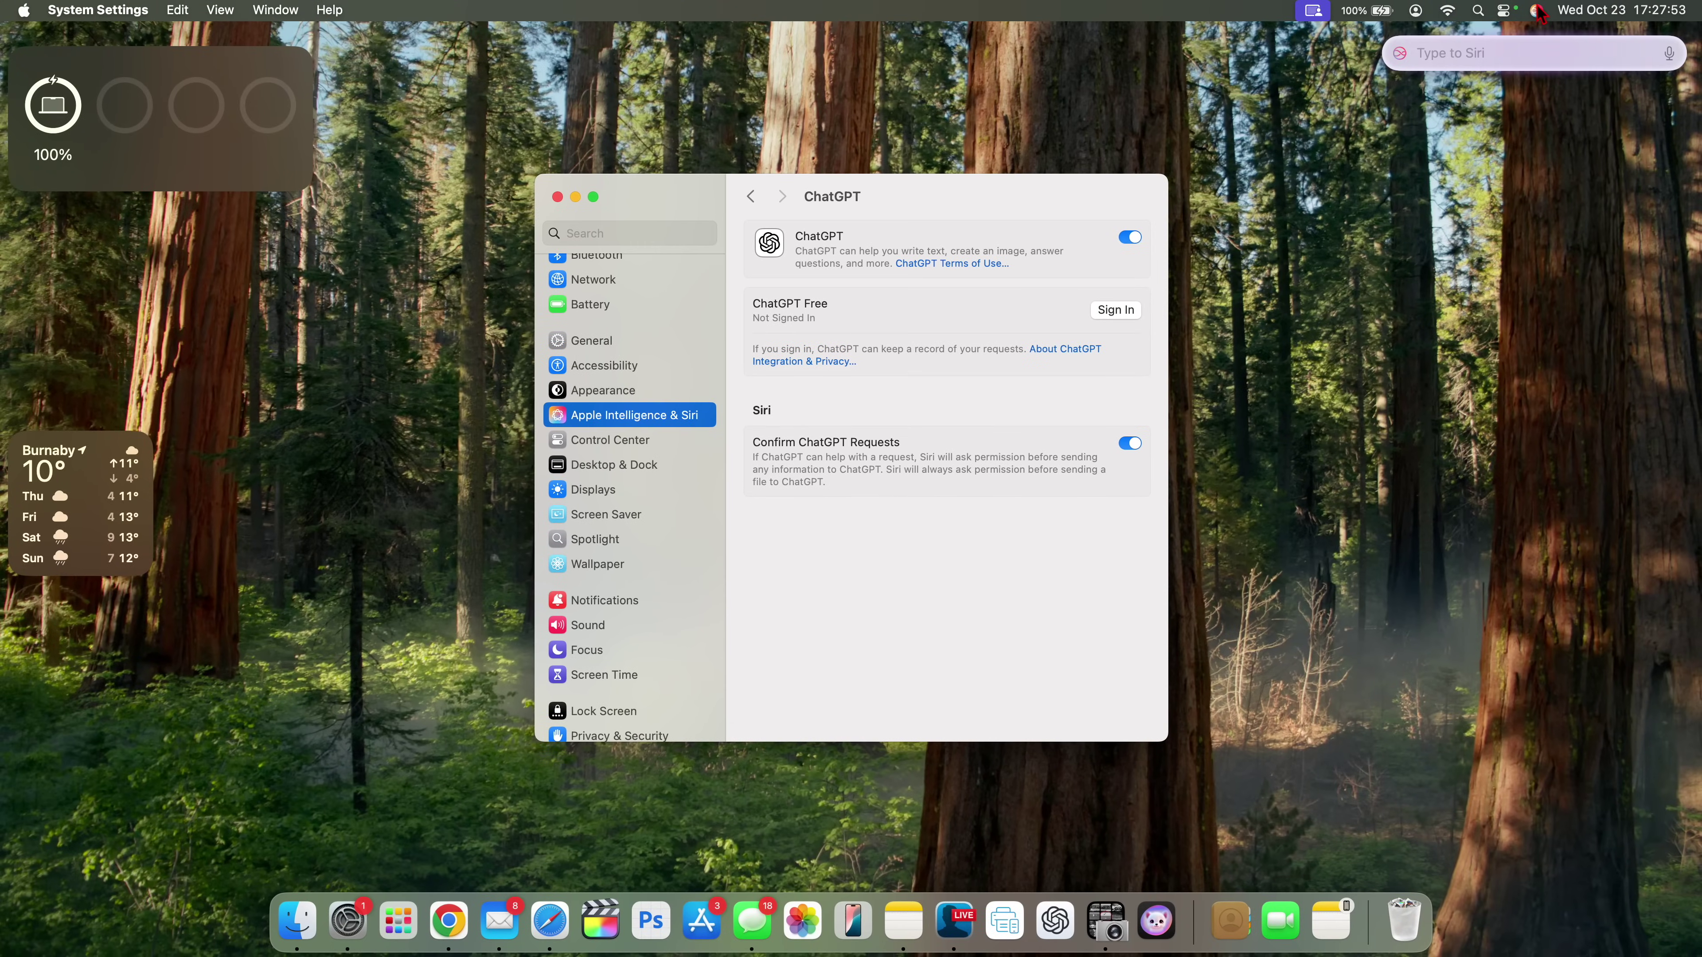
click(1538, 10)
click(1538, 9)
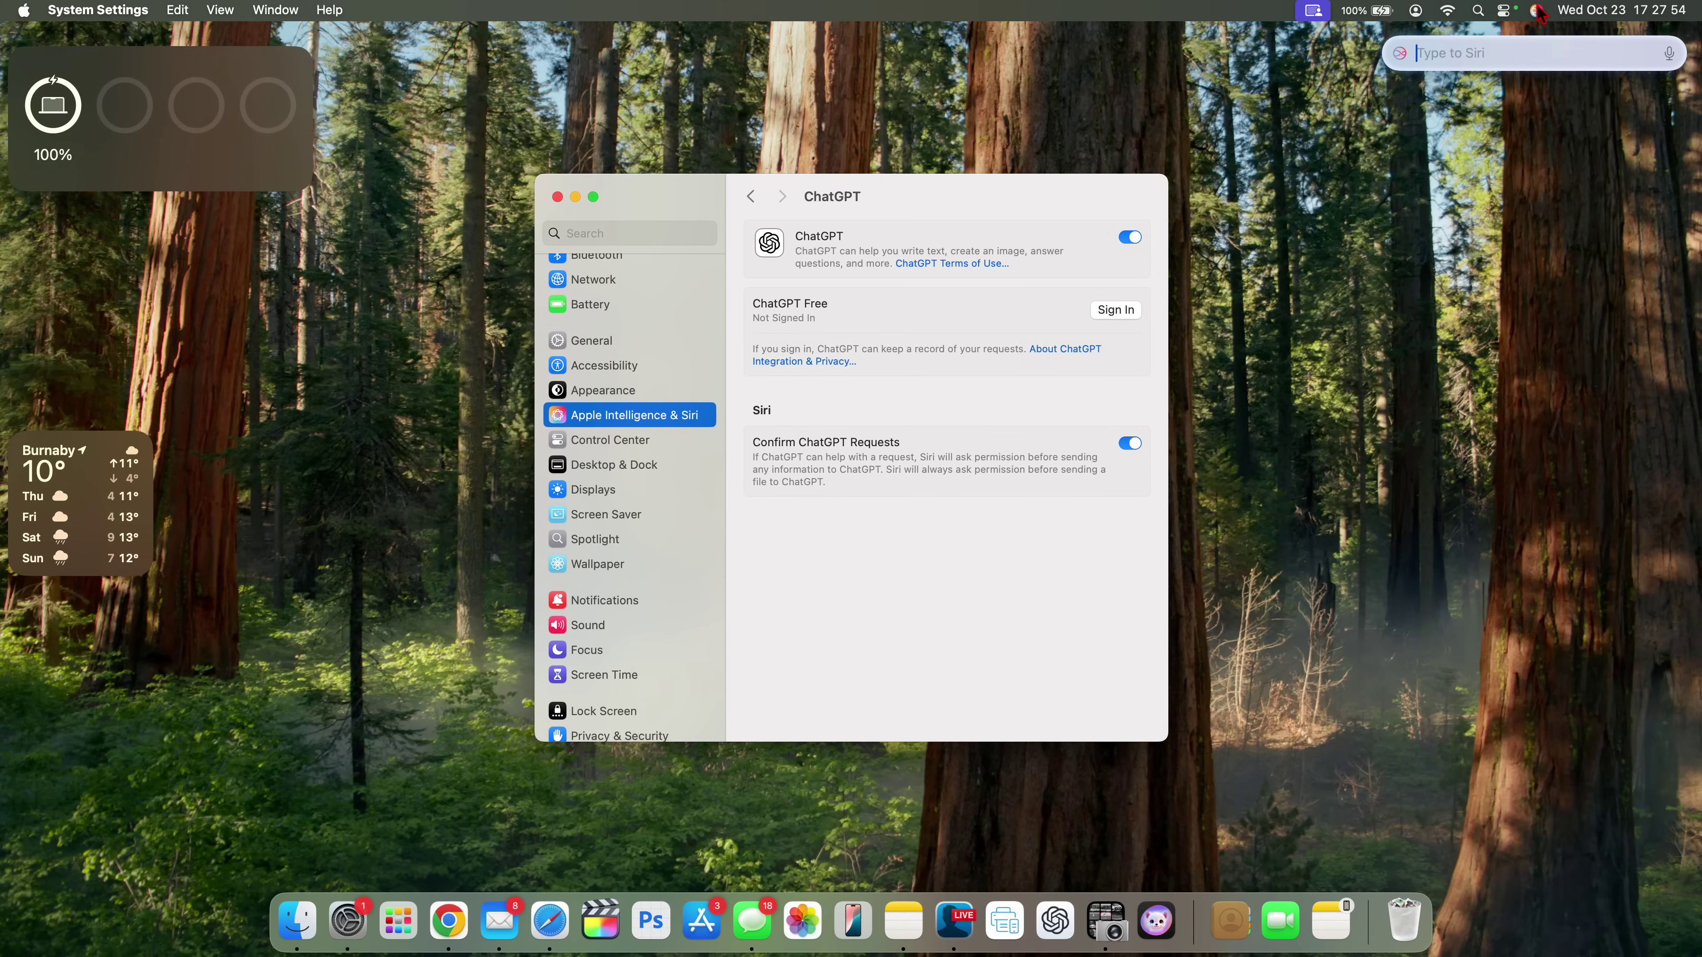
click(950, 201)
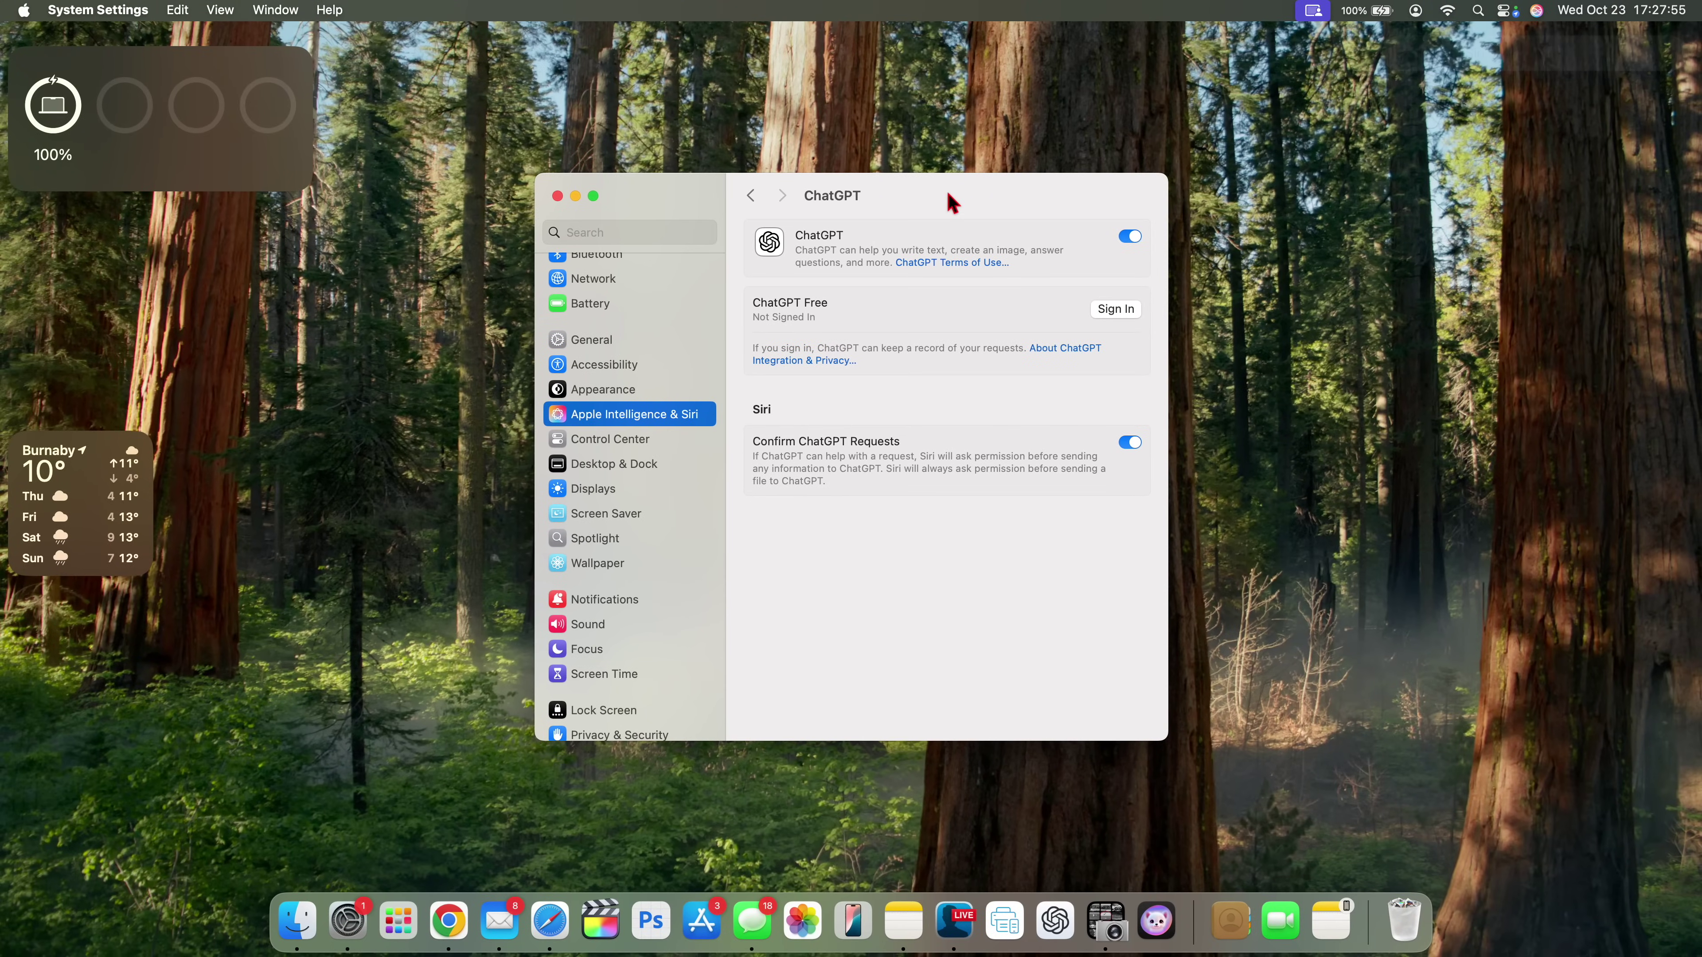
click(1112, 309)
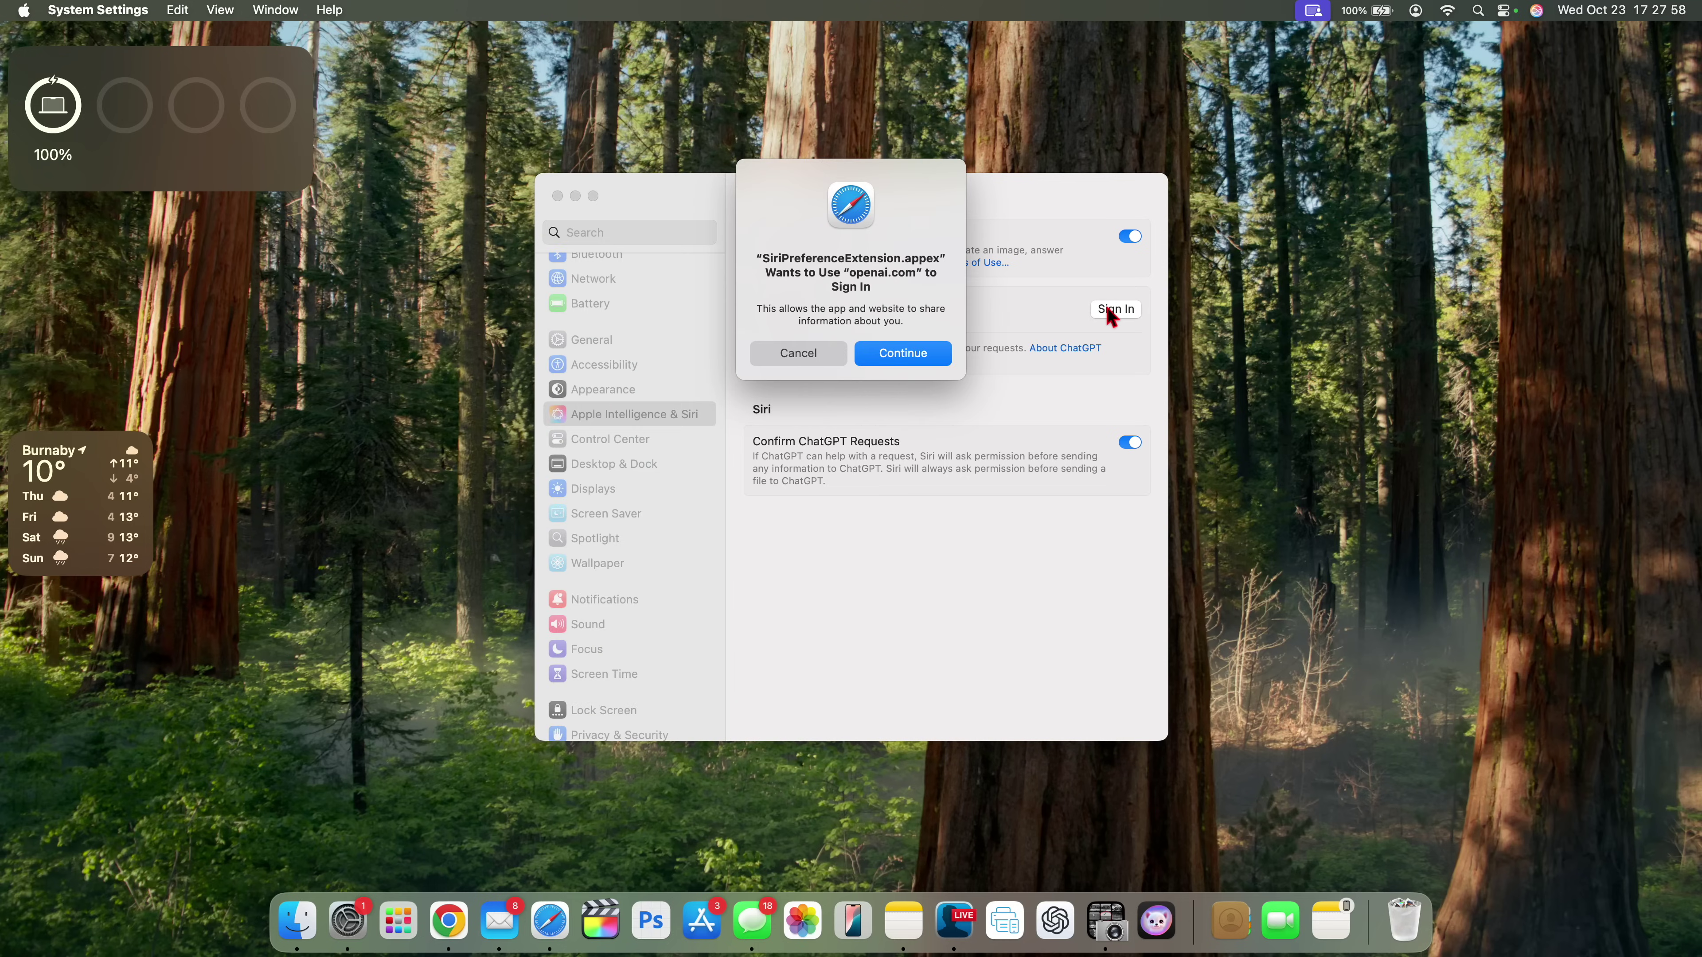
click(915, 353)
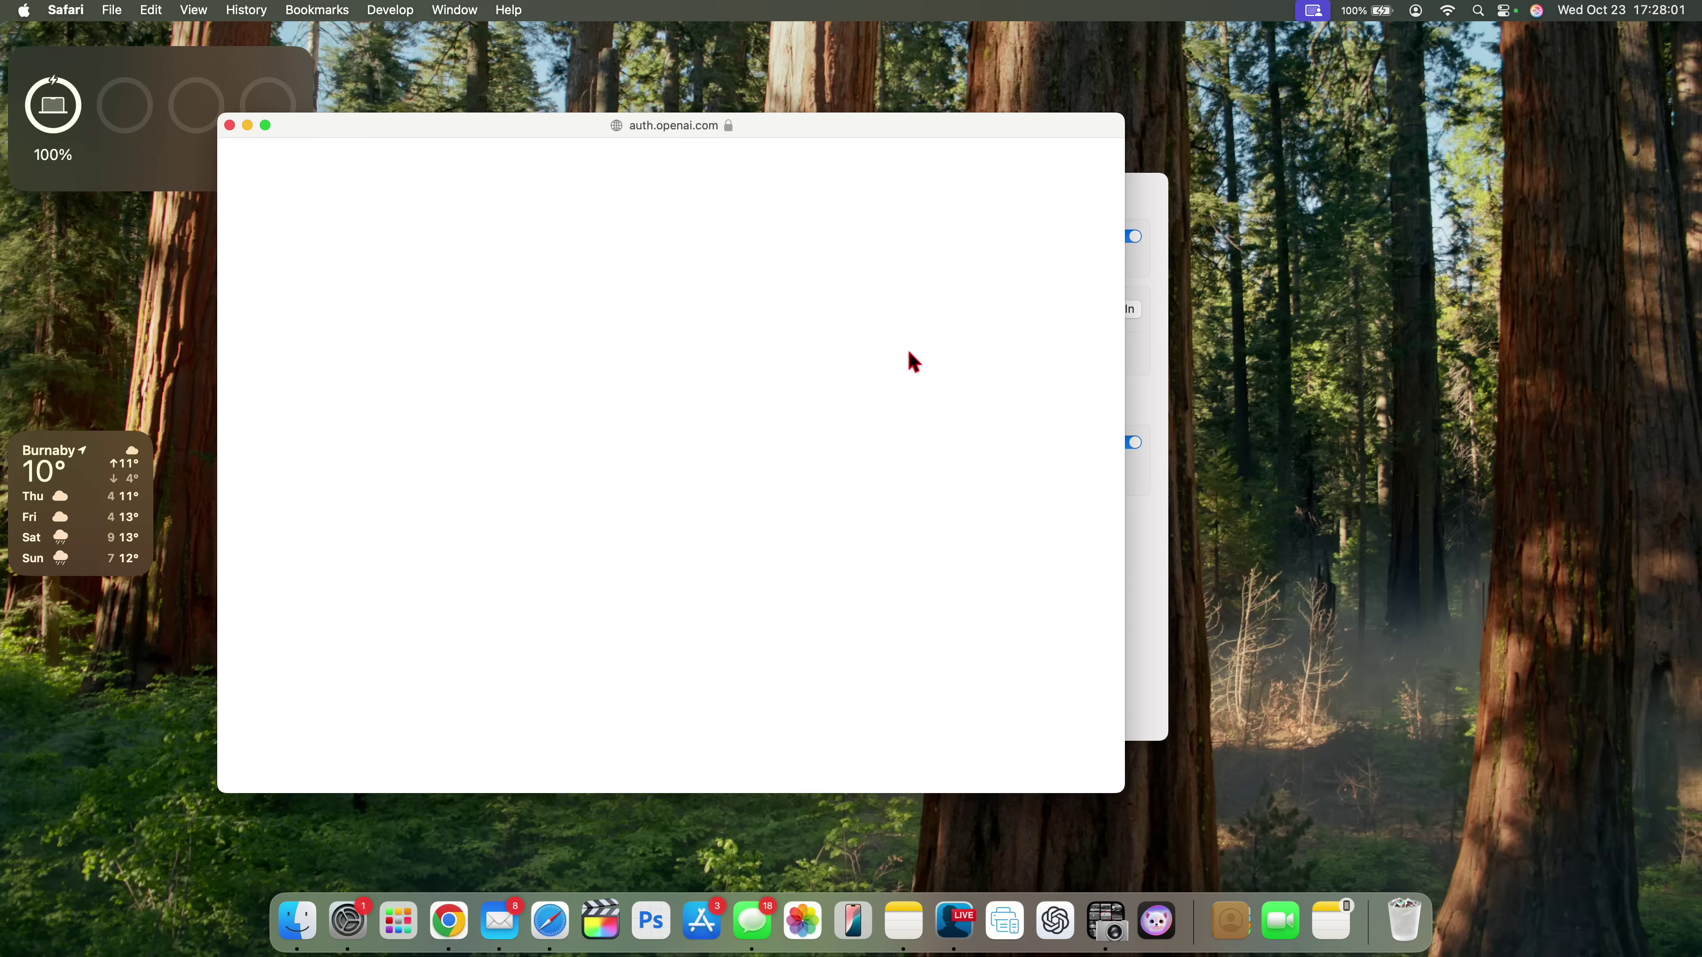
- Close the blank auth.openai.com sign-in window in Safari
click(820, 379)
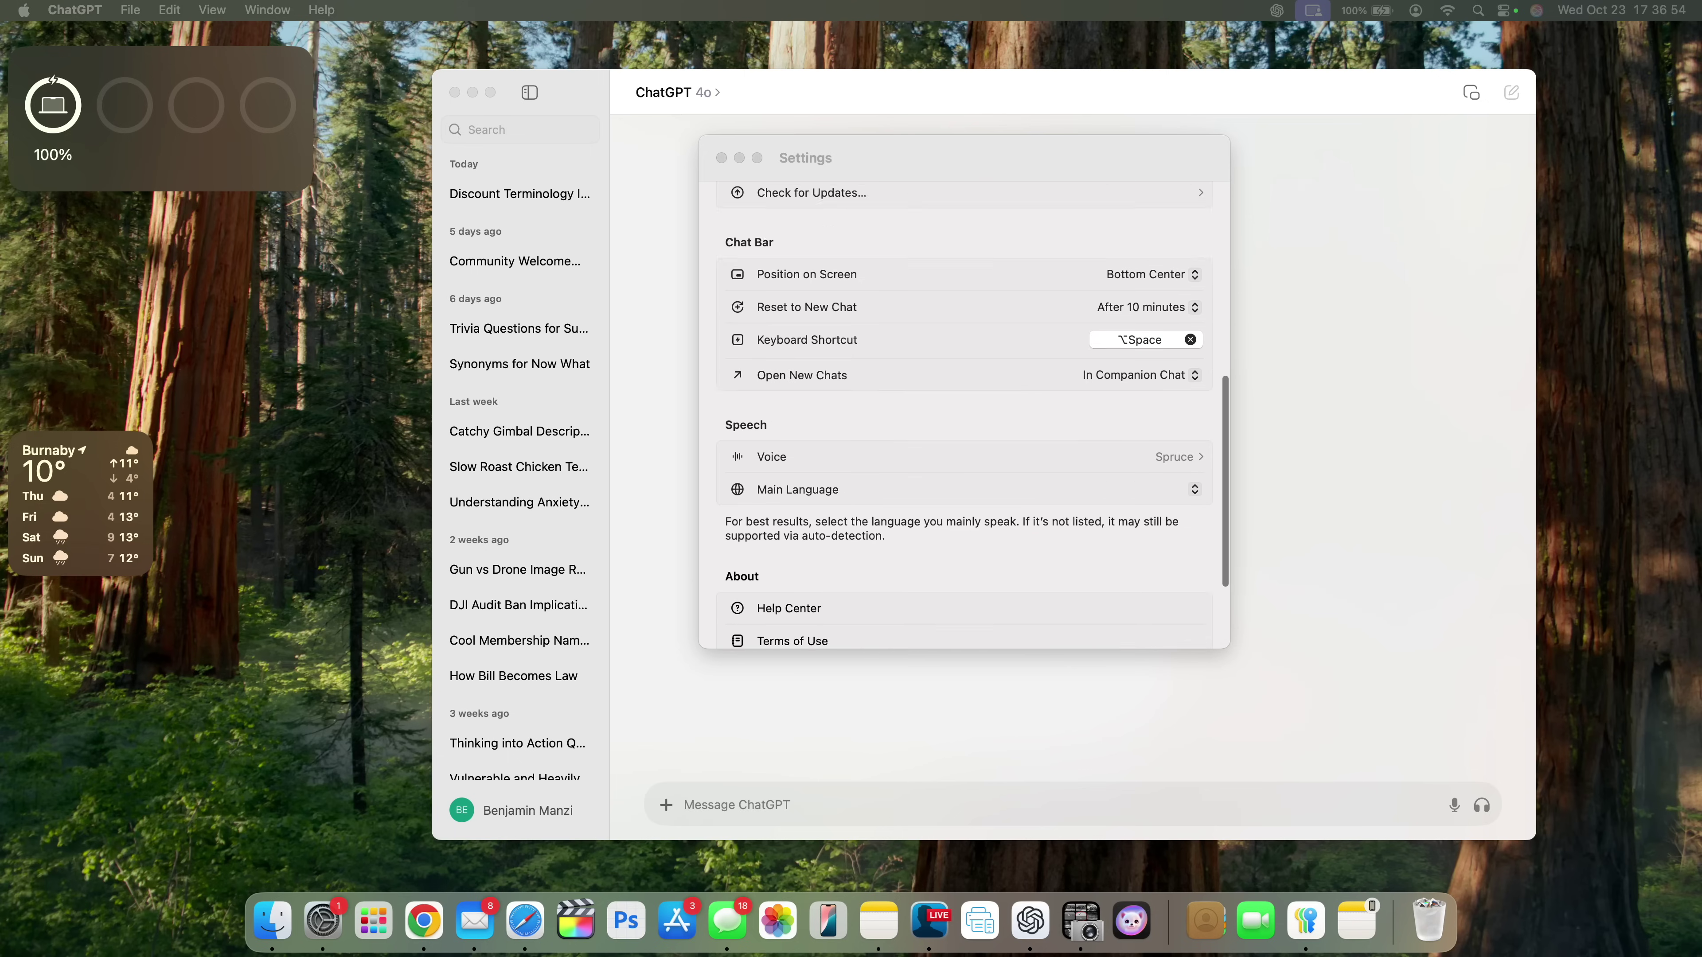
scroll(964, 402, down, 5)
scroll(963, 402, up, 10)
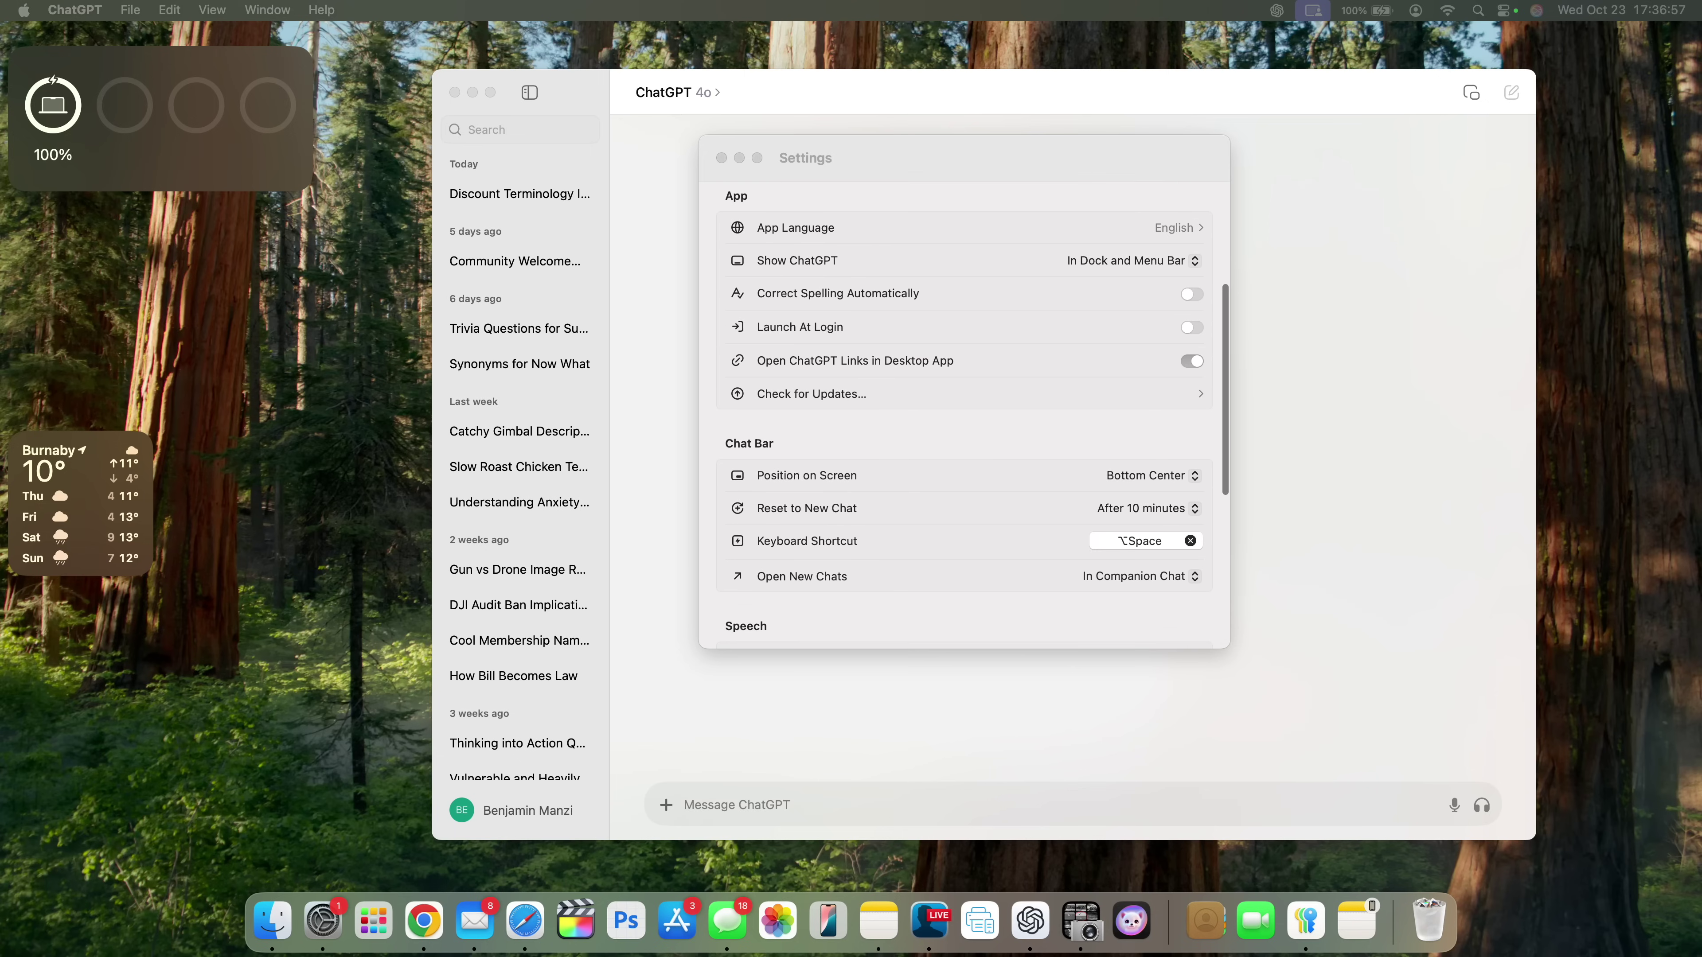
- Check for updates to bring the ChatGPT app from 1.2024.282 to 1.2024.289
scroll(963, 403, down, 5)
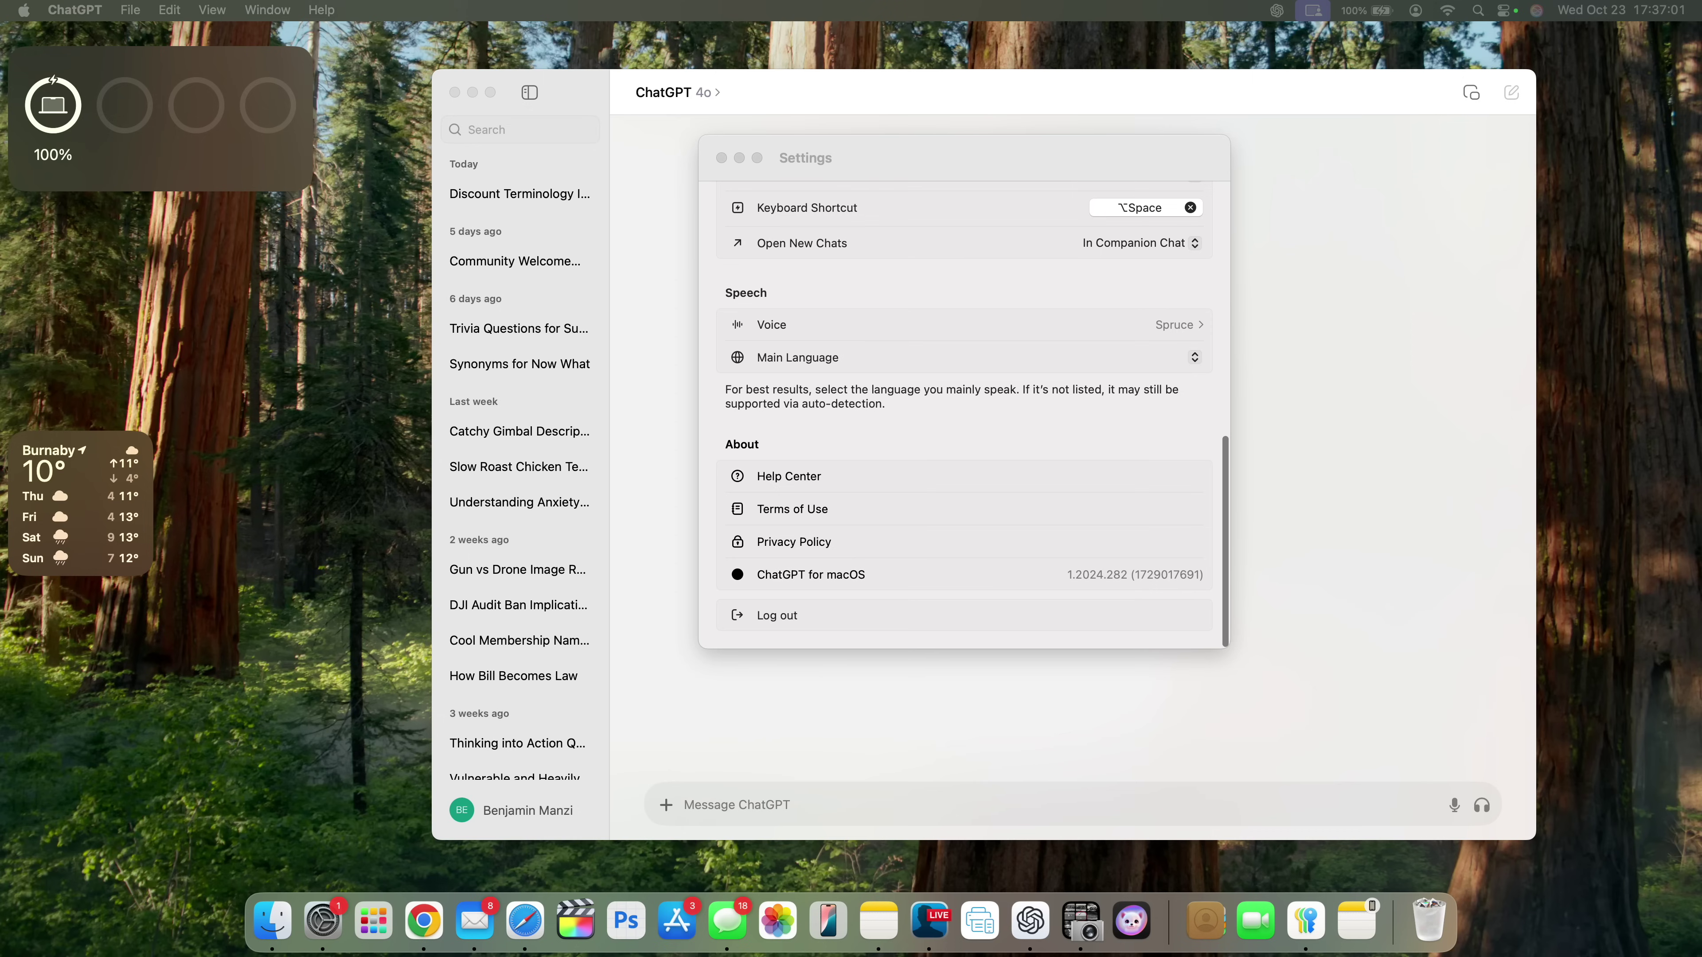
scroll(964, 402, up, 5)
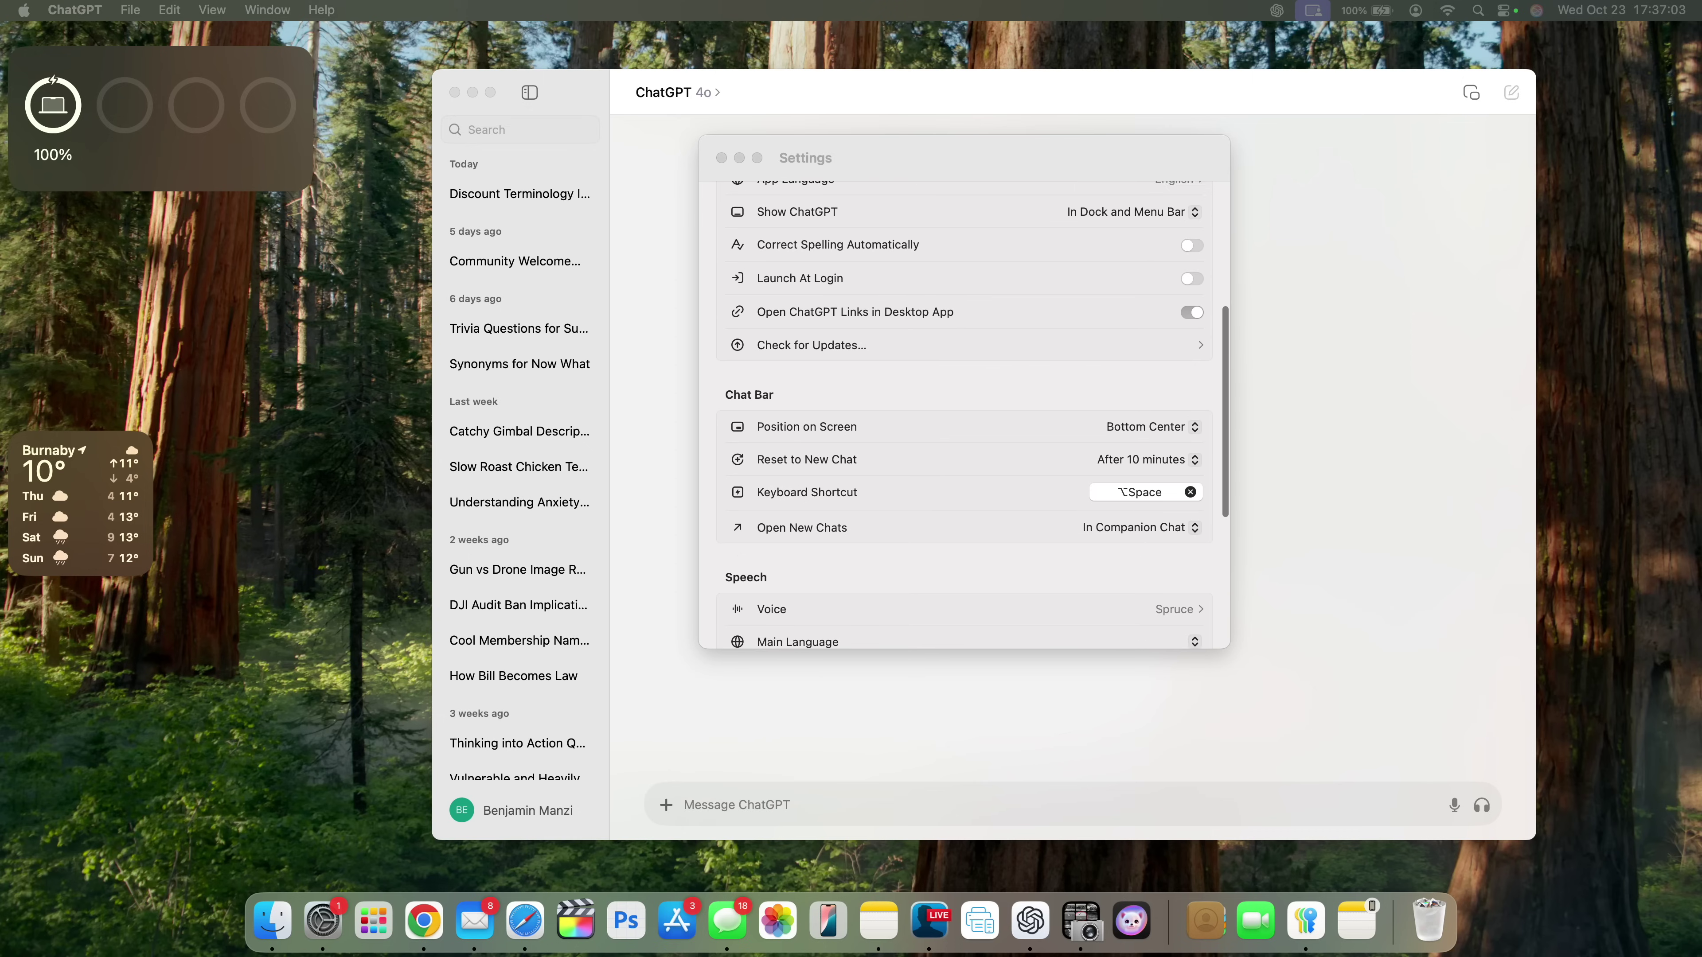
click(911, 409)
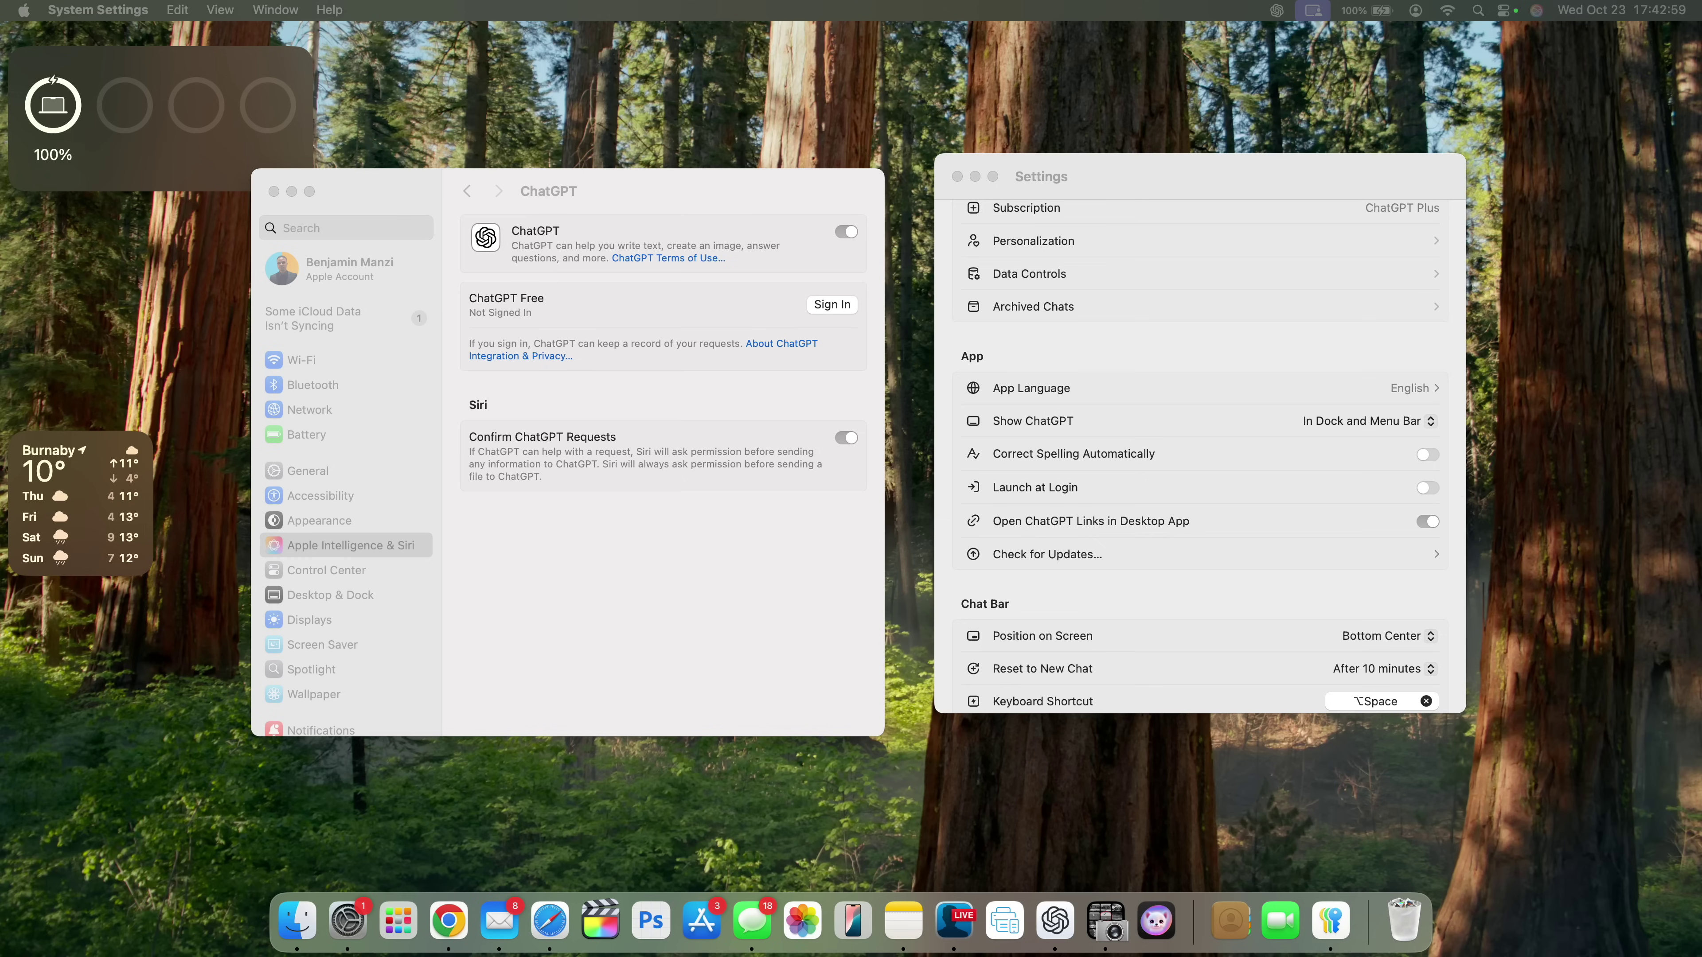
scroll(1199, 456, down, 5)
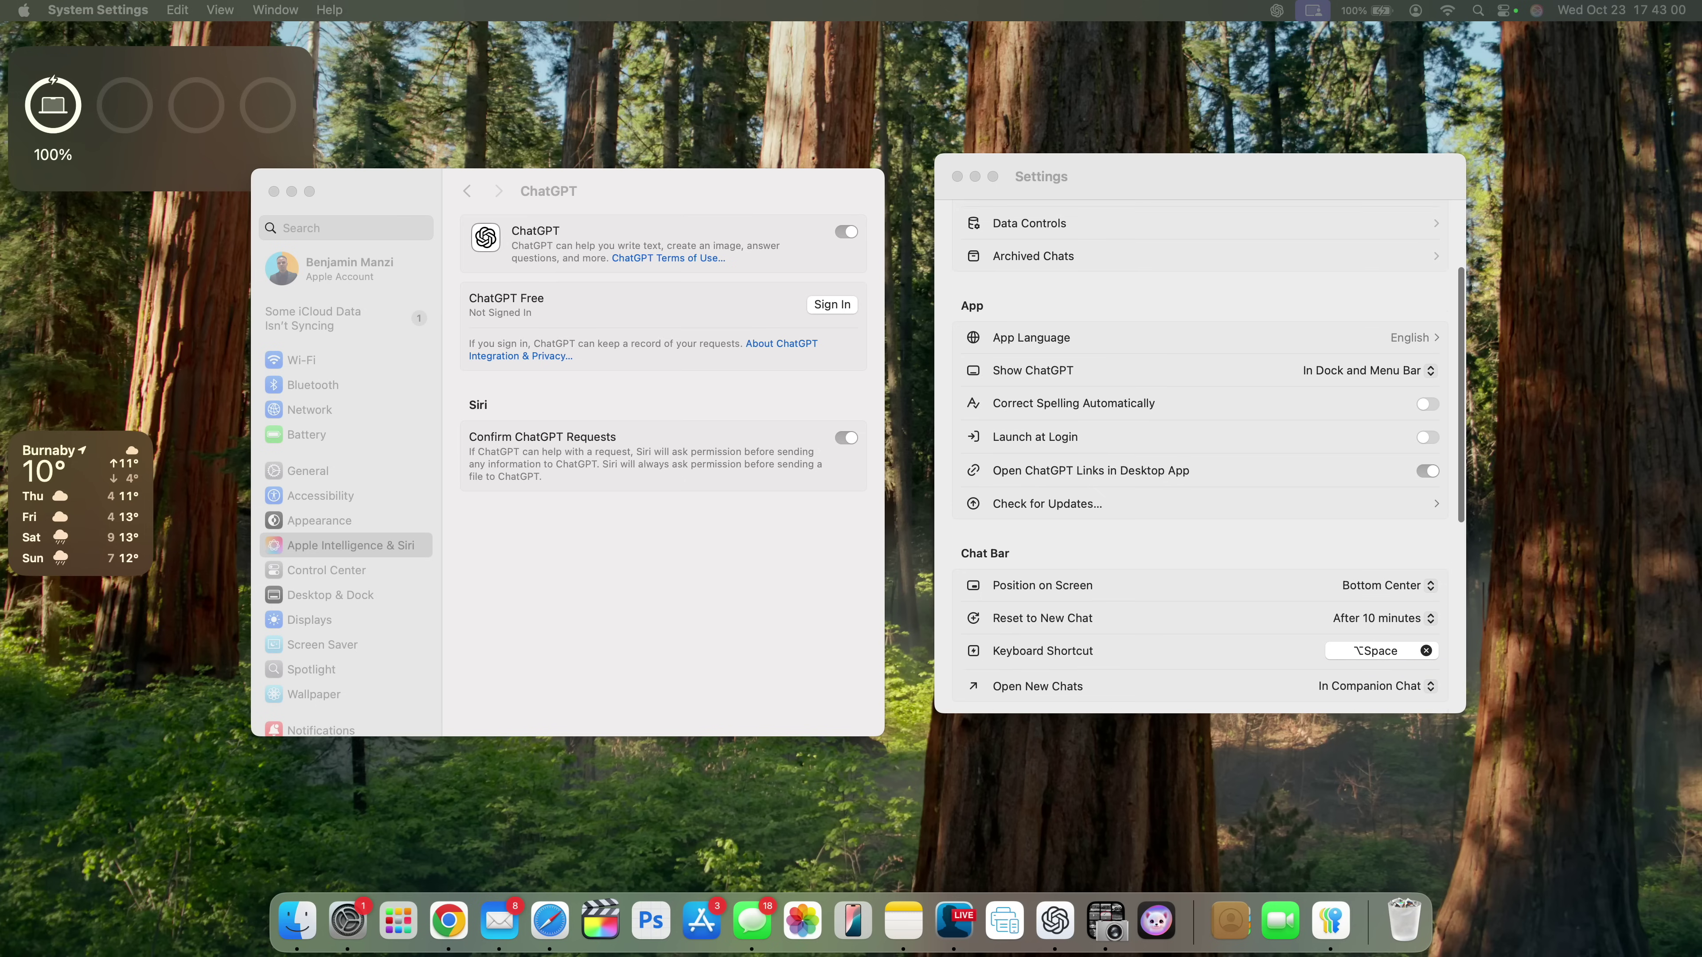
scroll(1199, 456, down, 5)
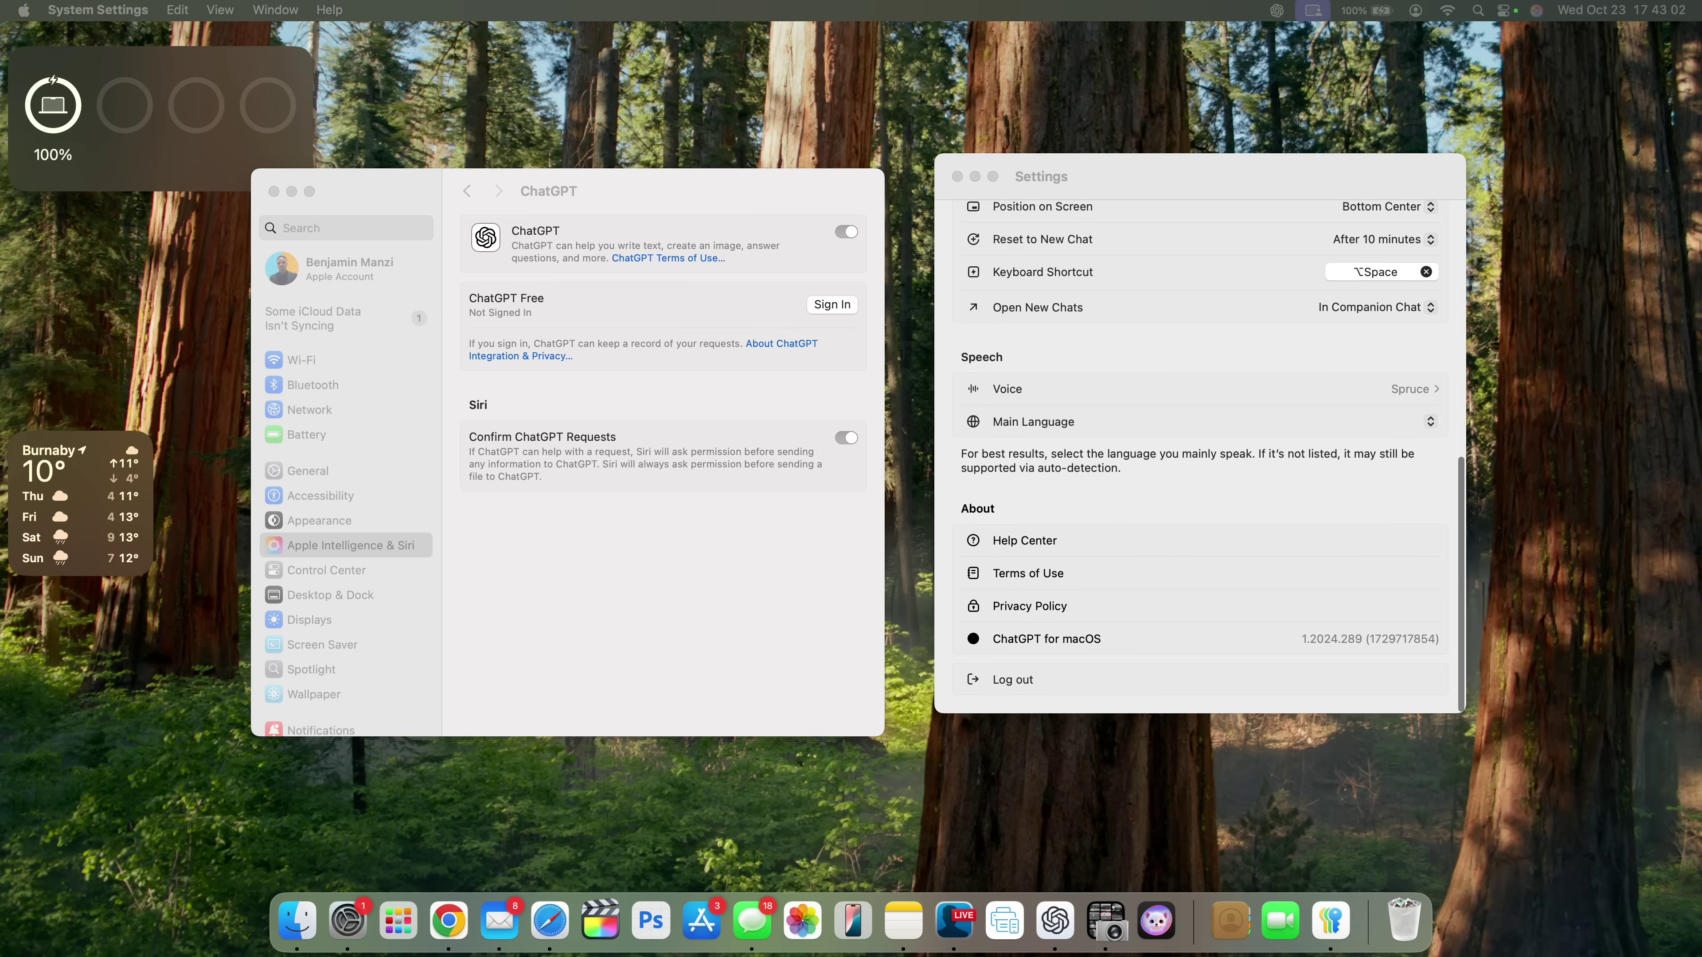
click(723, 618)
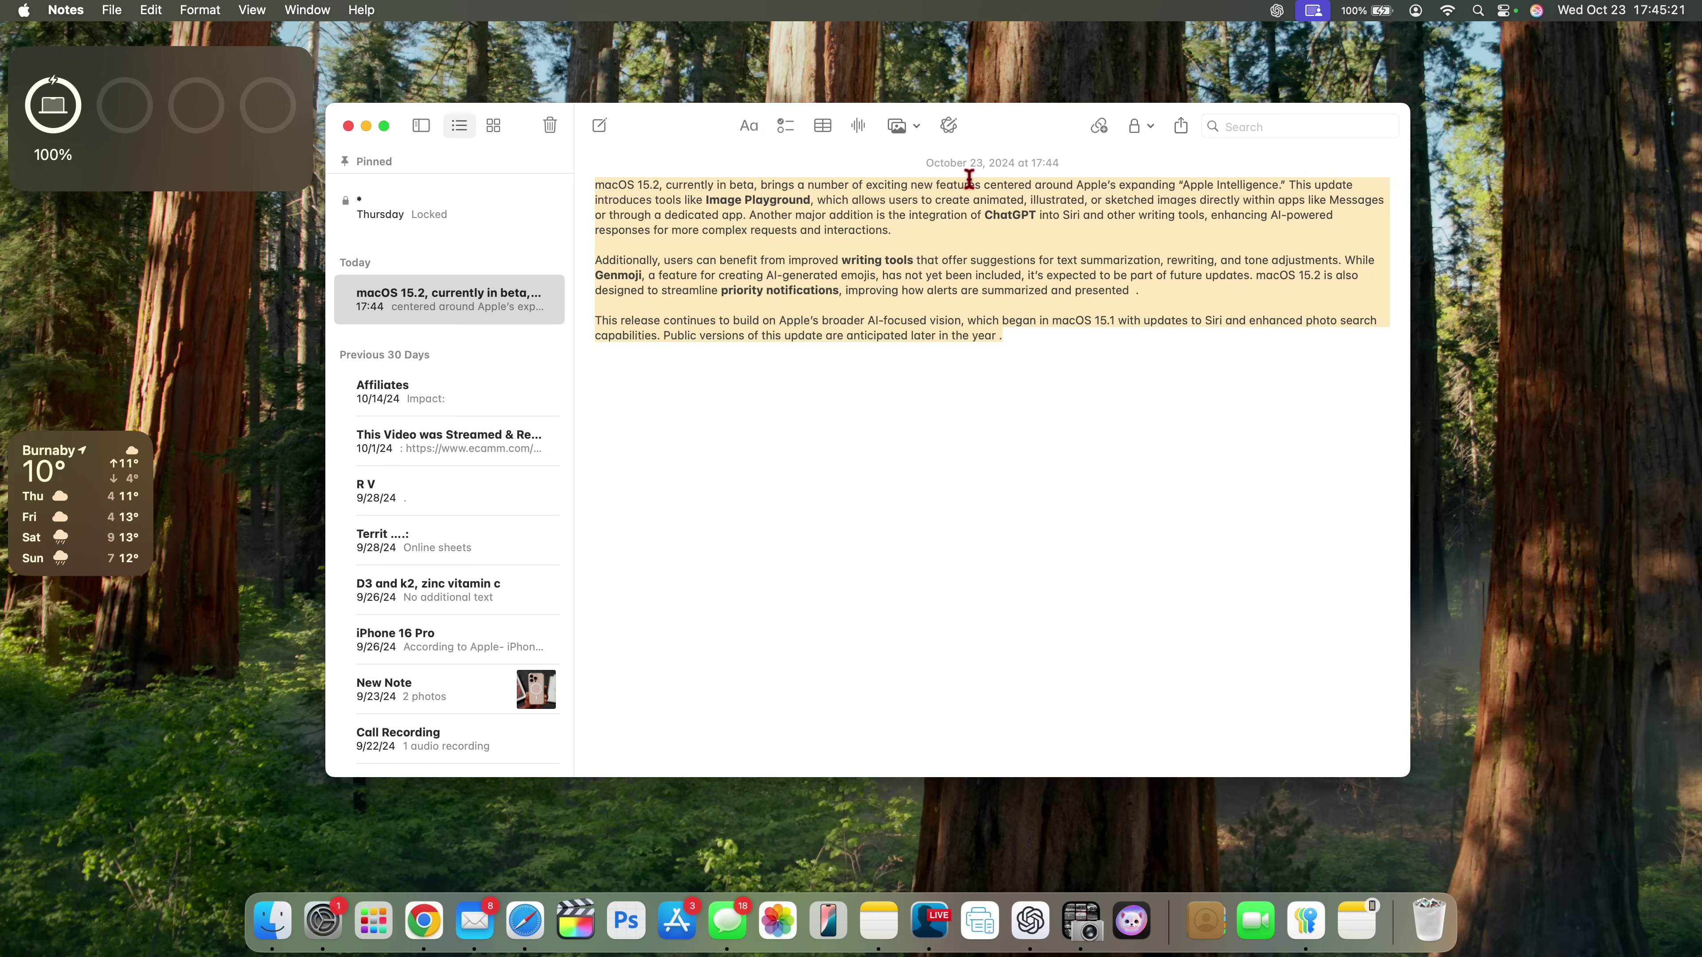
- Choose Writing Tools > Compose from the macOS 15.2 note text's context menu
click(948, 128)
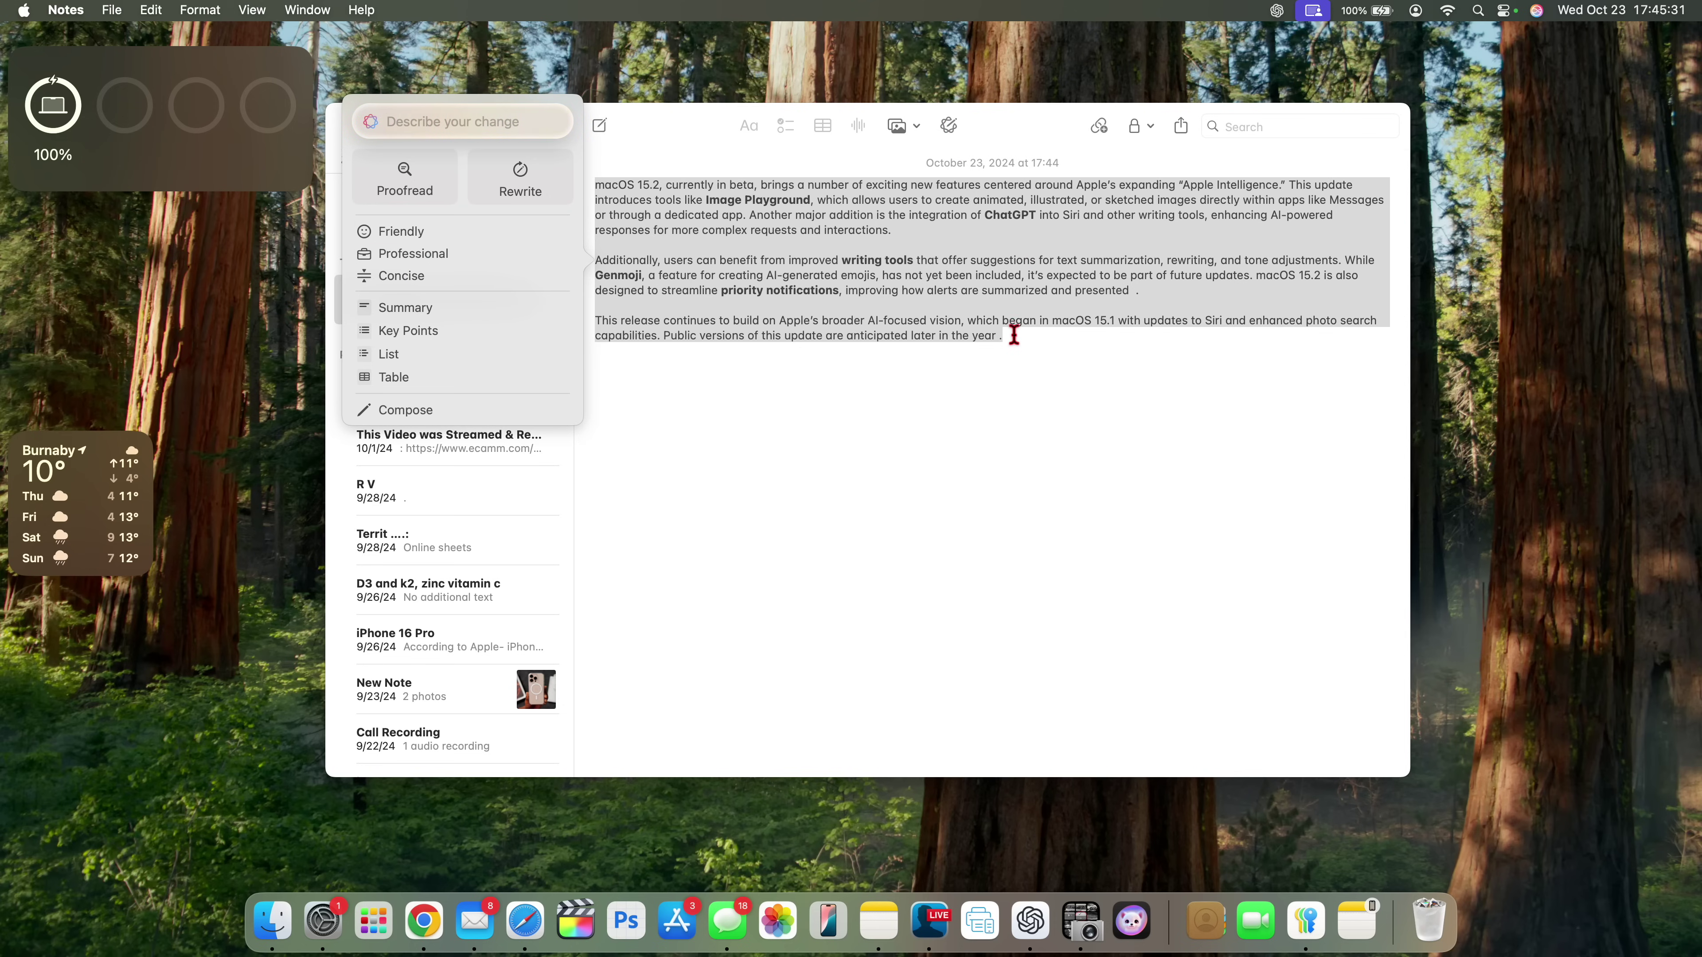
key(Escape)
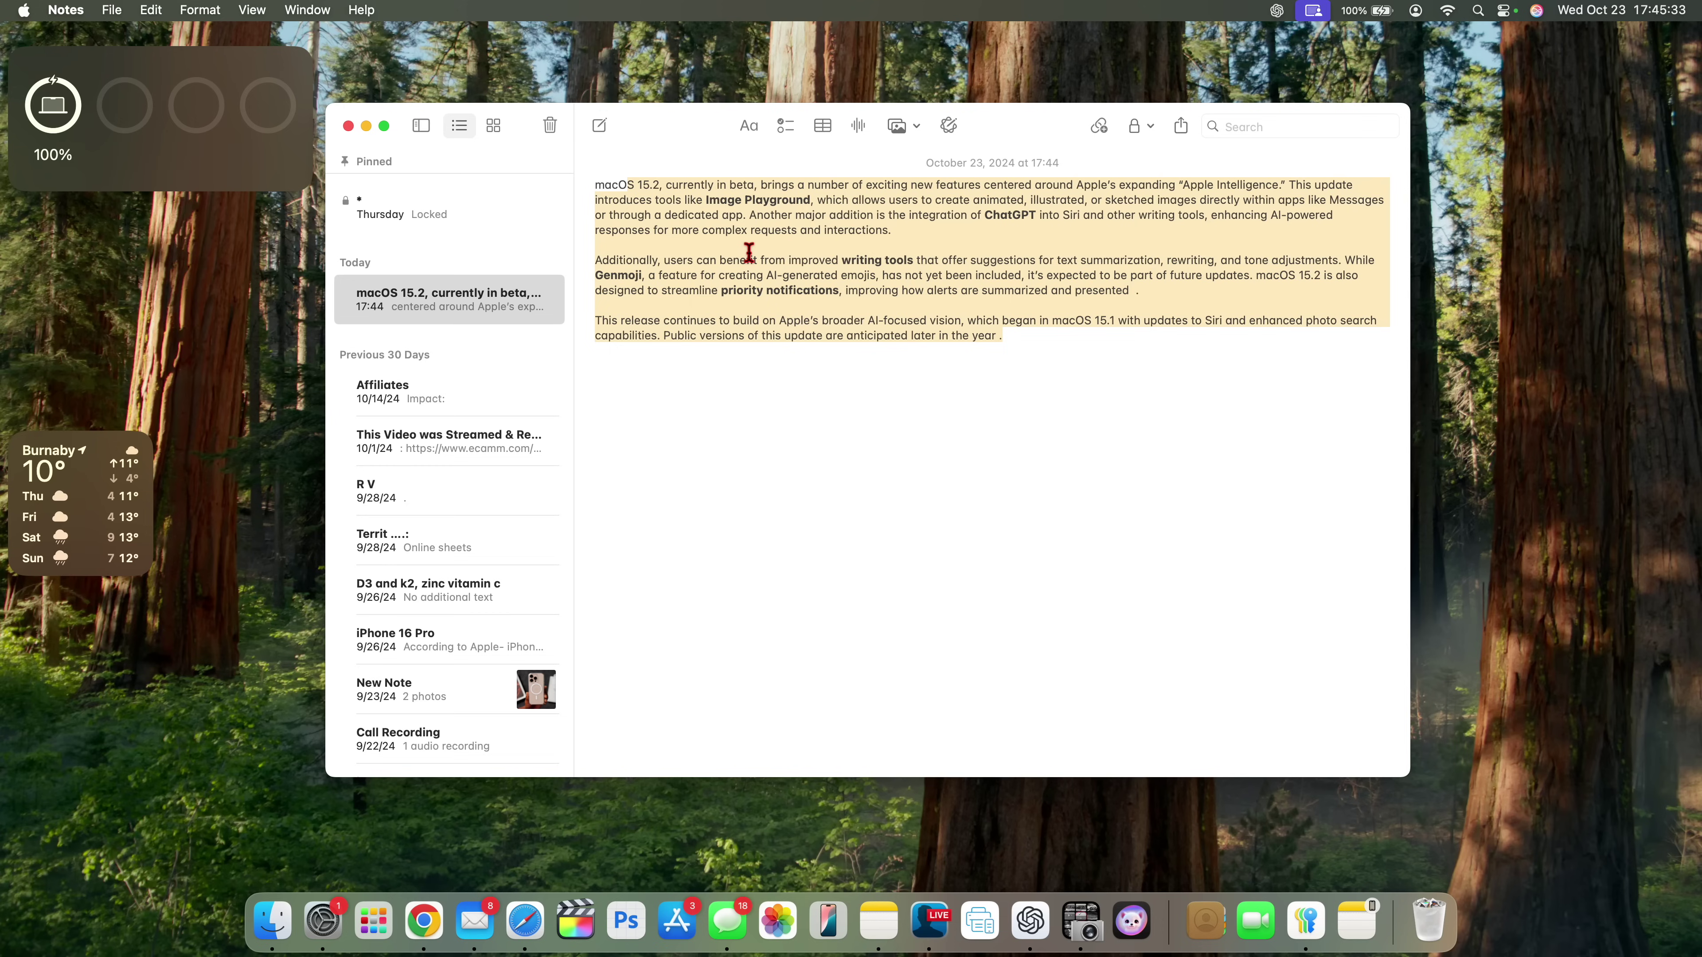
right_click(748, 252)
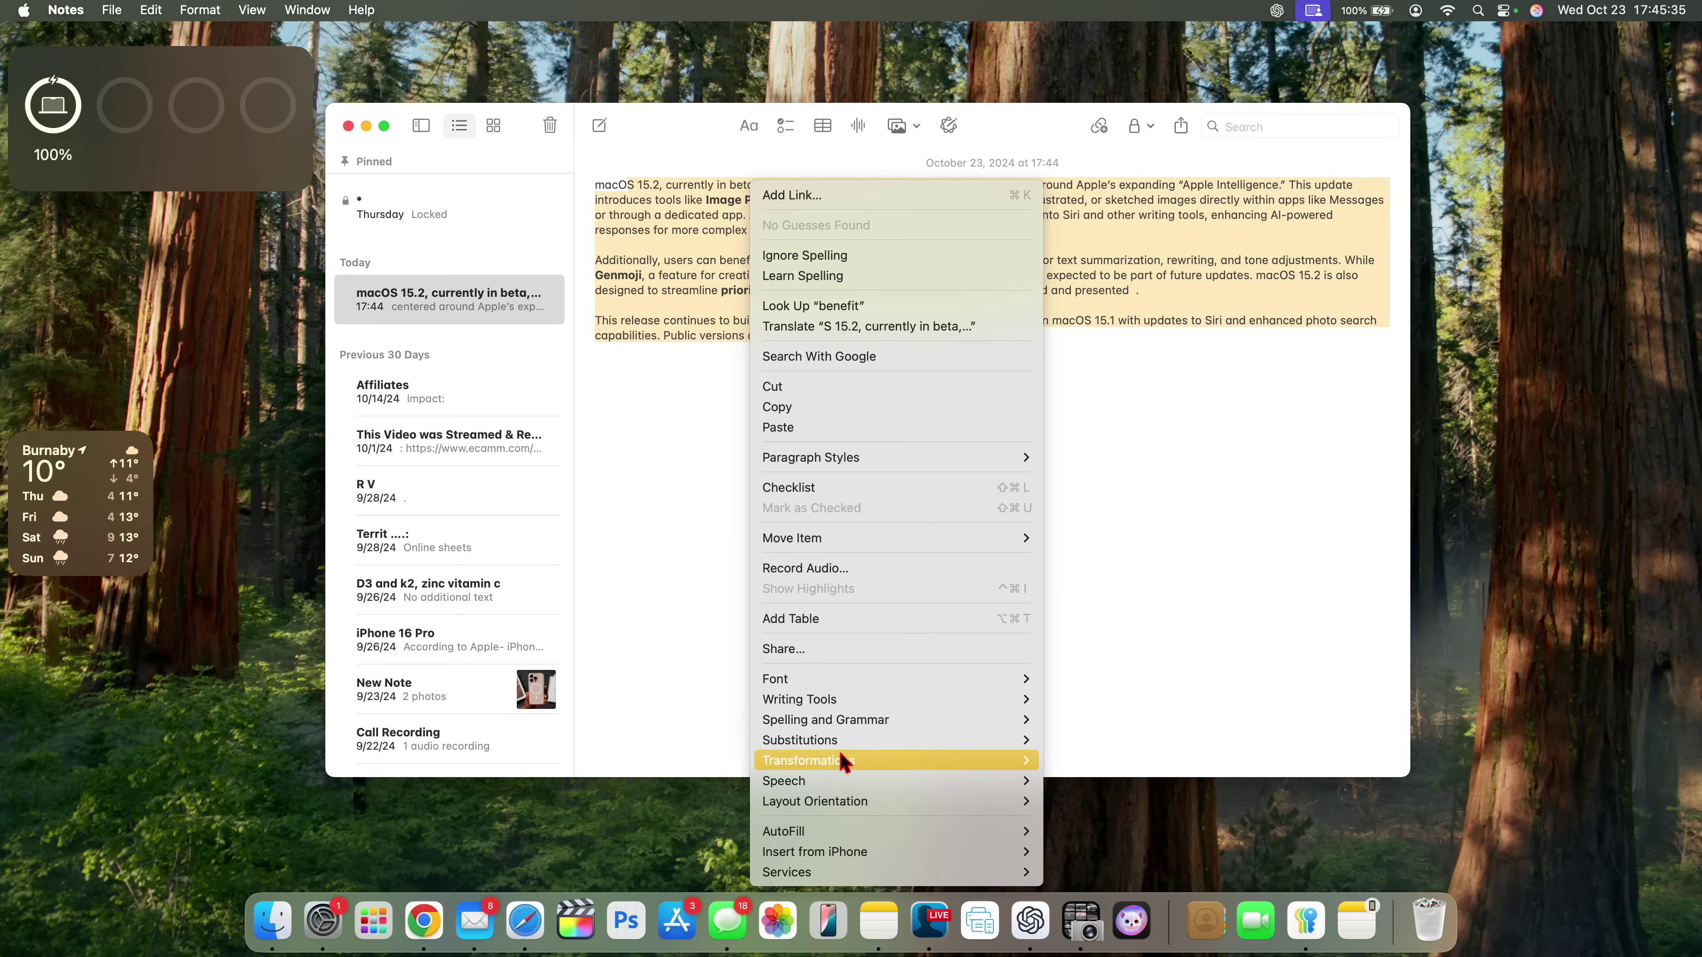
mouse_move(891, 701)
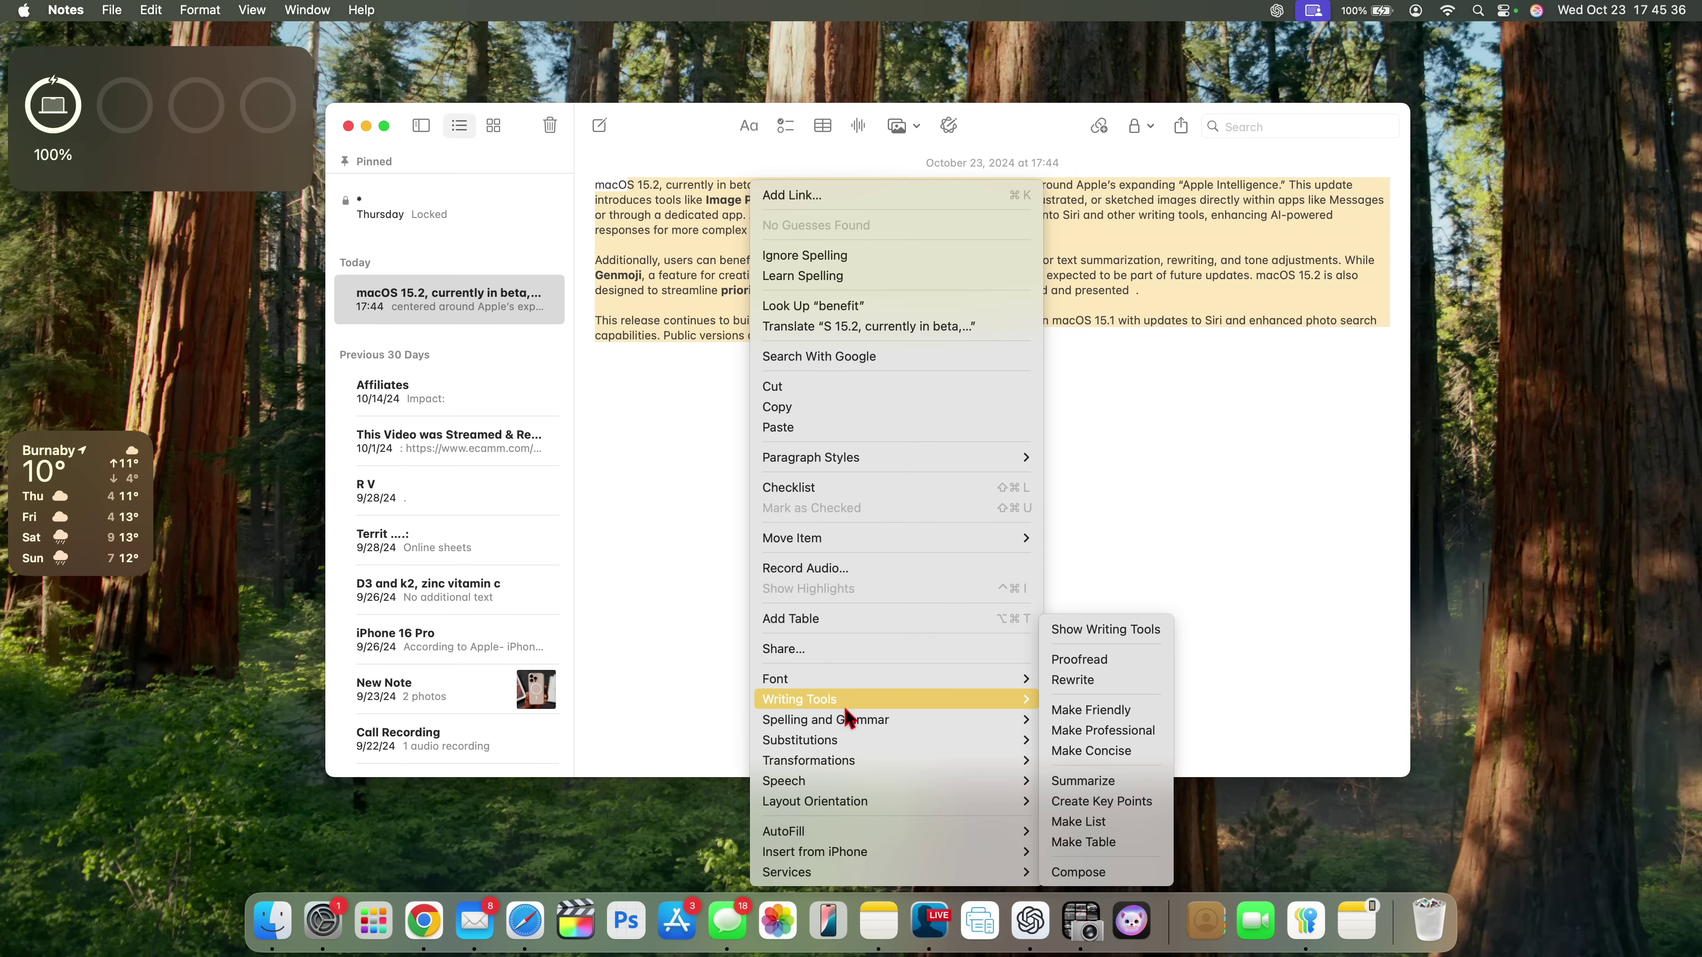
click(1102, 870)
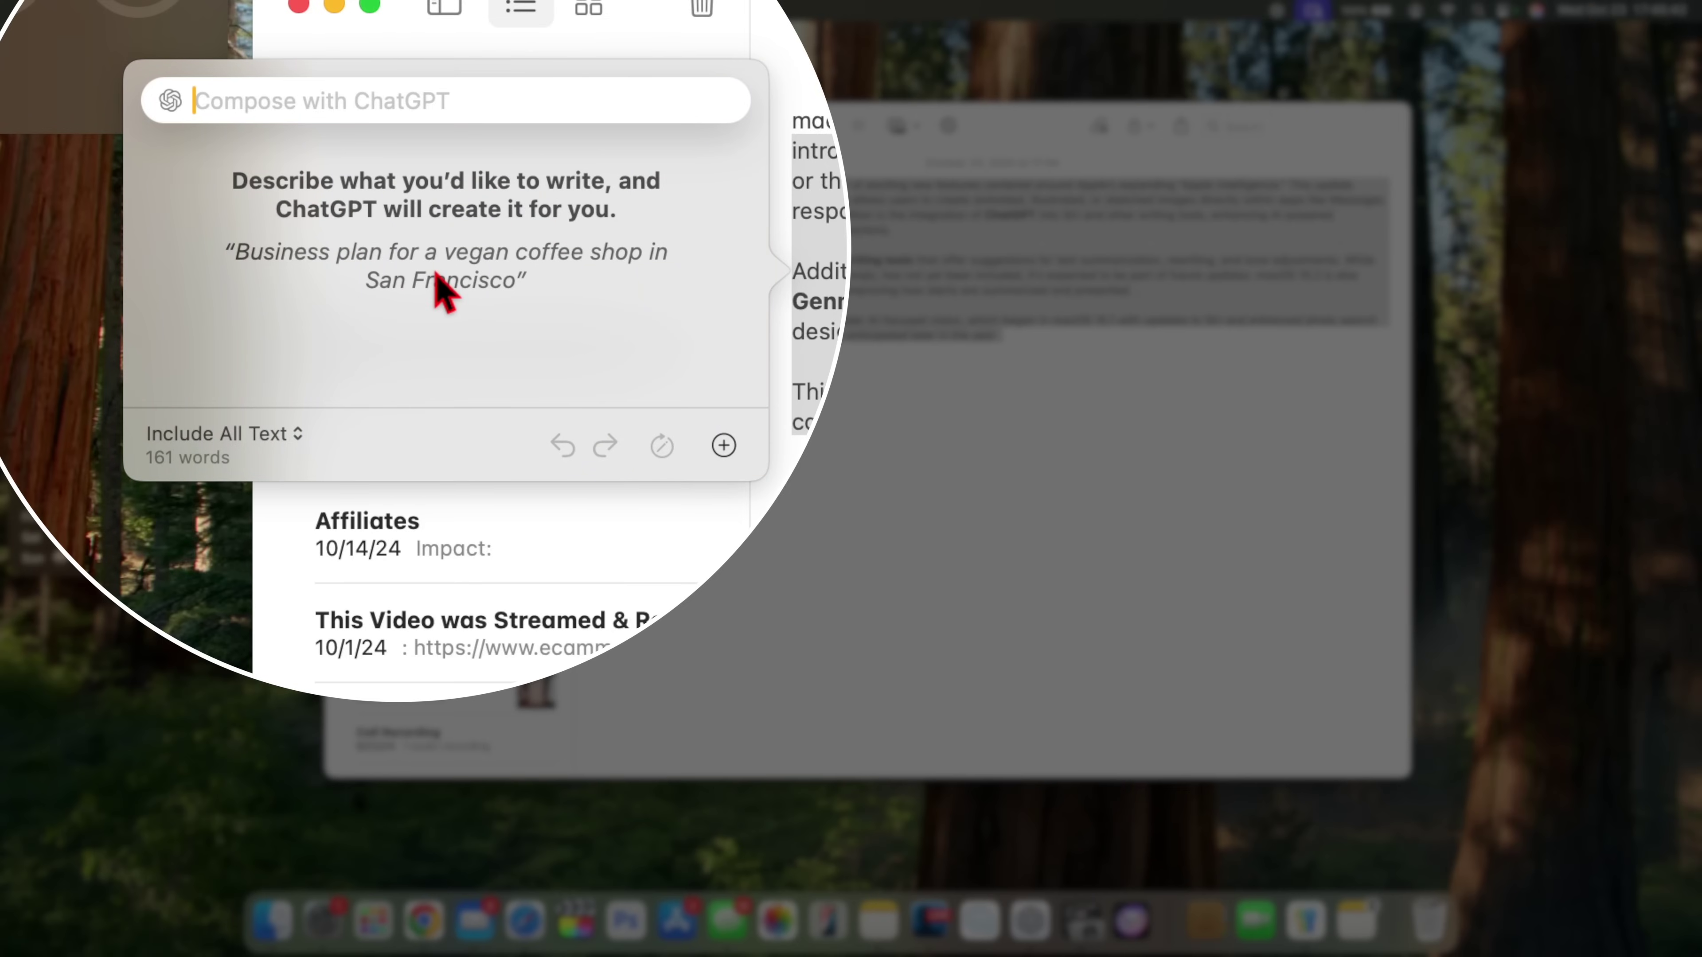
- Ask ChatGPT Compose for 'a video on macos 15.2' and move the Refine panel aside
text(a video on macos 15.2)
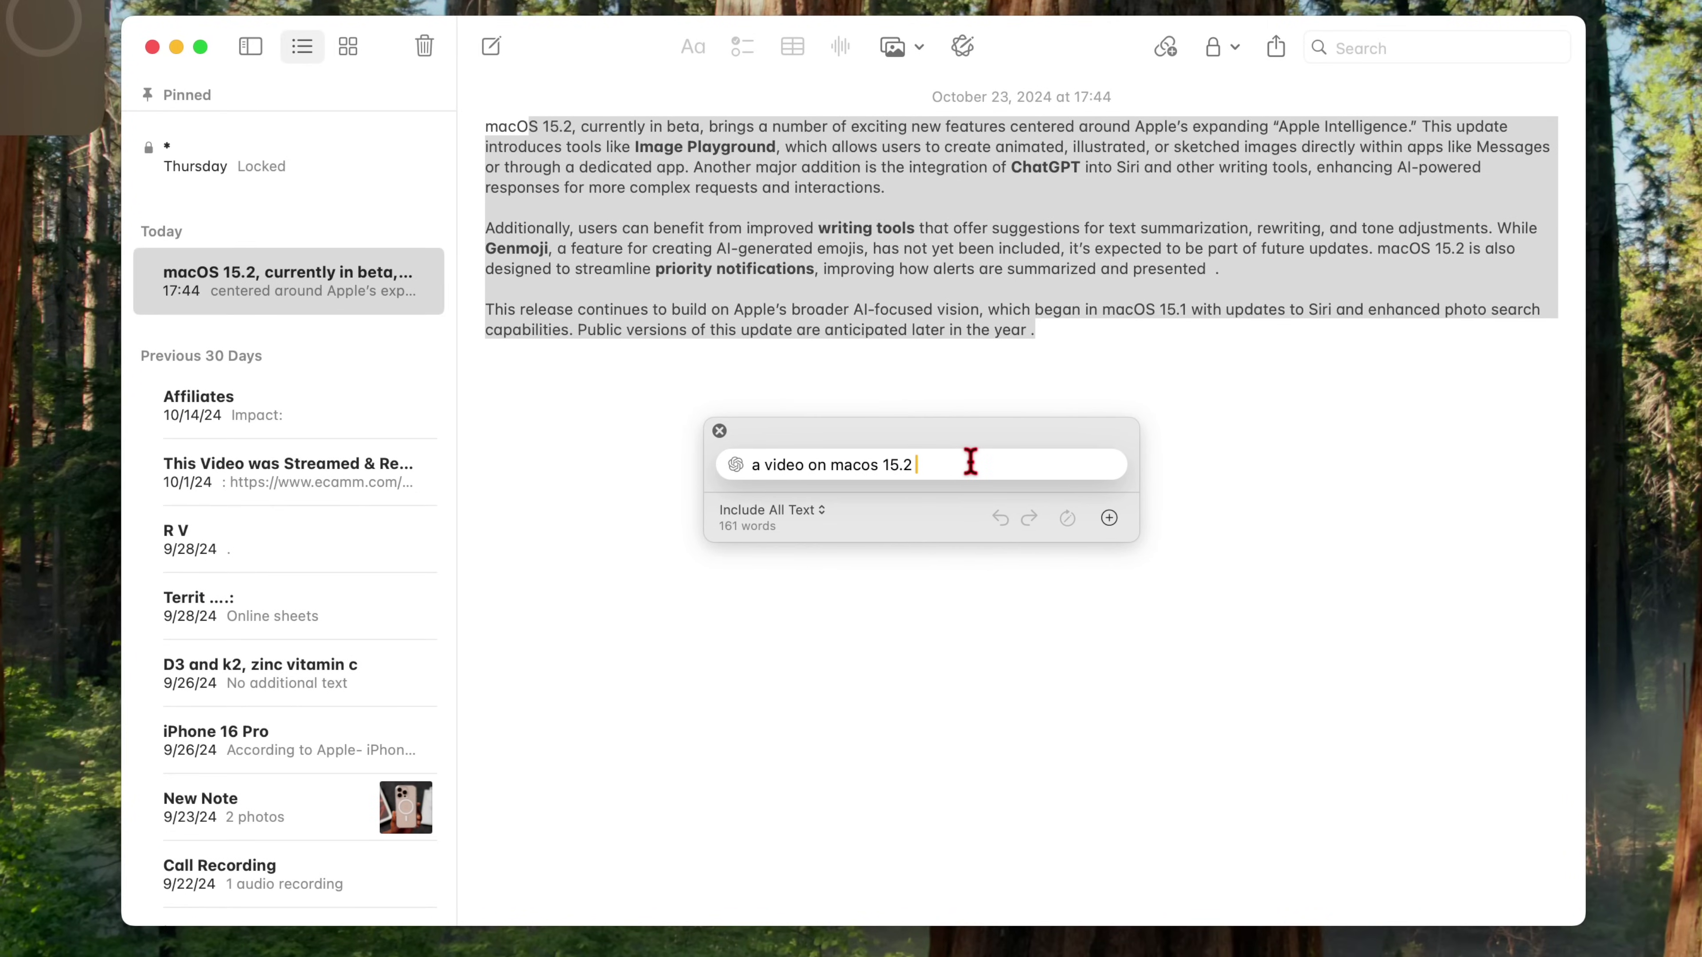
key(Return)
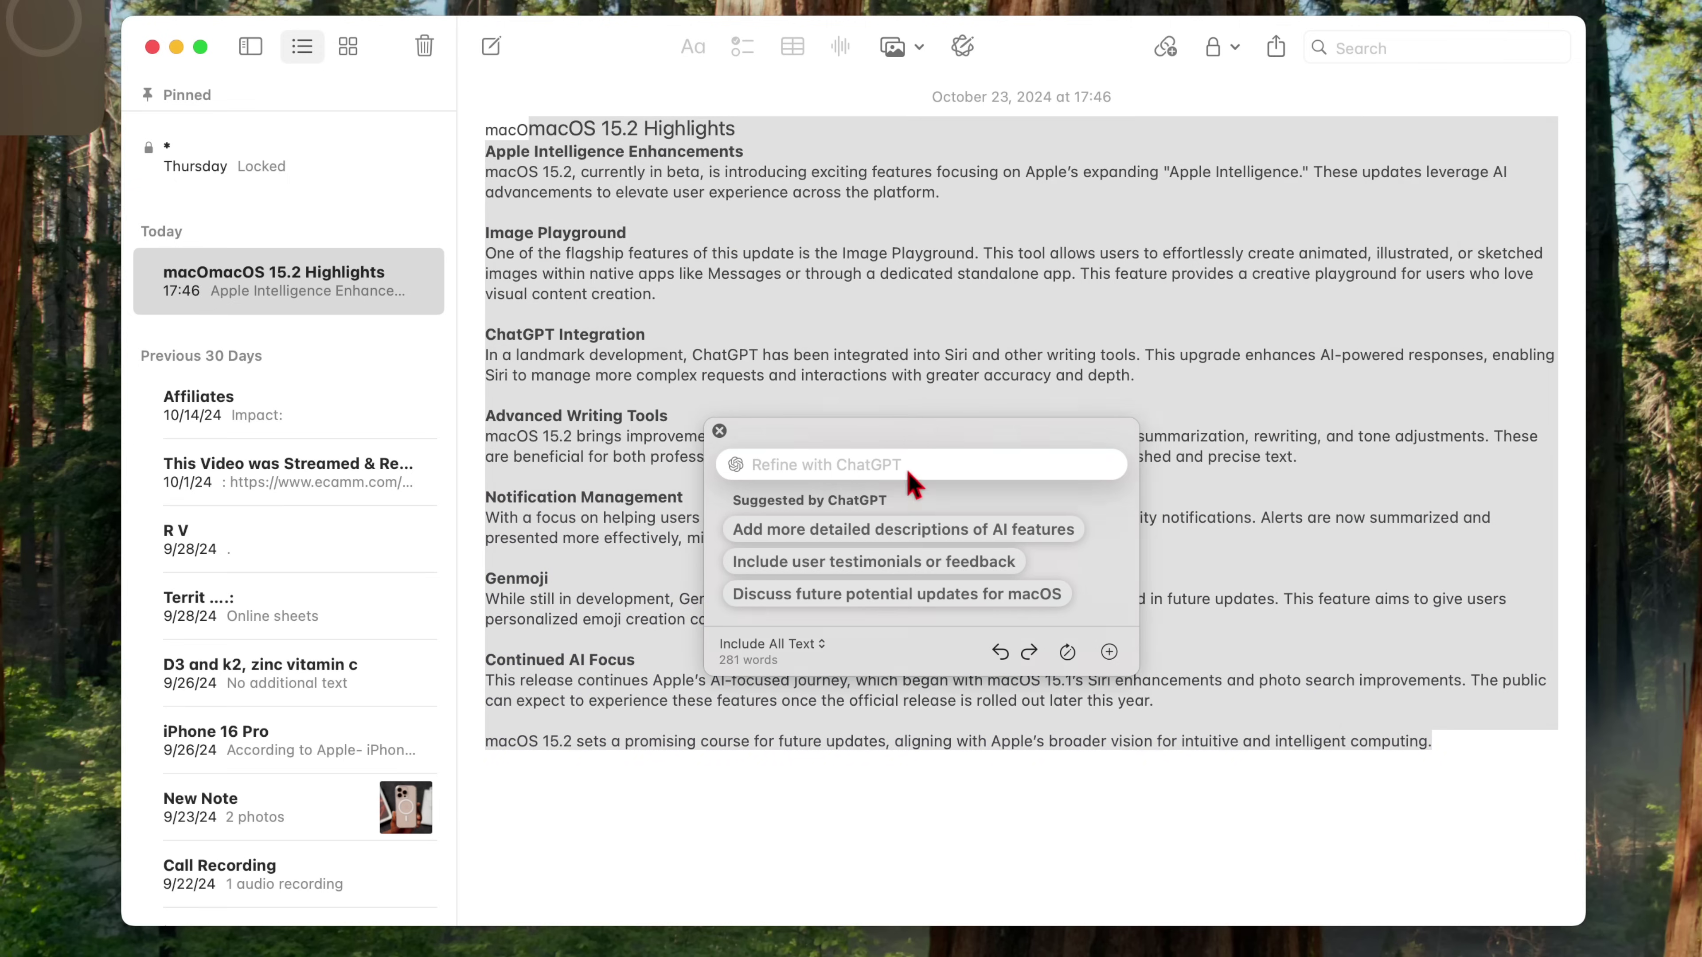
drag(916, 450, 208, 180)
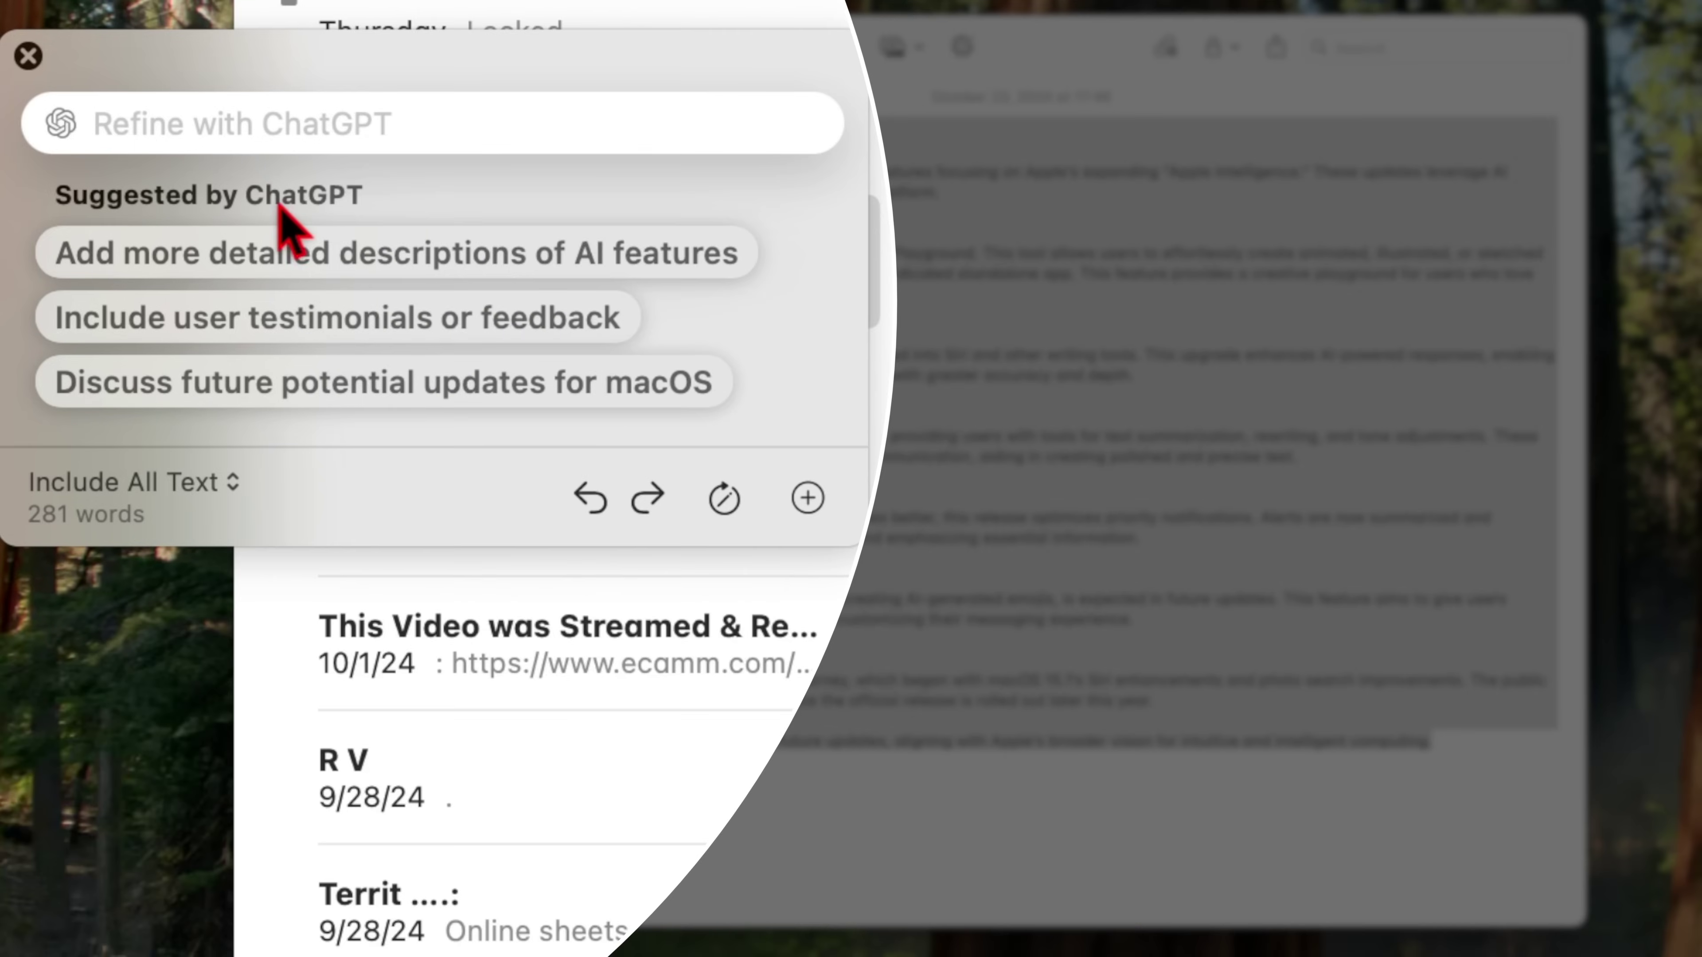
- Refine the note using the 'Discuss future potential updates for macOS' suggestion, then open Writing Tools
click(147, 284)
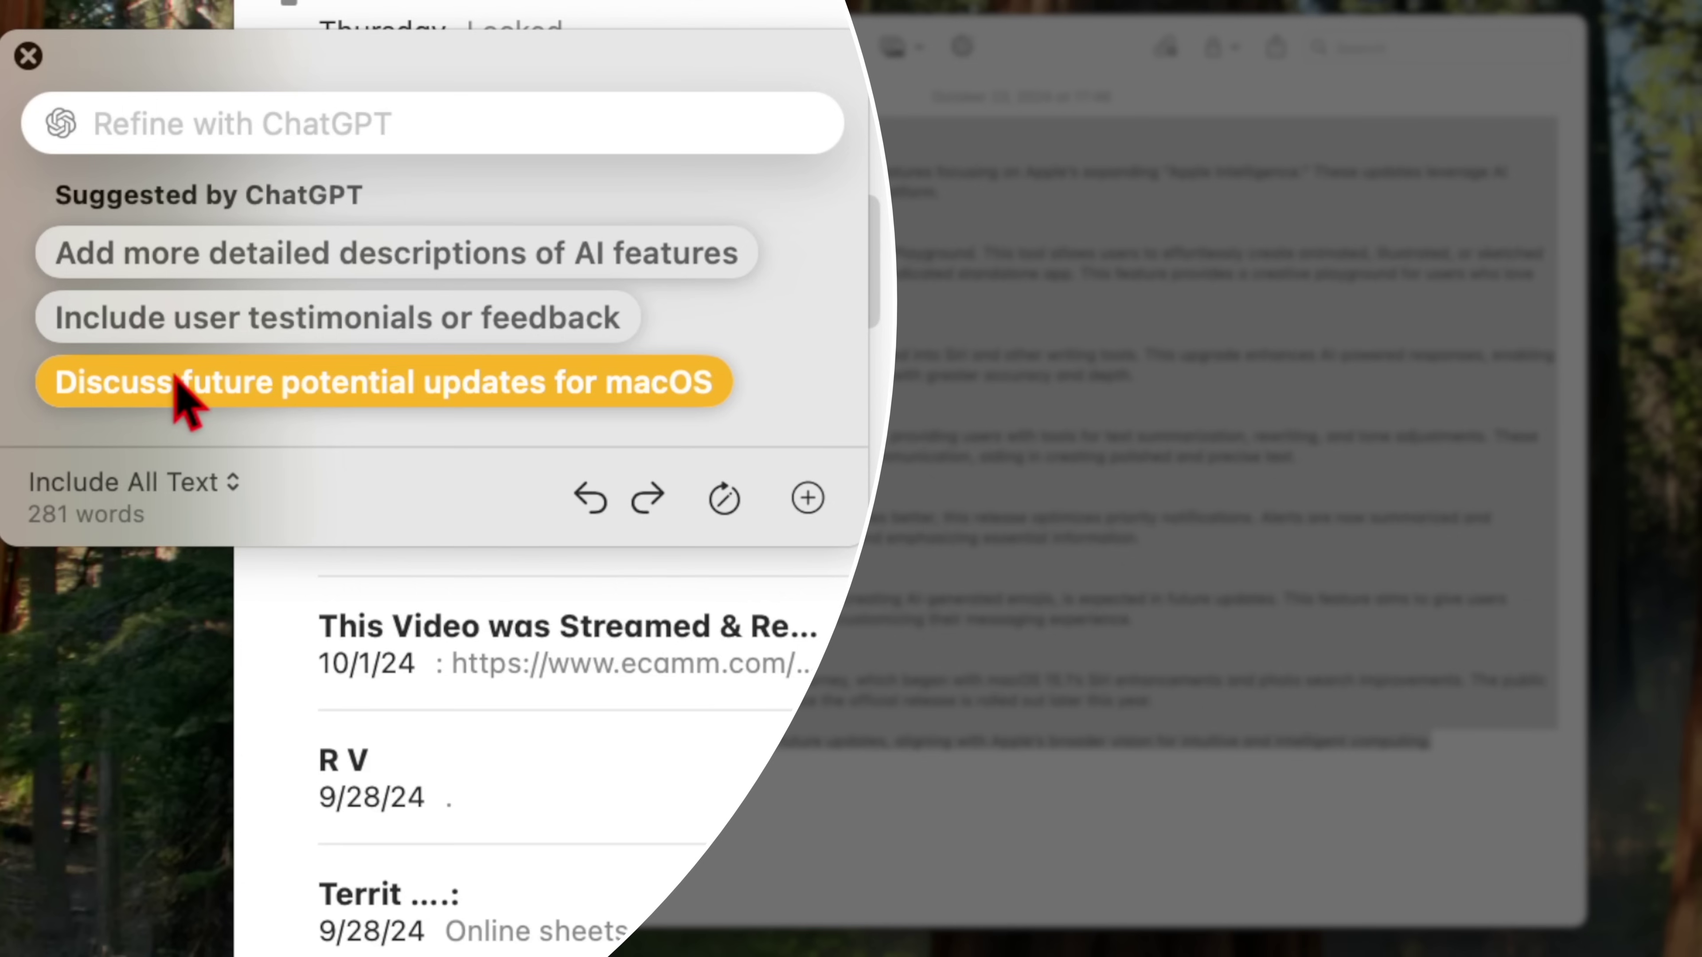
click(479, 395)
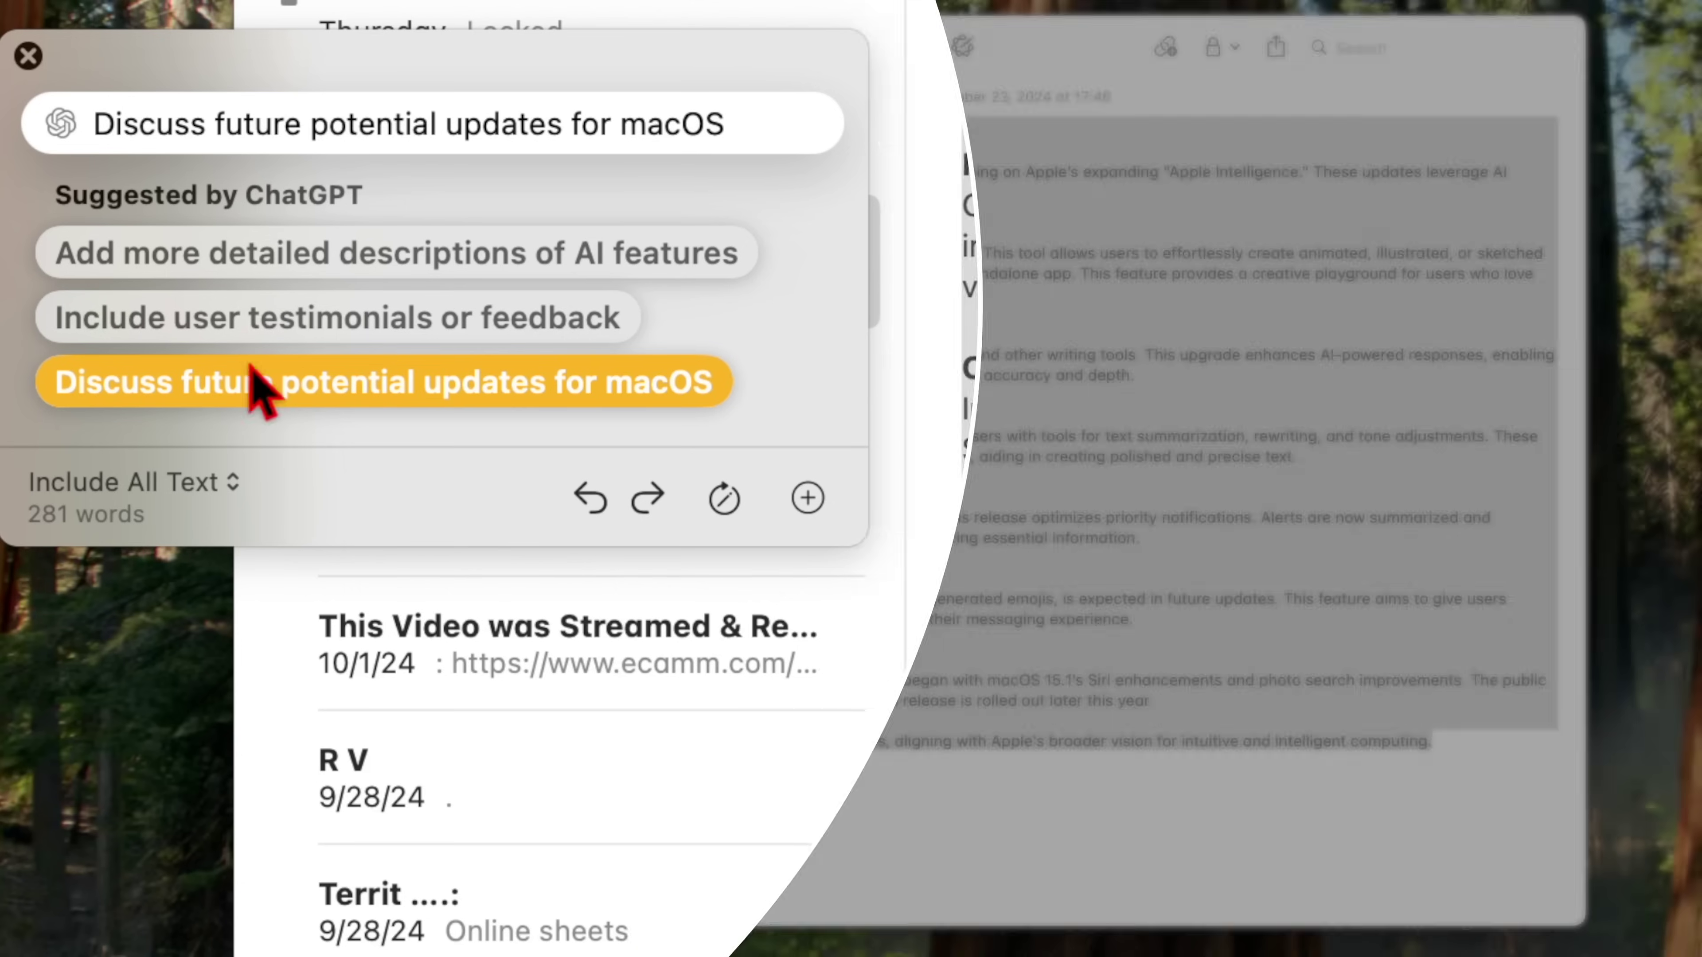
click(268, 319)
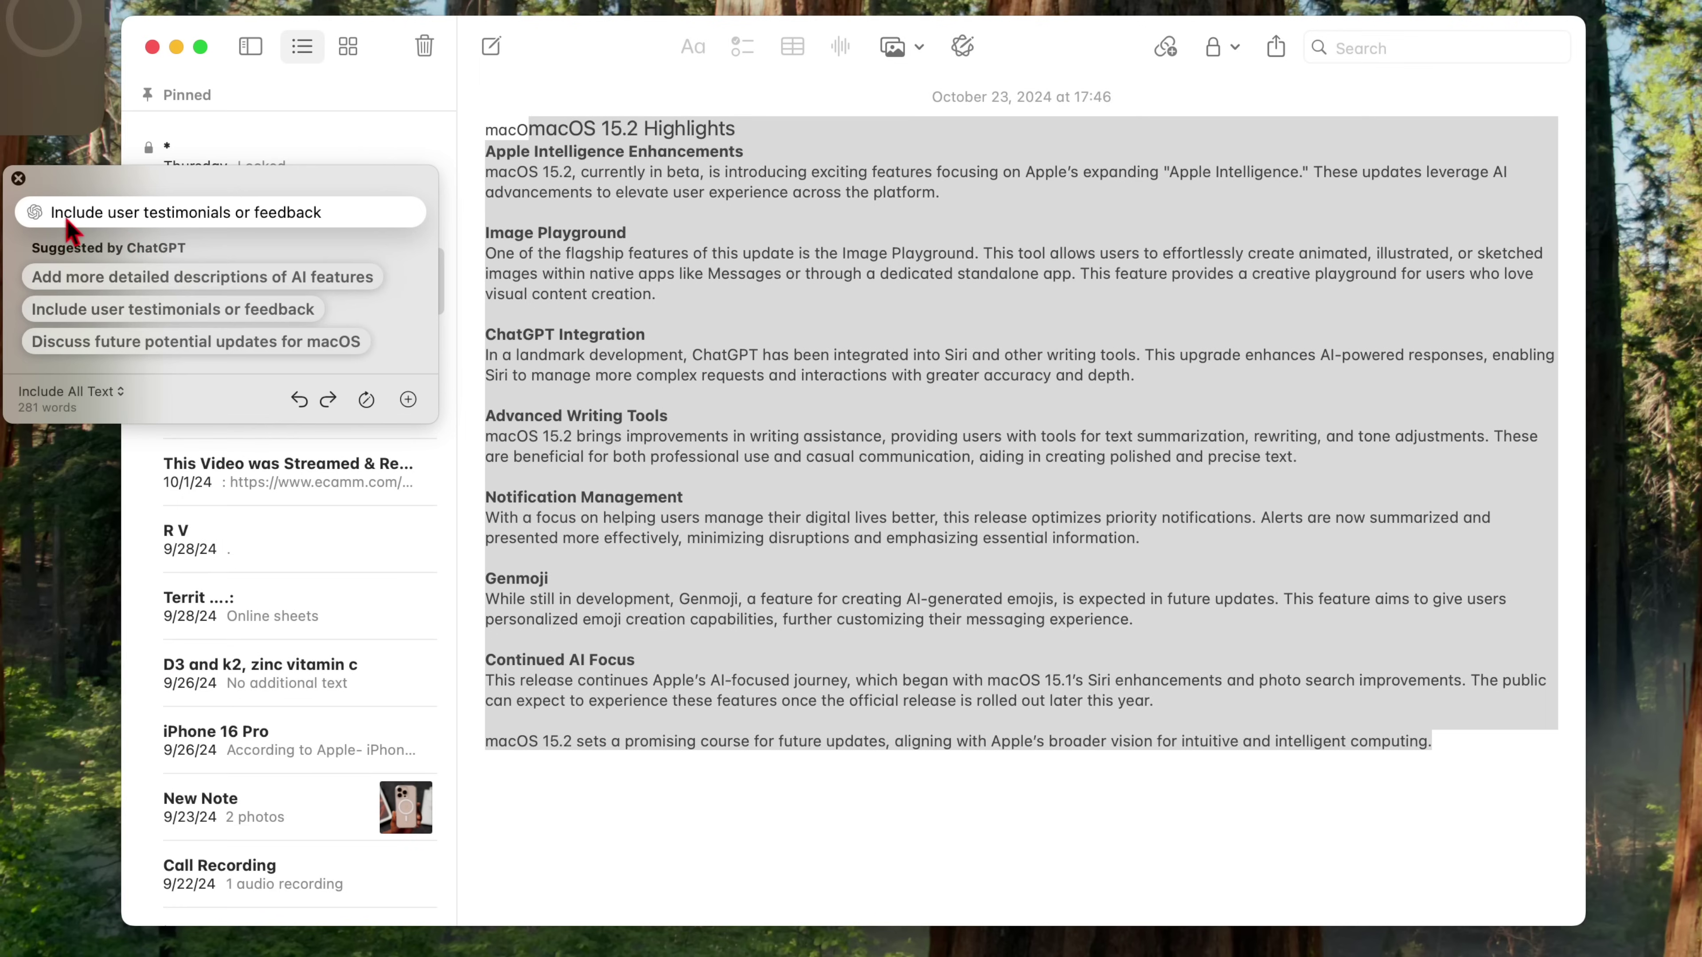
click(101, 279)
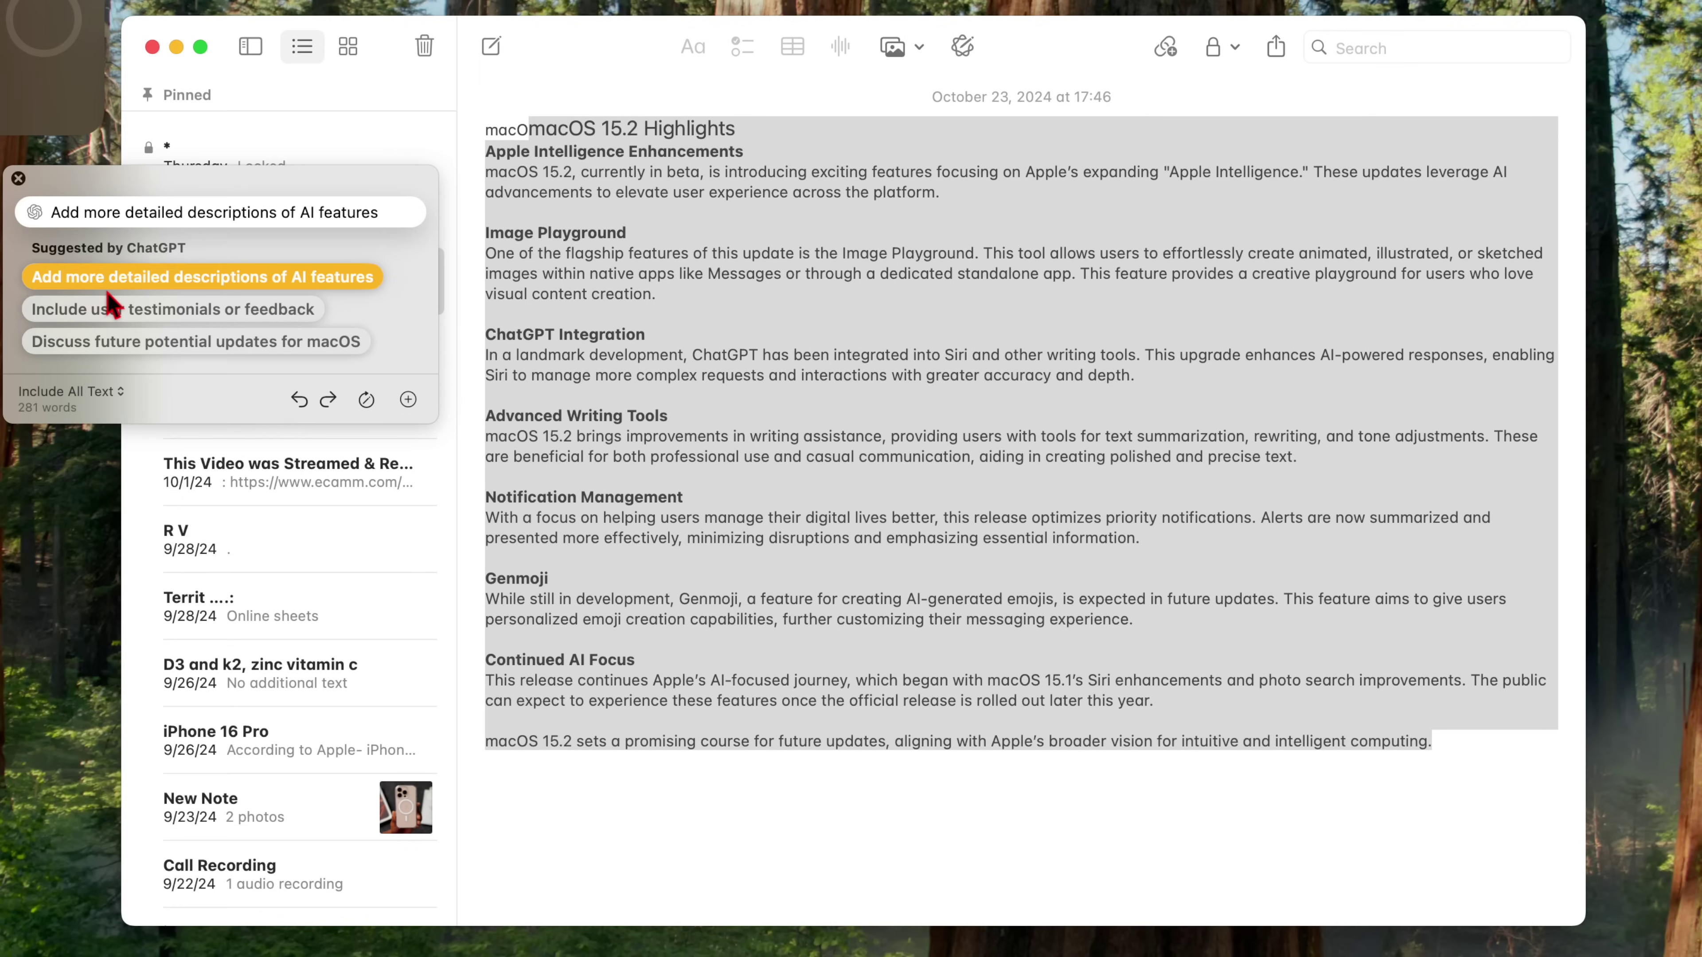
click(148, 349)
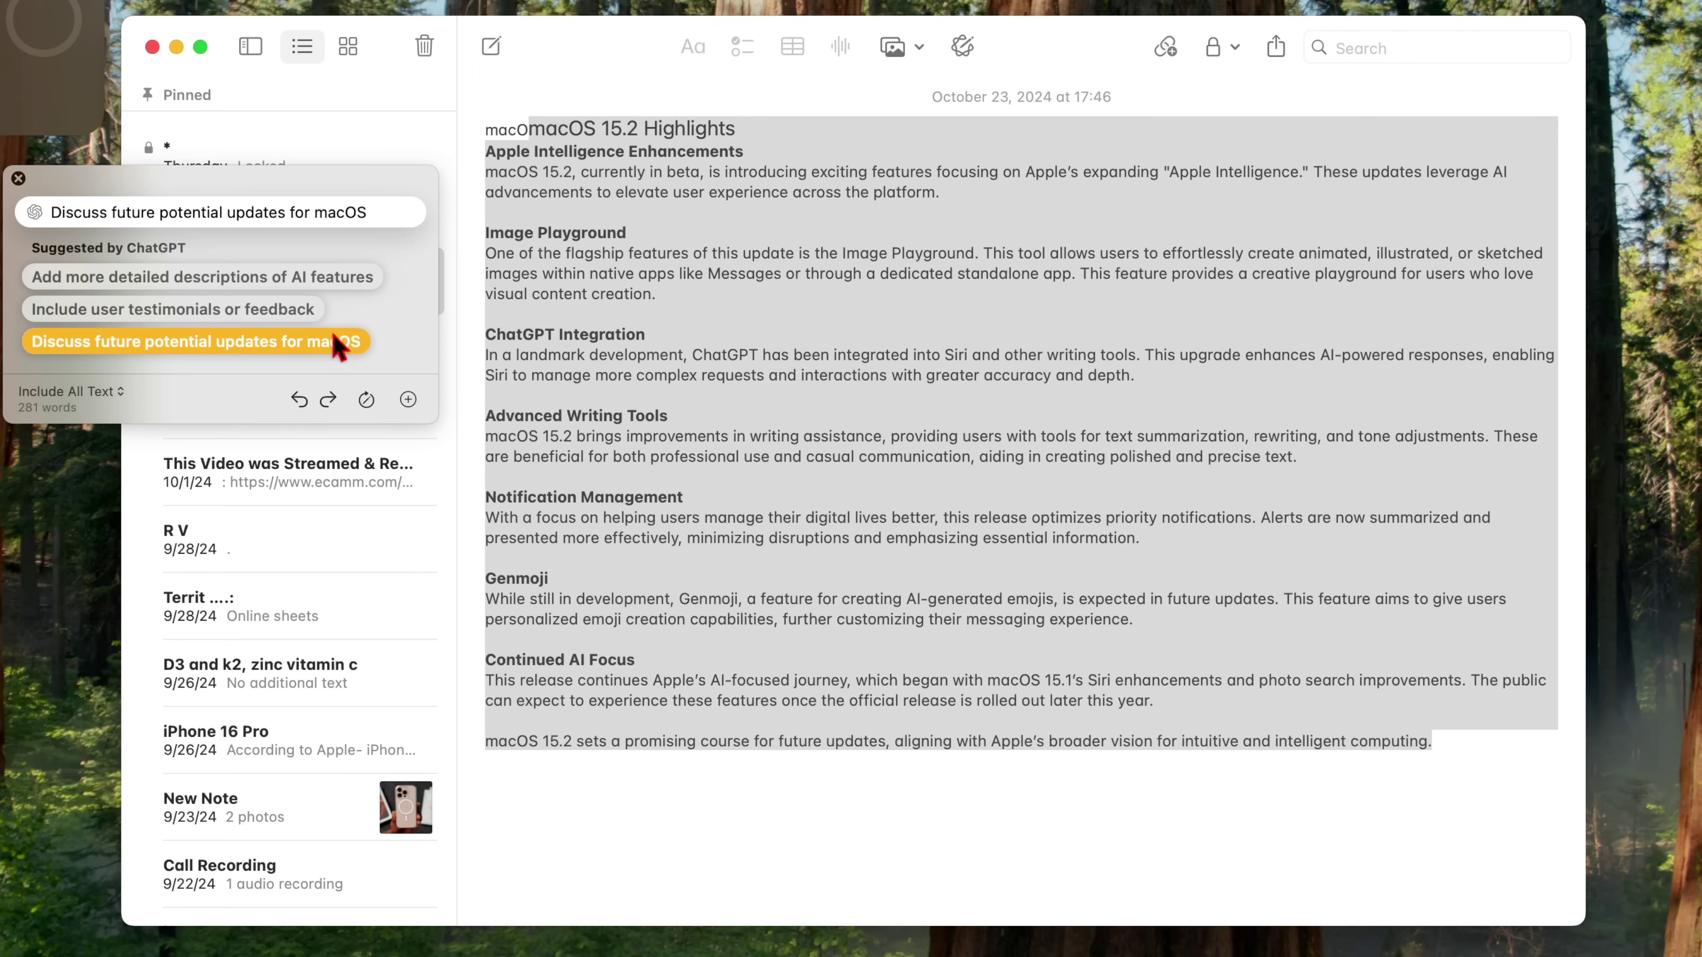
click(384, 216)
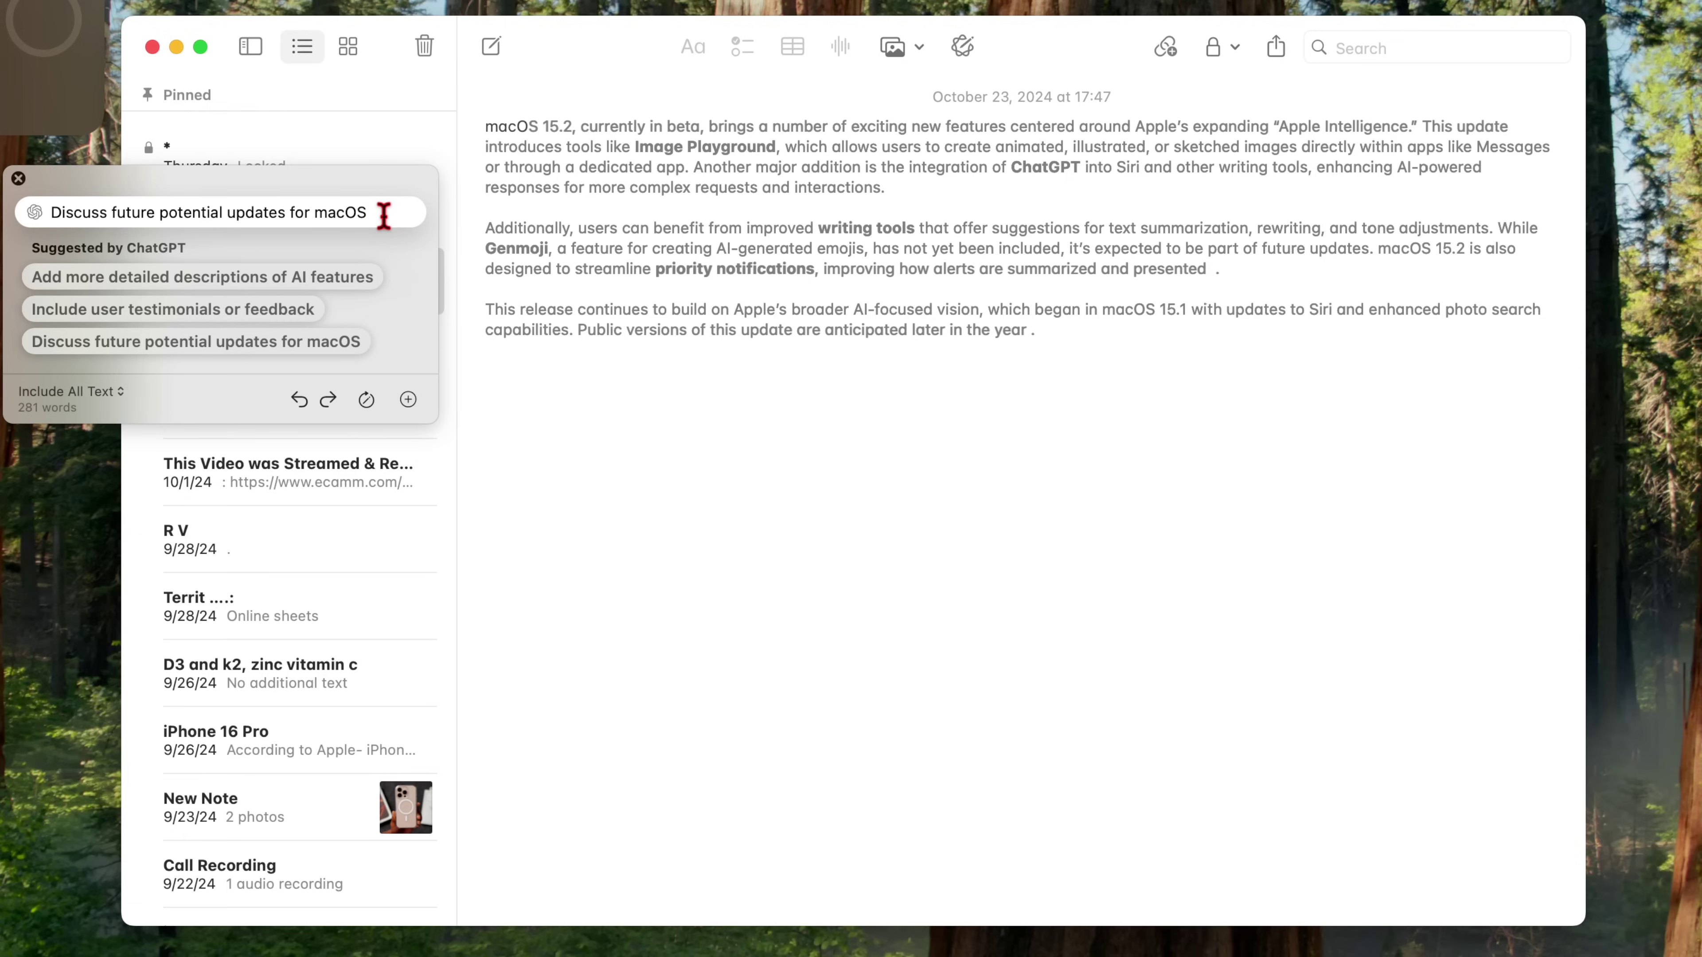
key(Return)
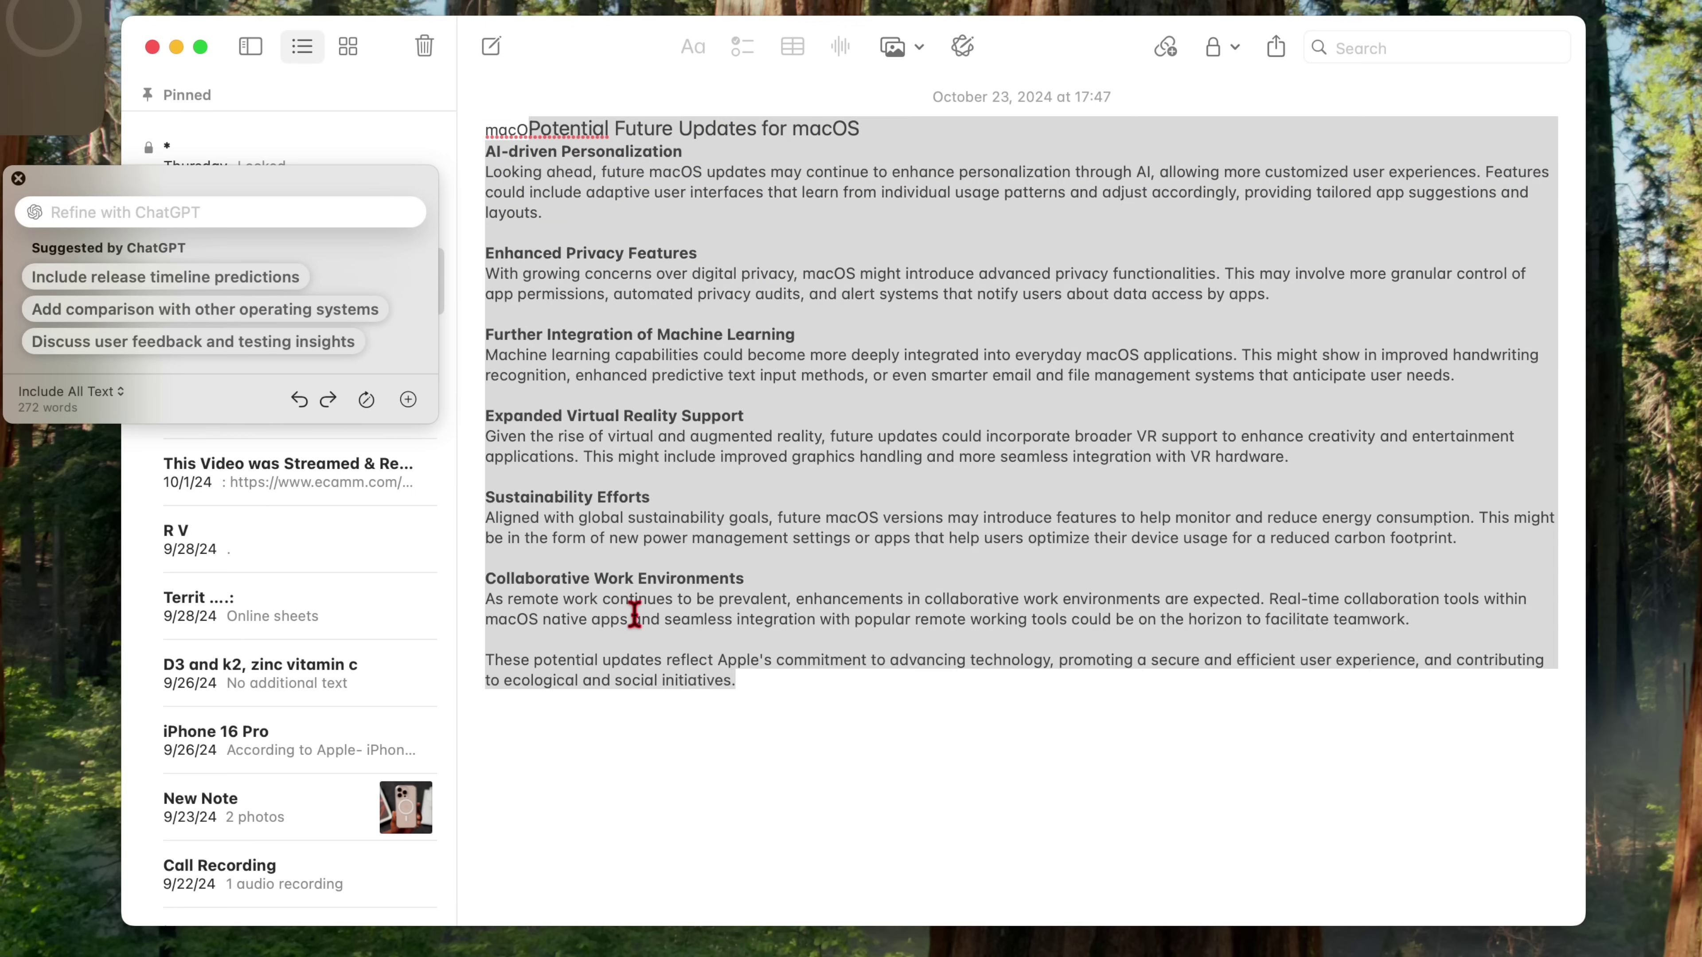
click(633, 617)
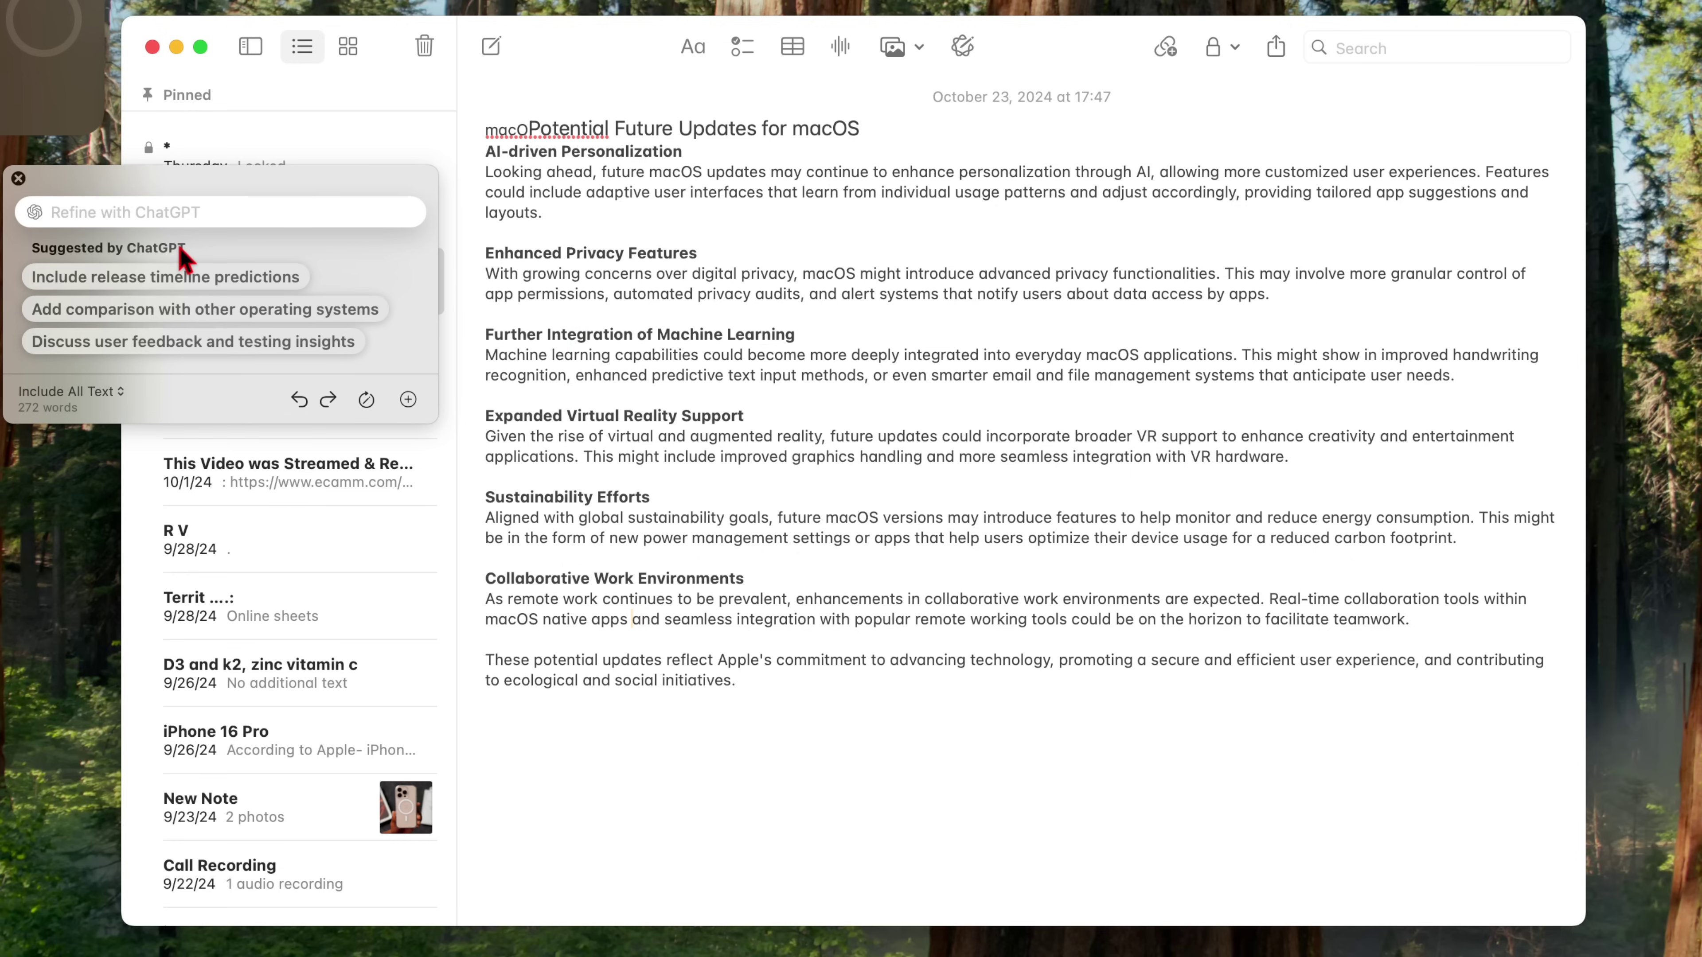
click(964, 47)
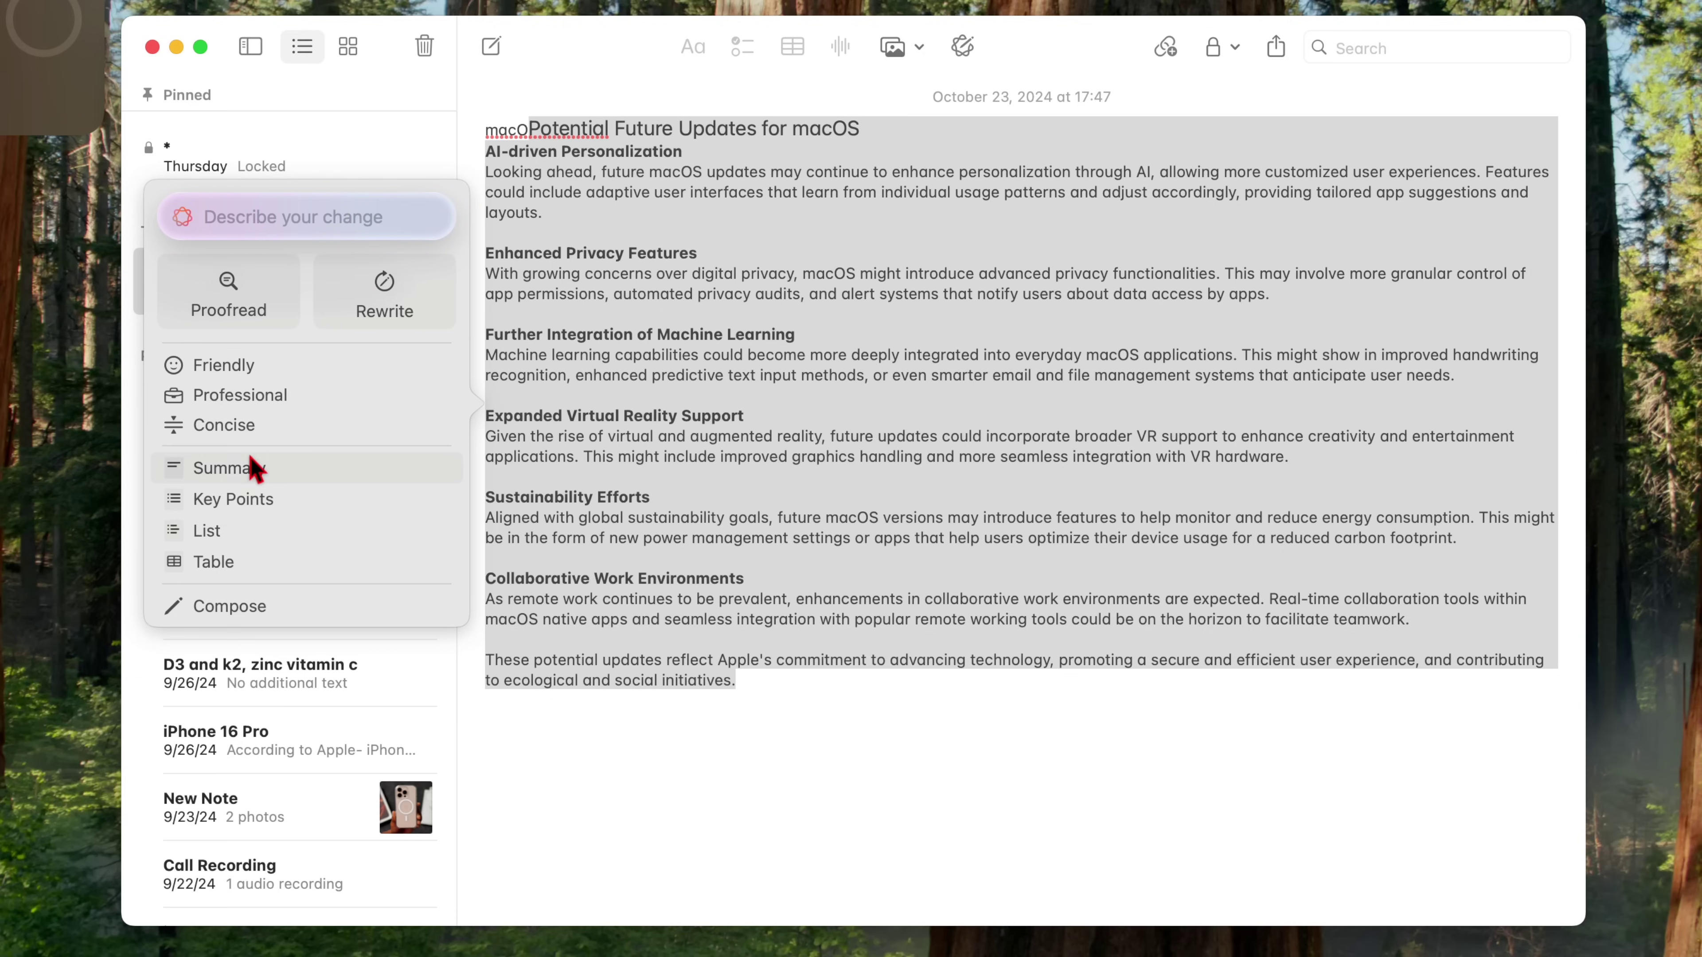
- Choose Summary in Writing Tools to summarise the future macOS updates note
click(241, 467)
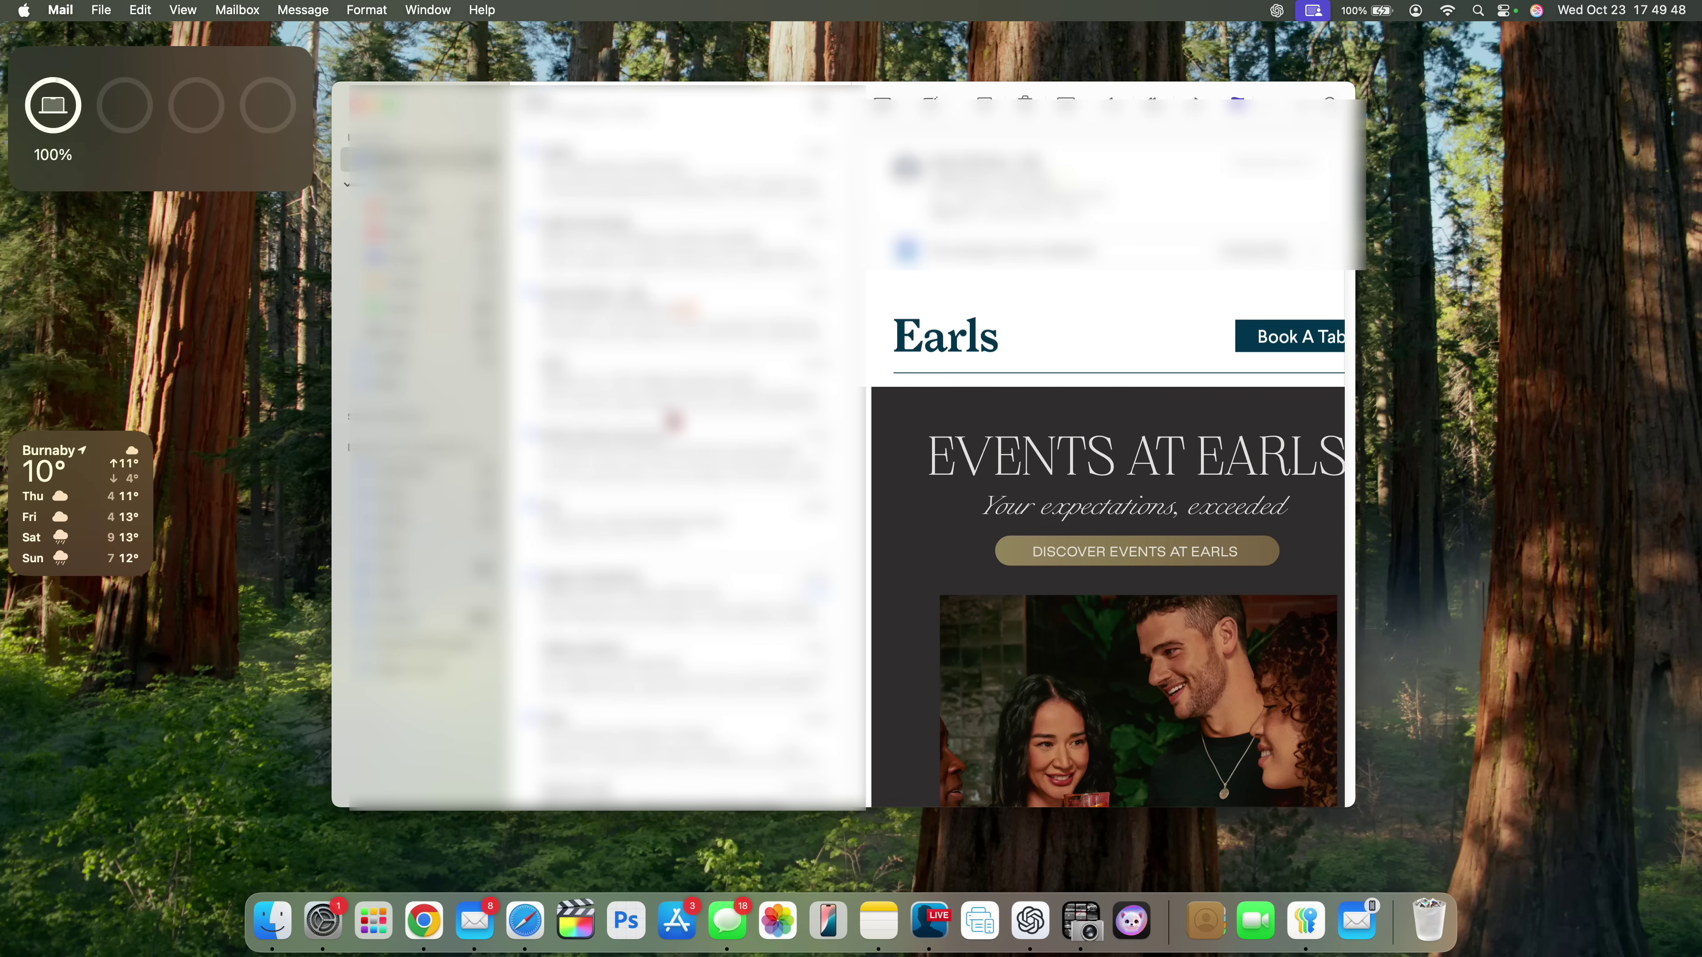
- Launch Freeform by searching 'fr' in Launchpad
scroll(673, 420, down, 5)
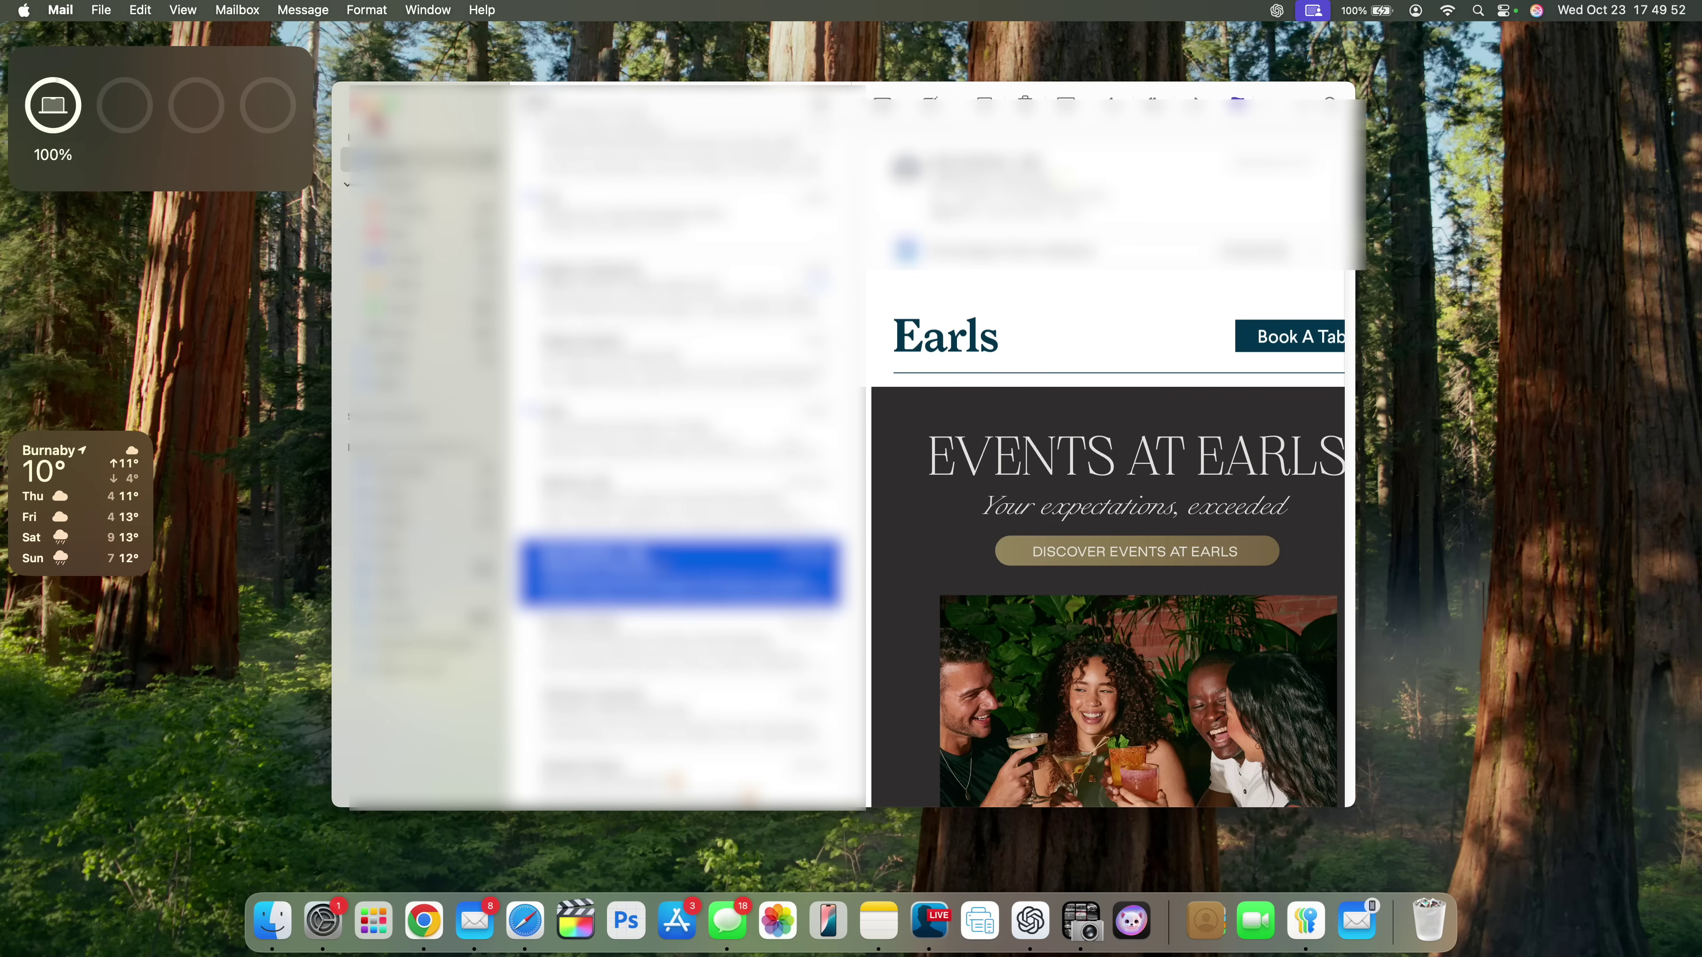
key(F4)
text(fr)
click(863, 149)
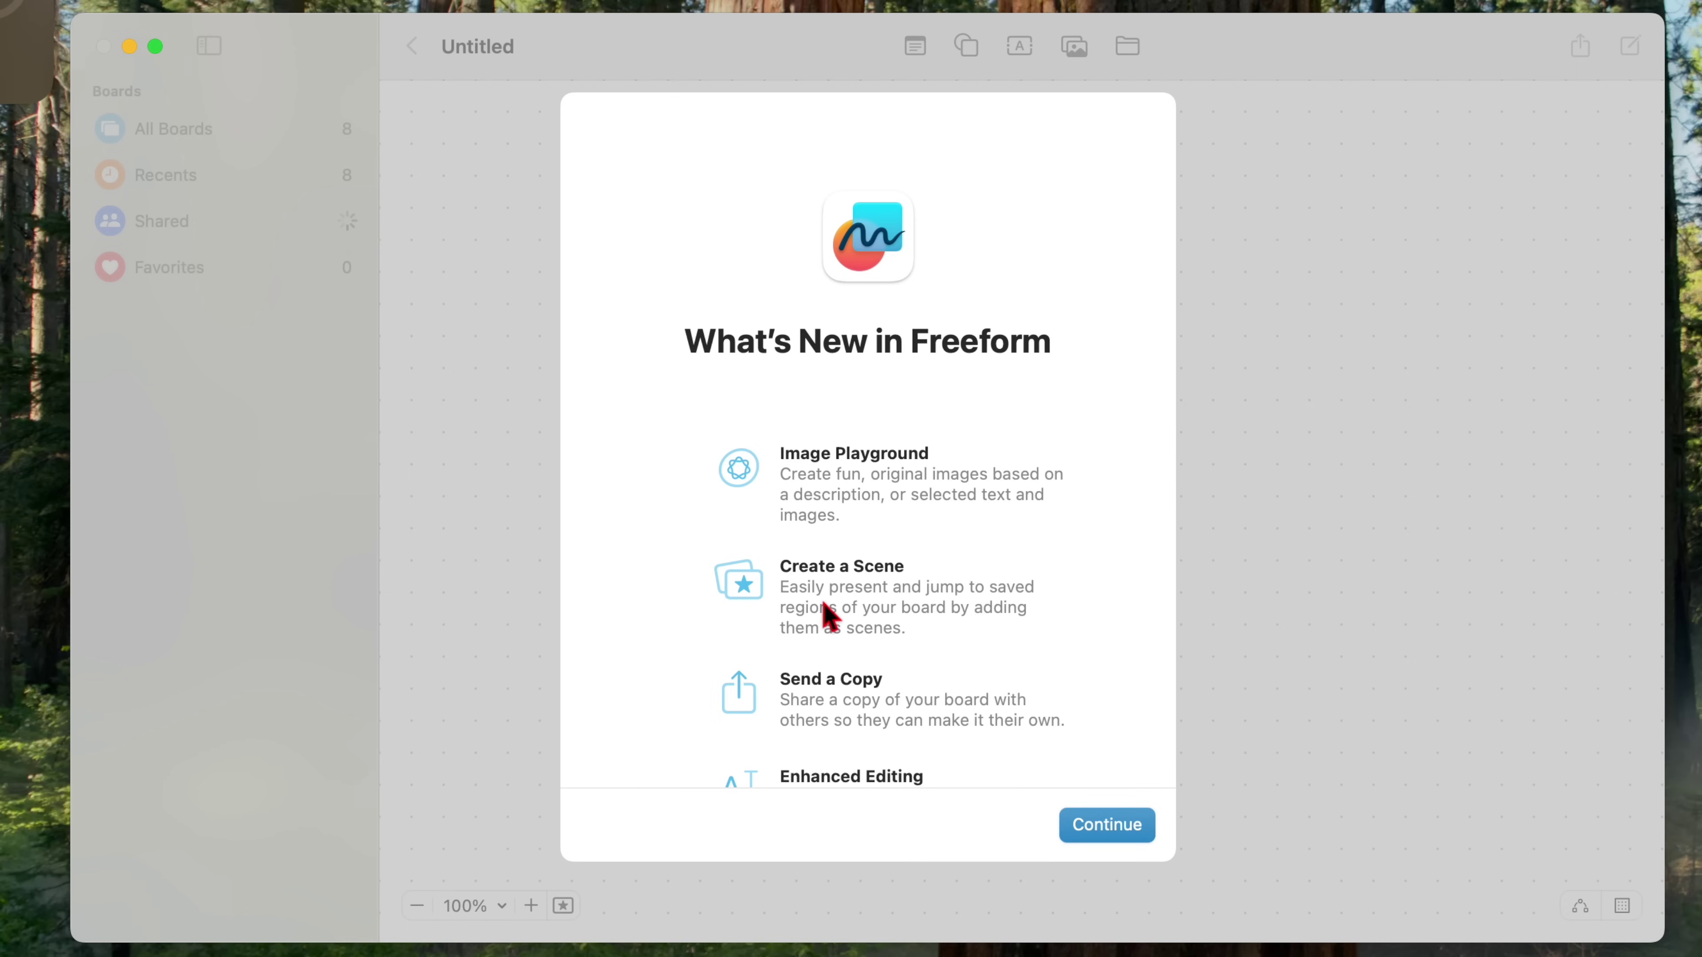
- Scroll through Freeform's What's New feature list, then bring up the Launchpad app grid
scroll(871, 626, down, 3)
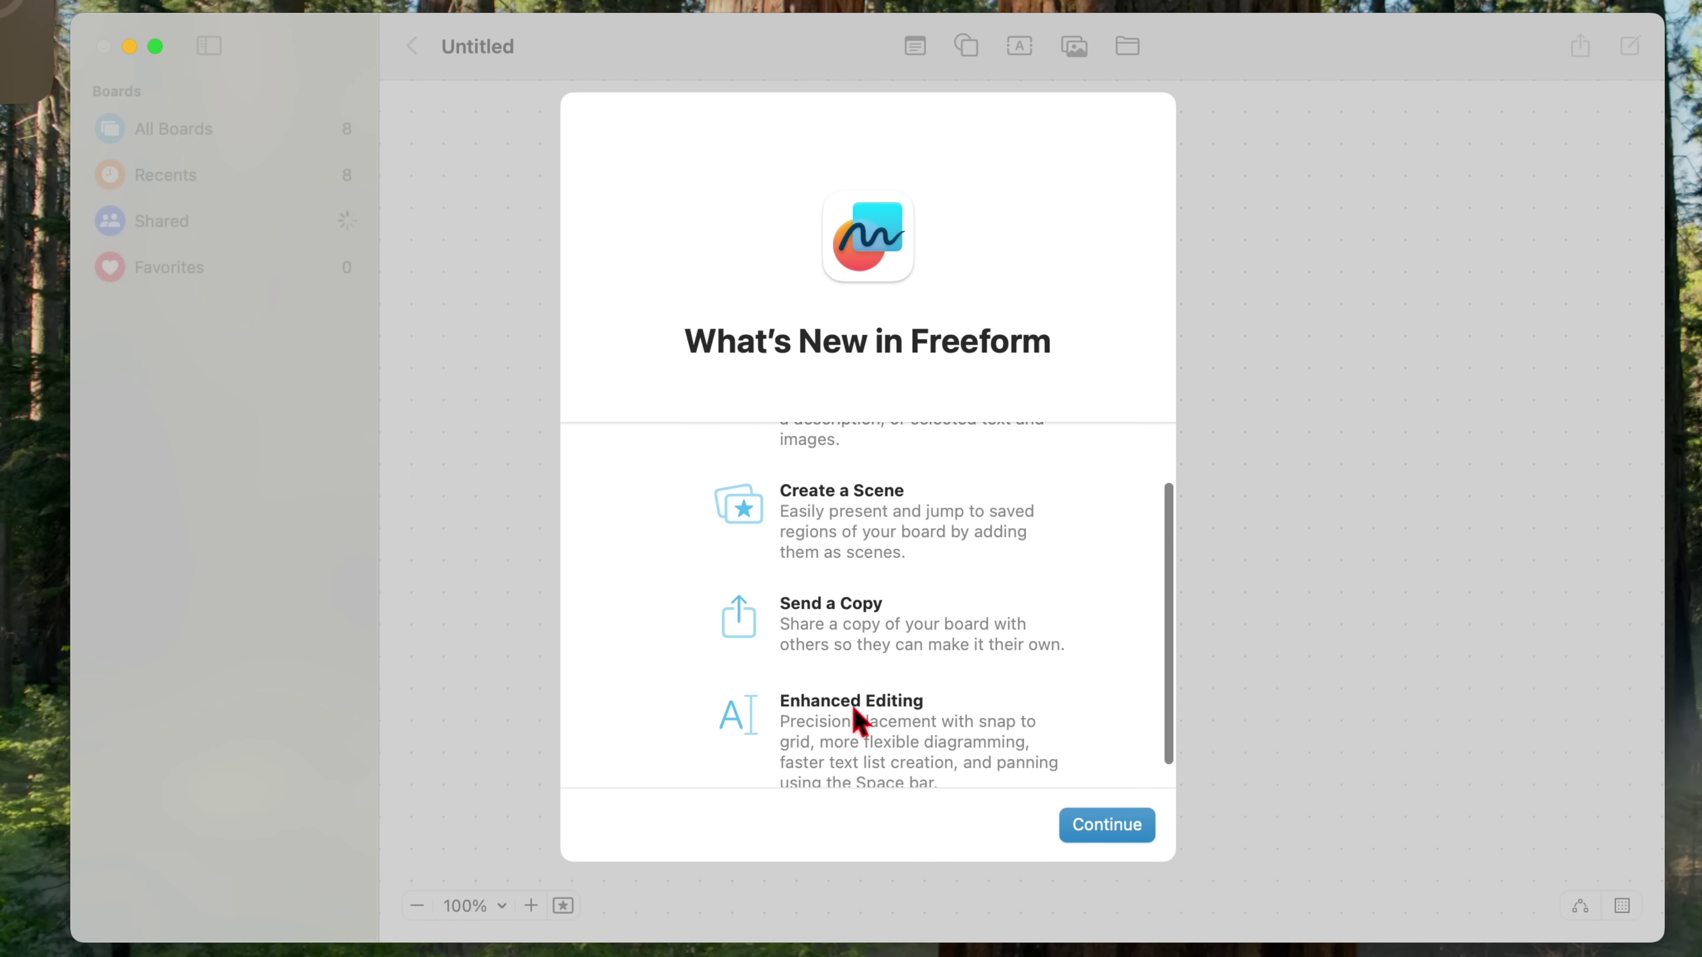
scroll(861, 712, down, 1)
scroll(858, 714, up, 4)
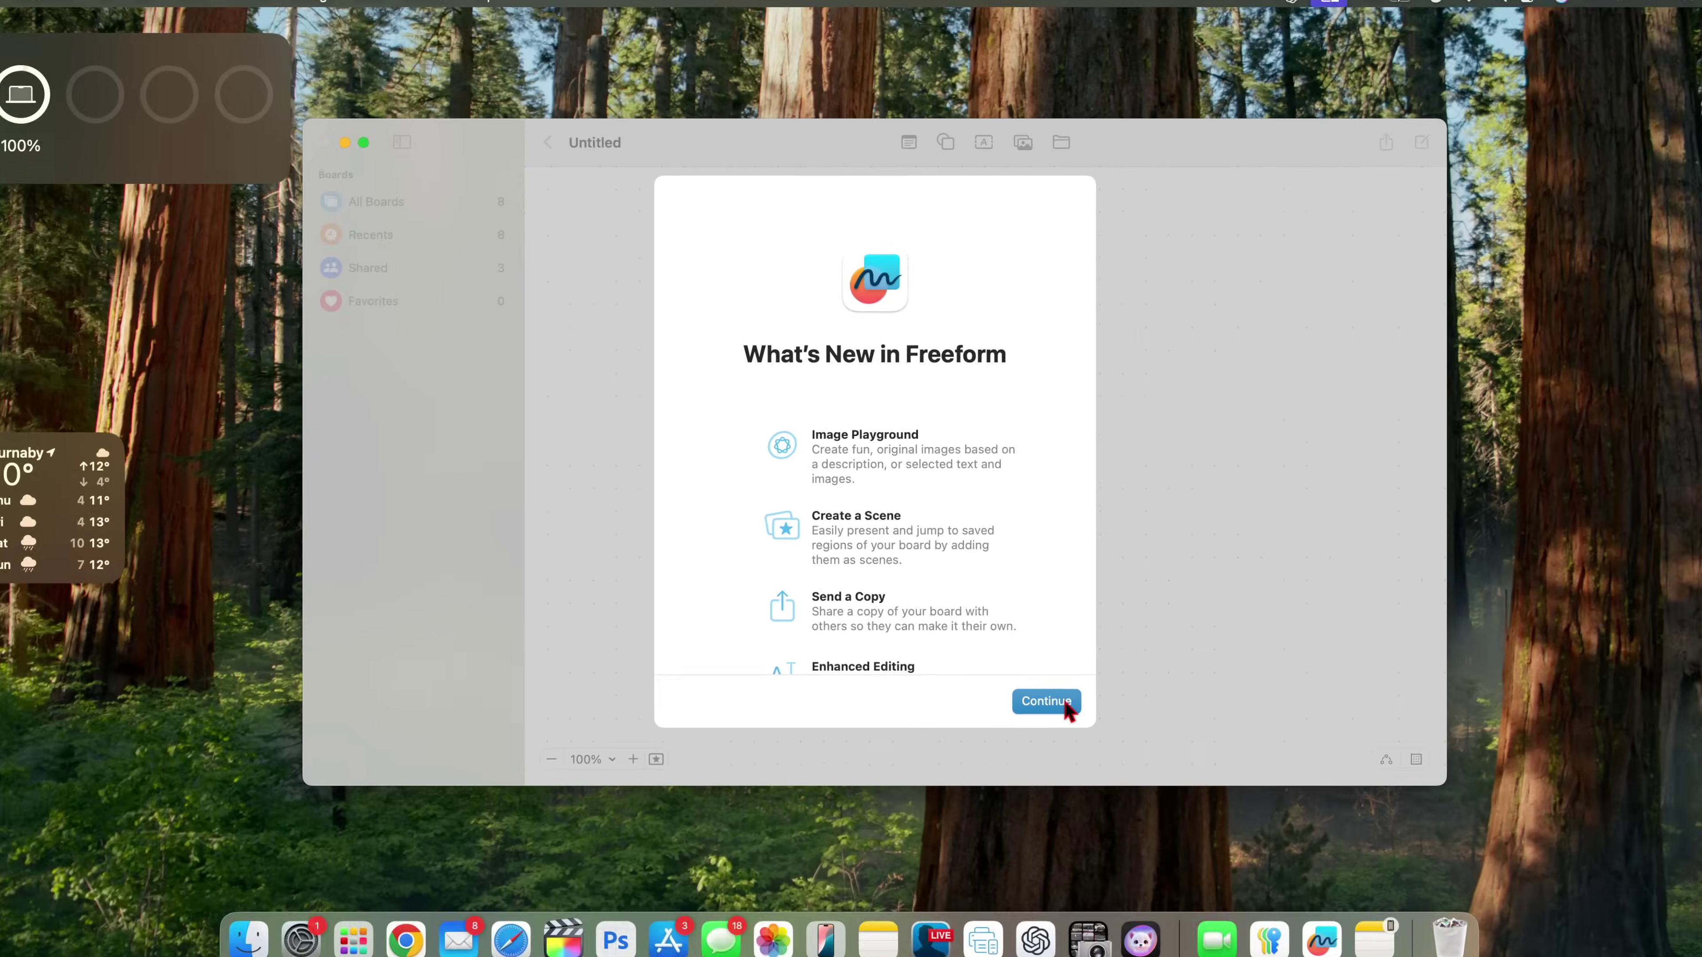
key(F4)
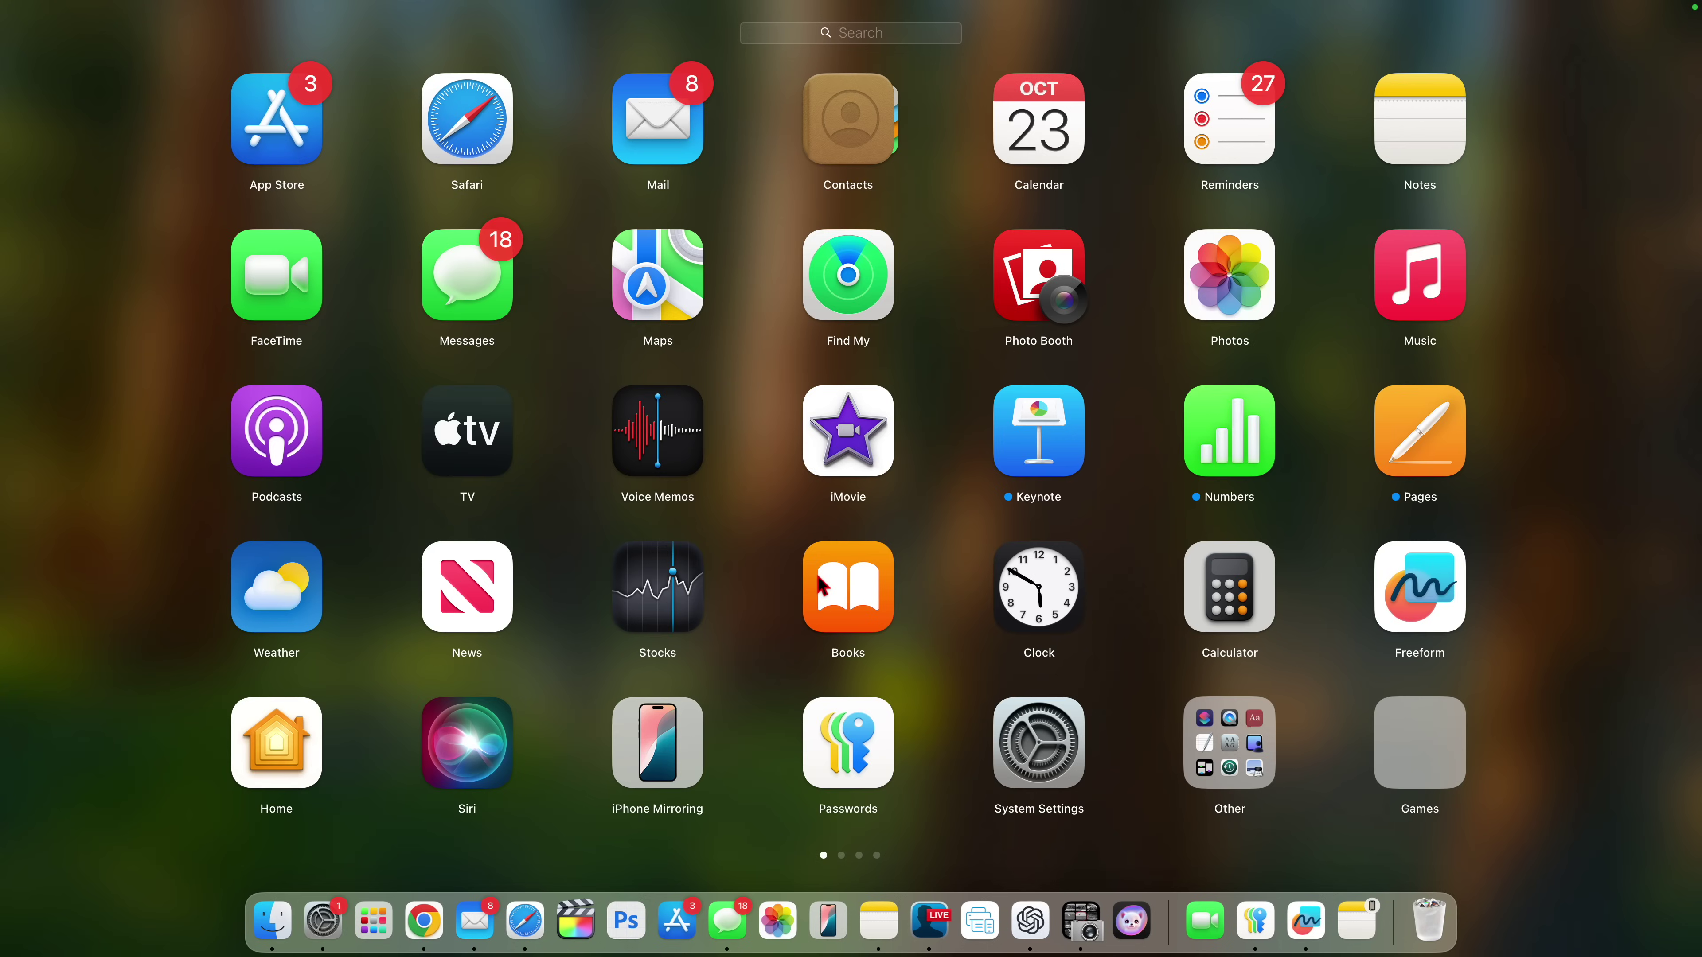
- Page back and forth through the Launchpad app screens, then launch the App Store
scroll(823, 586, right, 6)
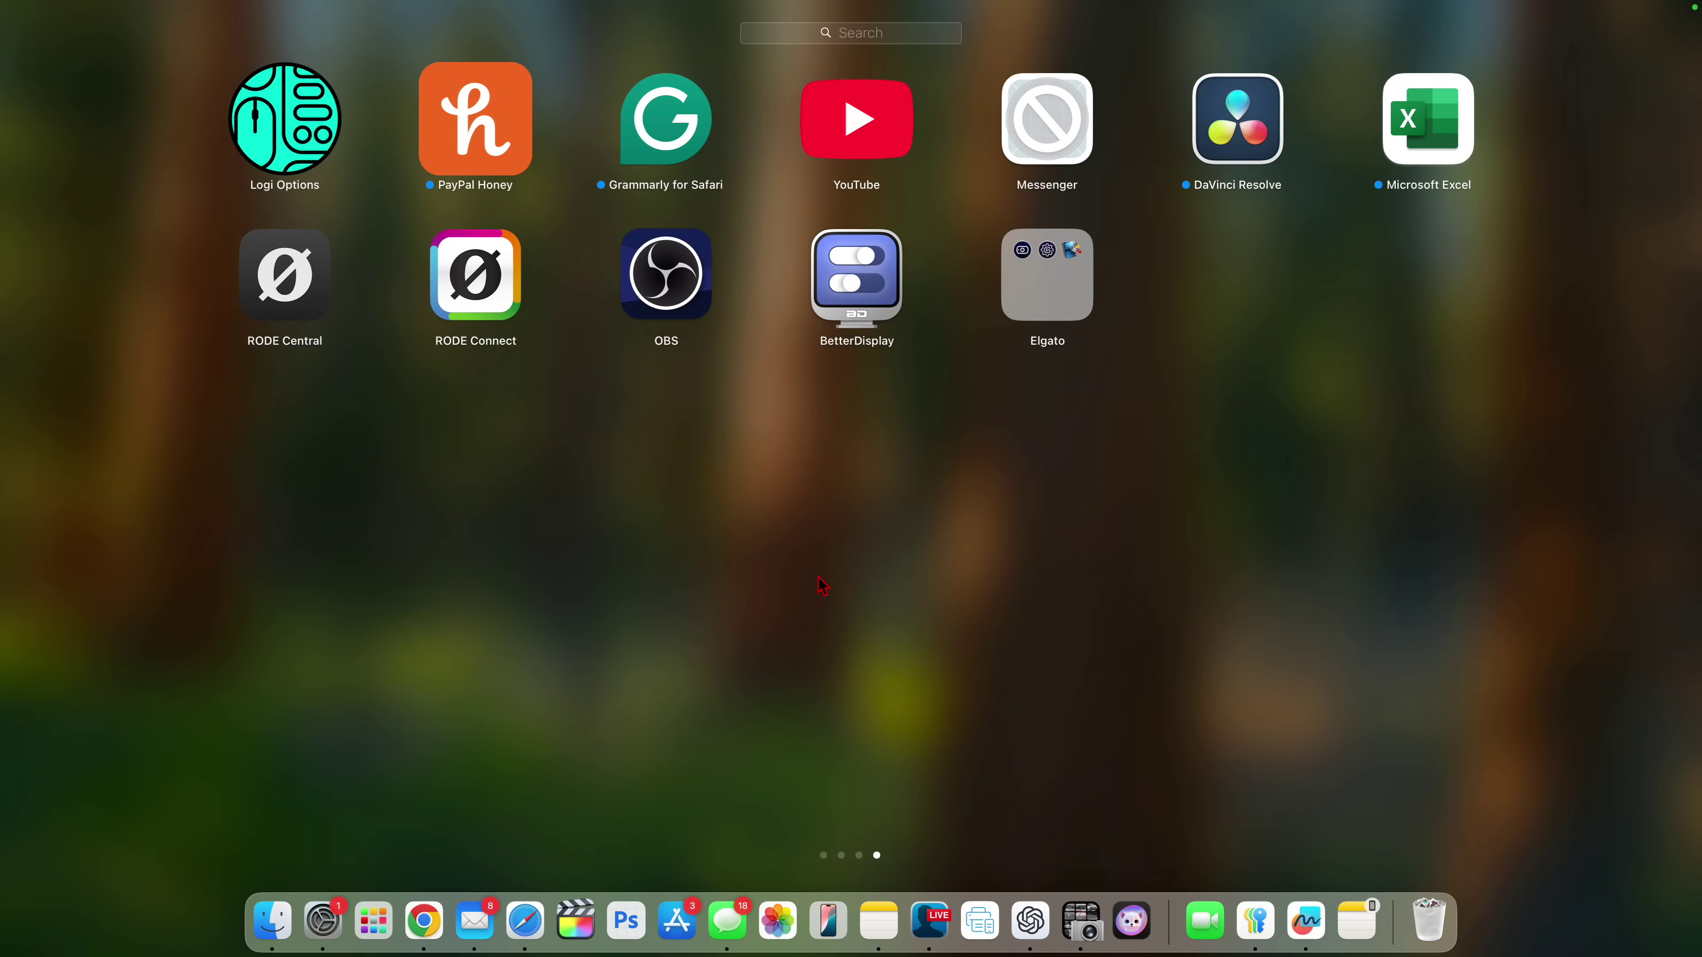
scroll(823, 586, left, 6)
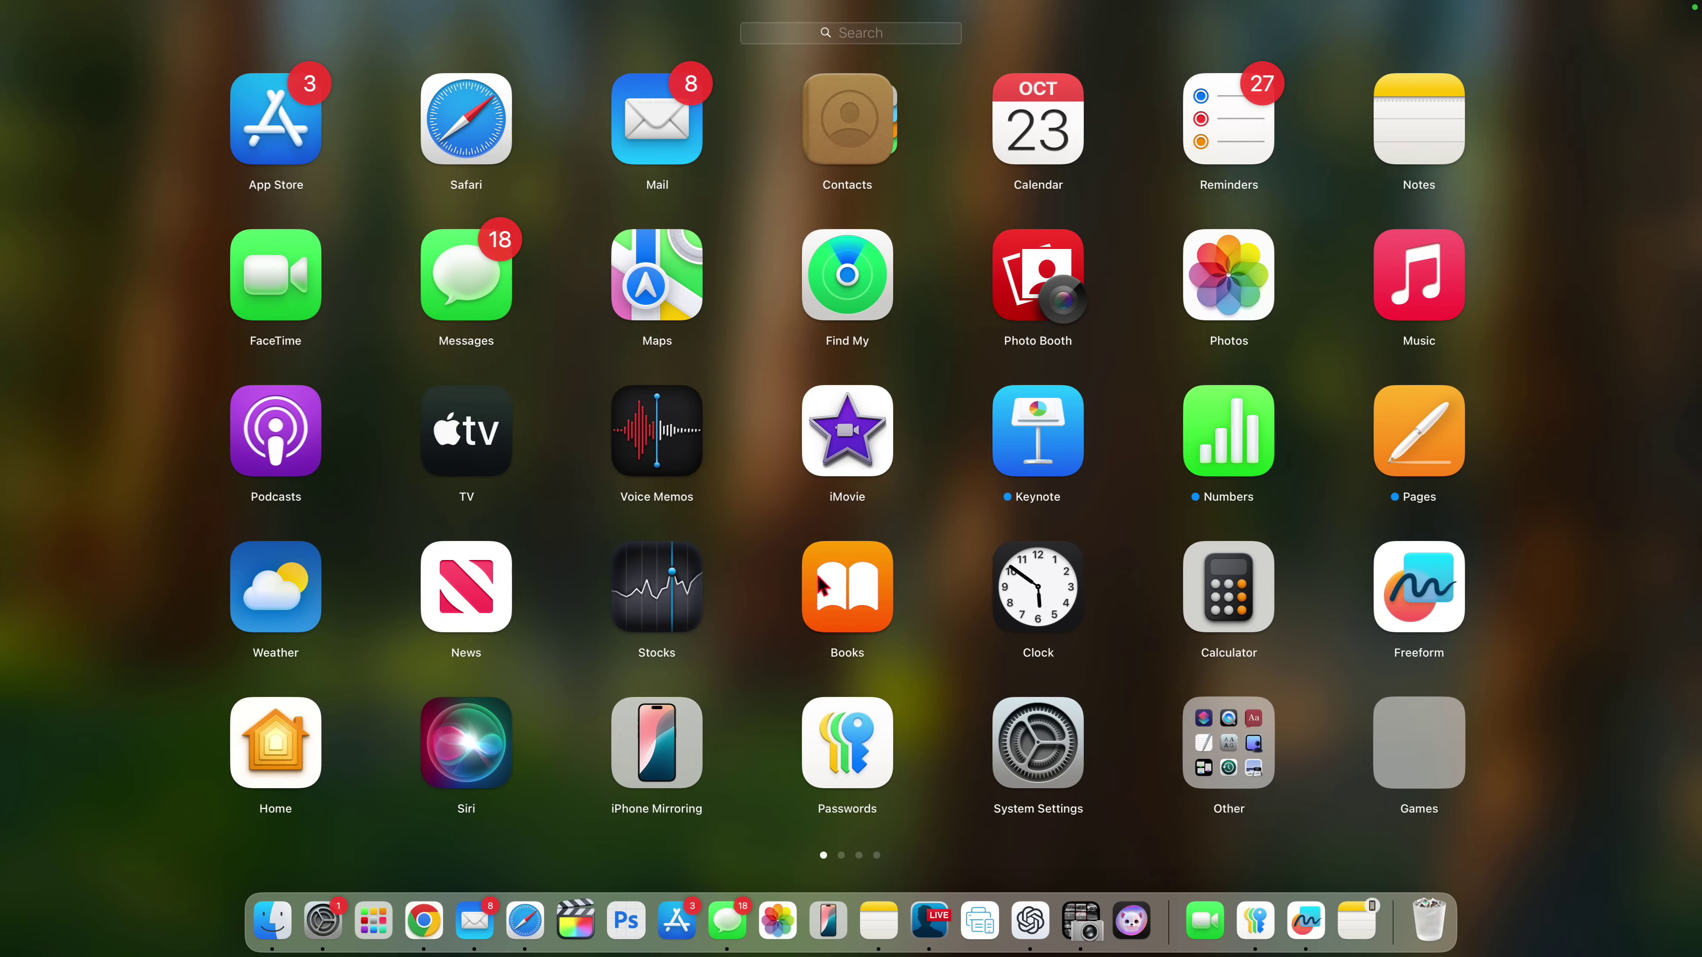
scroll(823, 585, right, 2)
scroll(823, 585, left, 2)
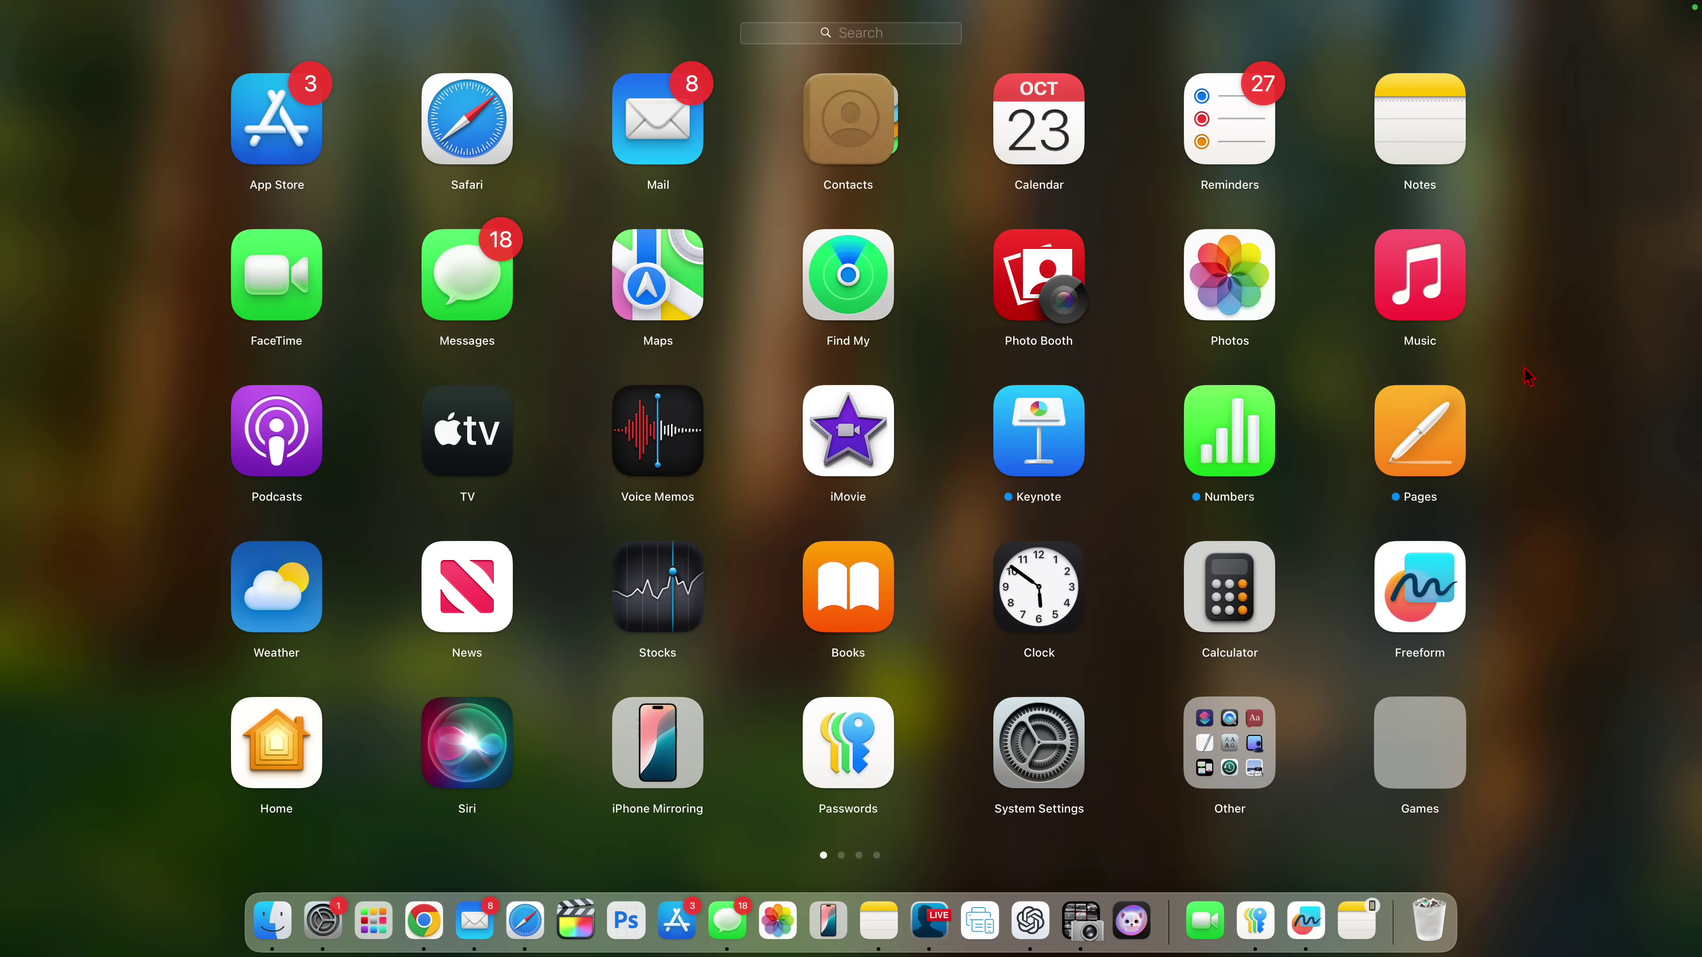
key(Return)
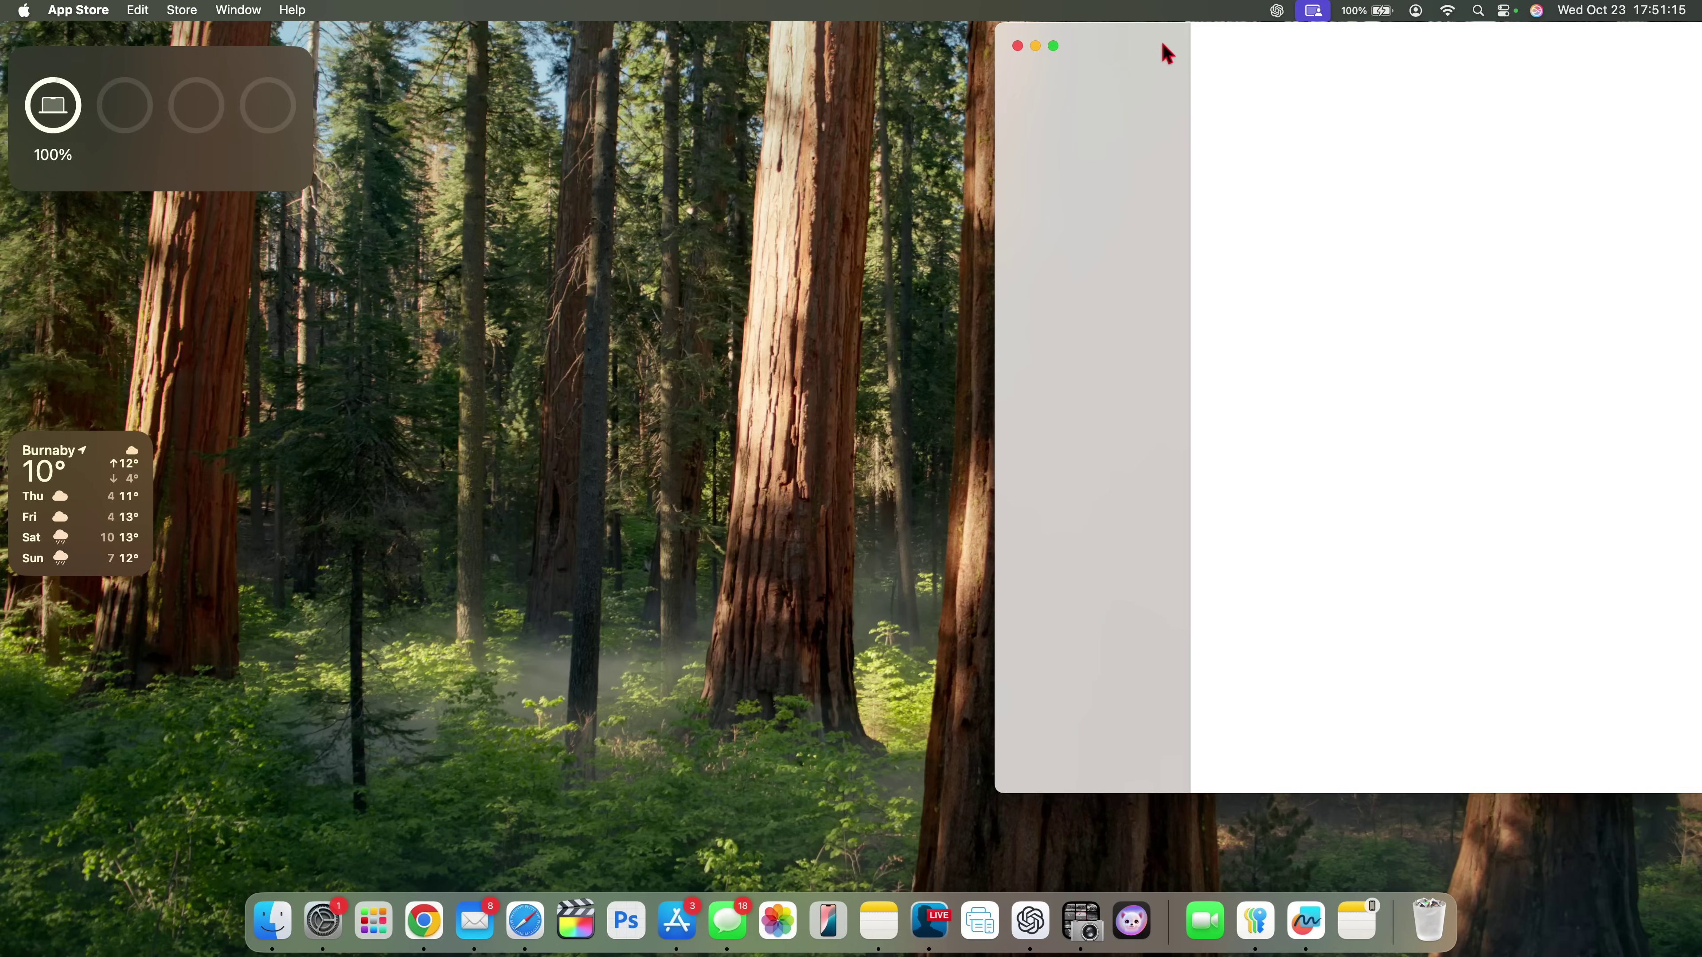
- Centre the App Store window, review its three updates and the Arcade page, then minimise it
drag(1167, 53, 554, 72)
click(511, 368)
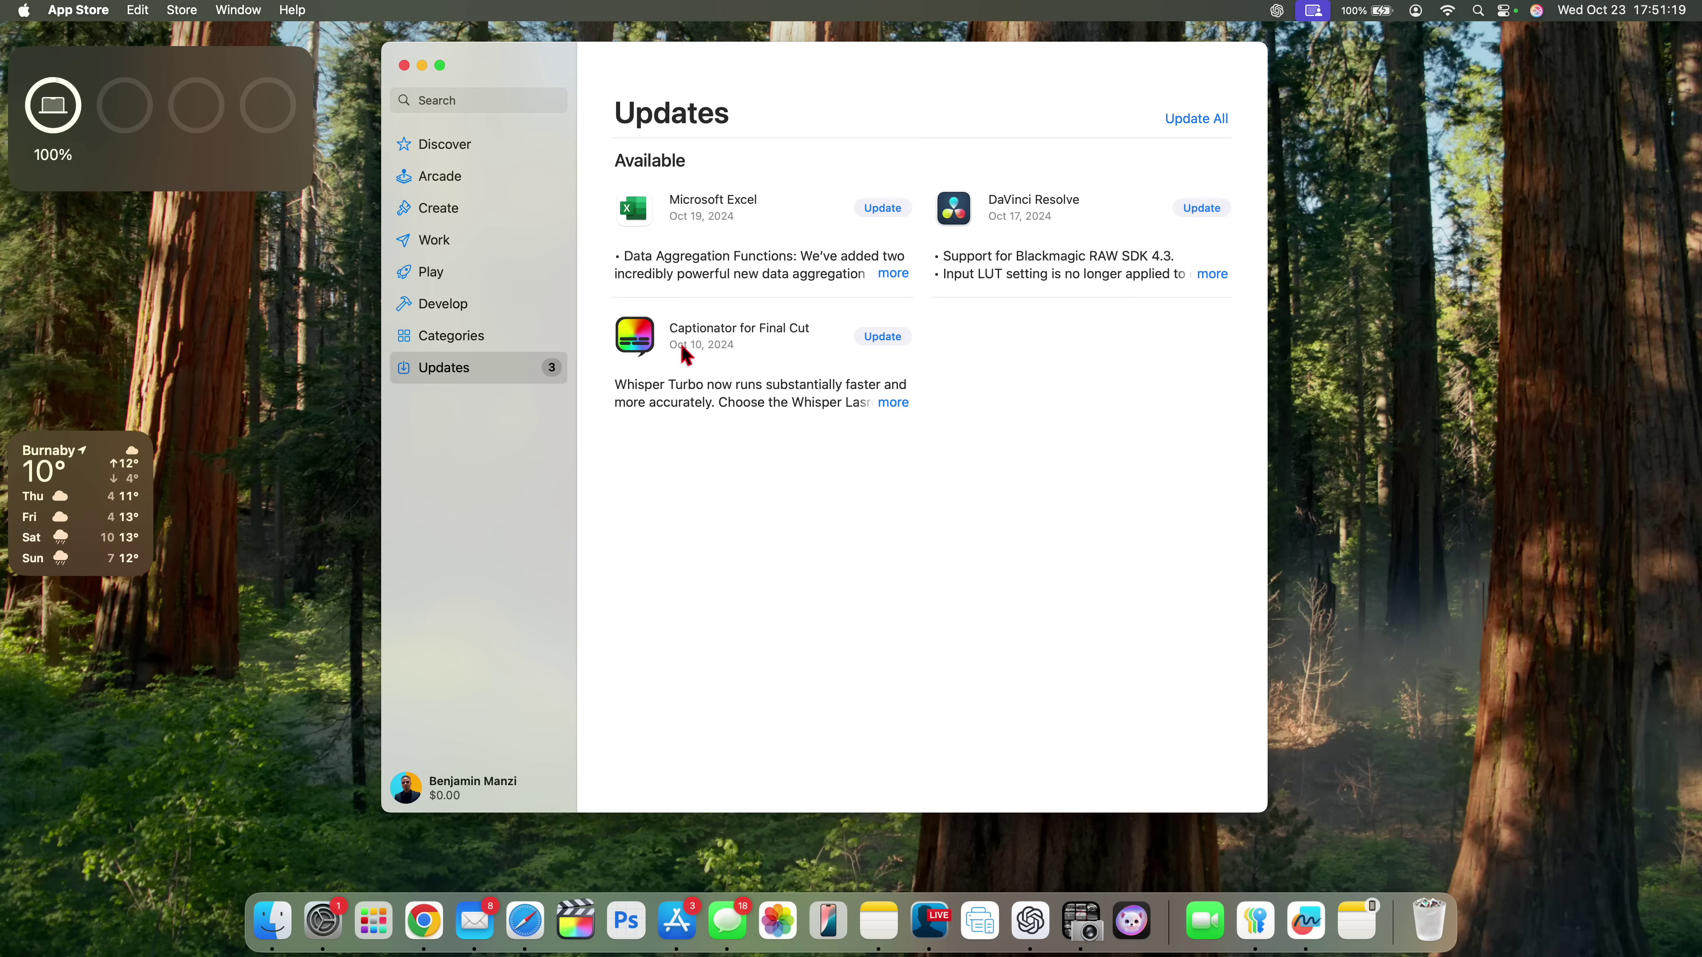
click(483, 180)
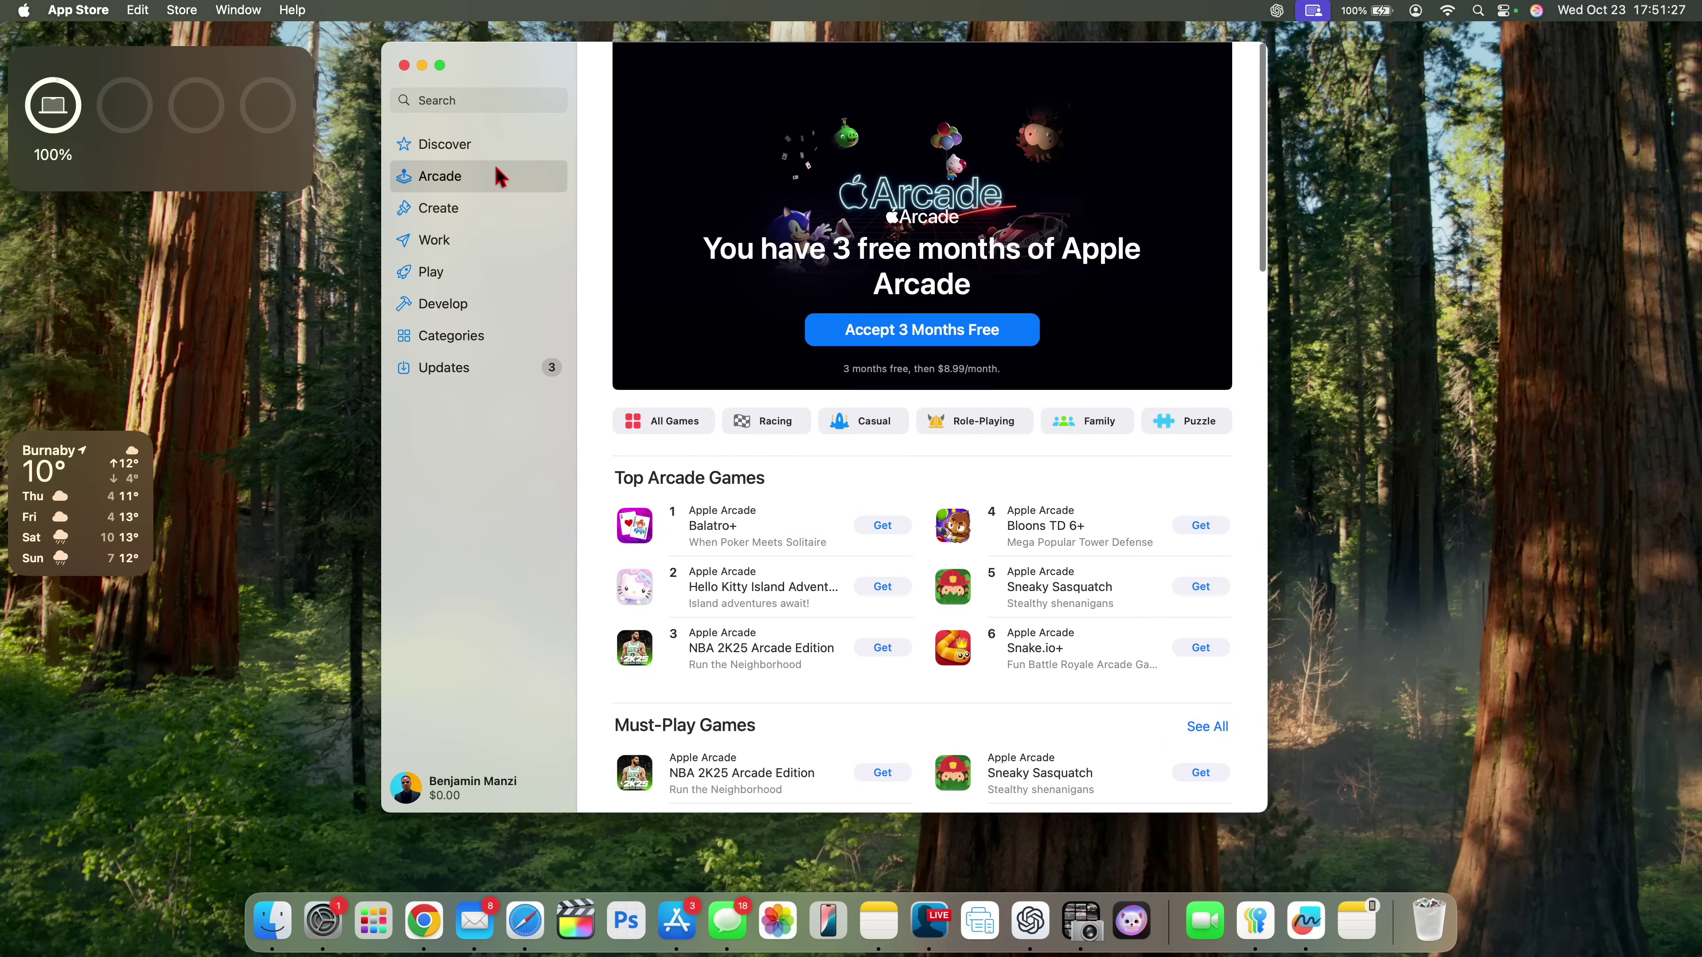
scroll(938, 570, down, 10)
scroll(938, 570, up, 10)
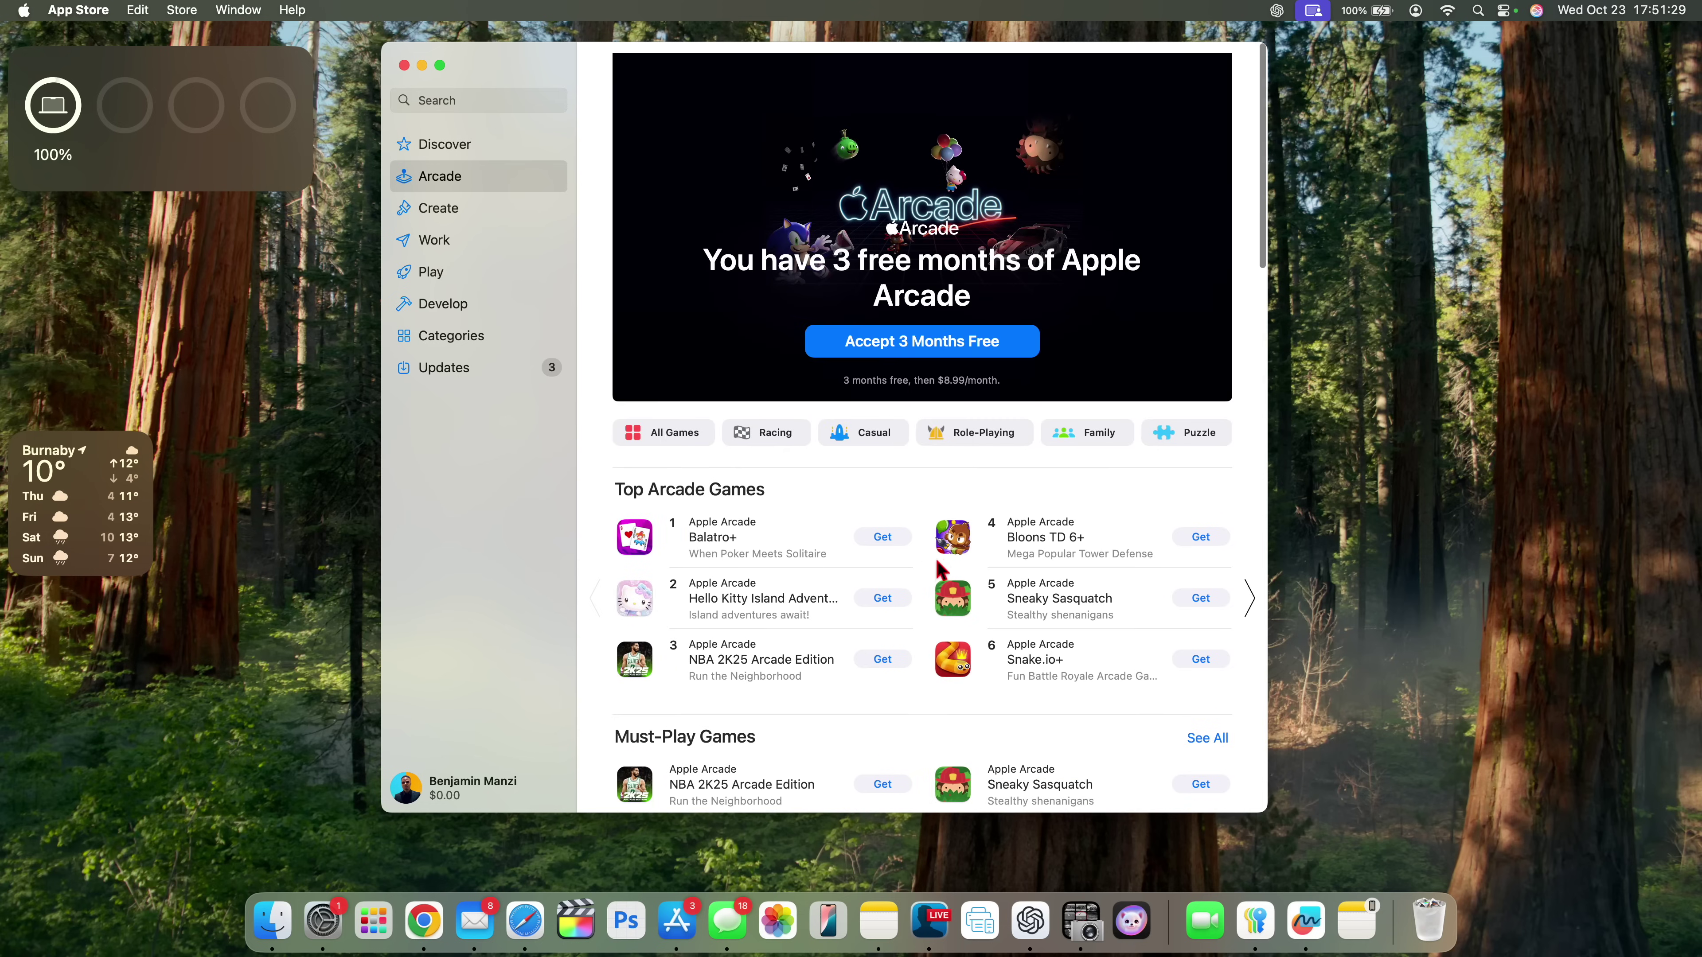
click(421, 65)
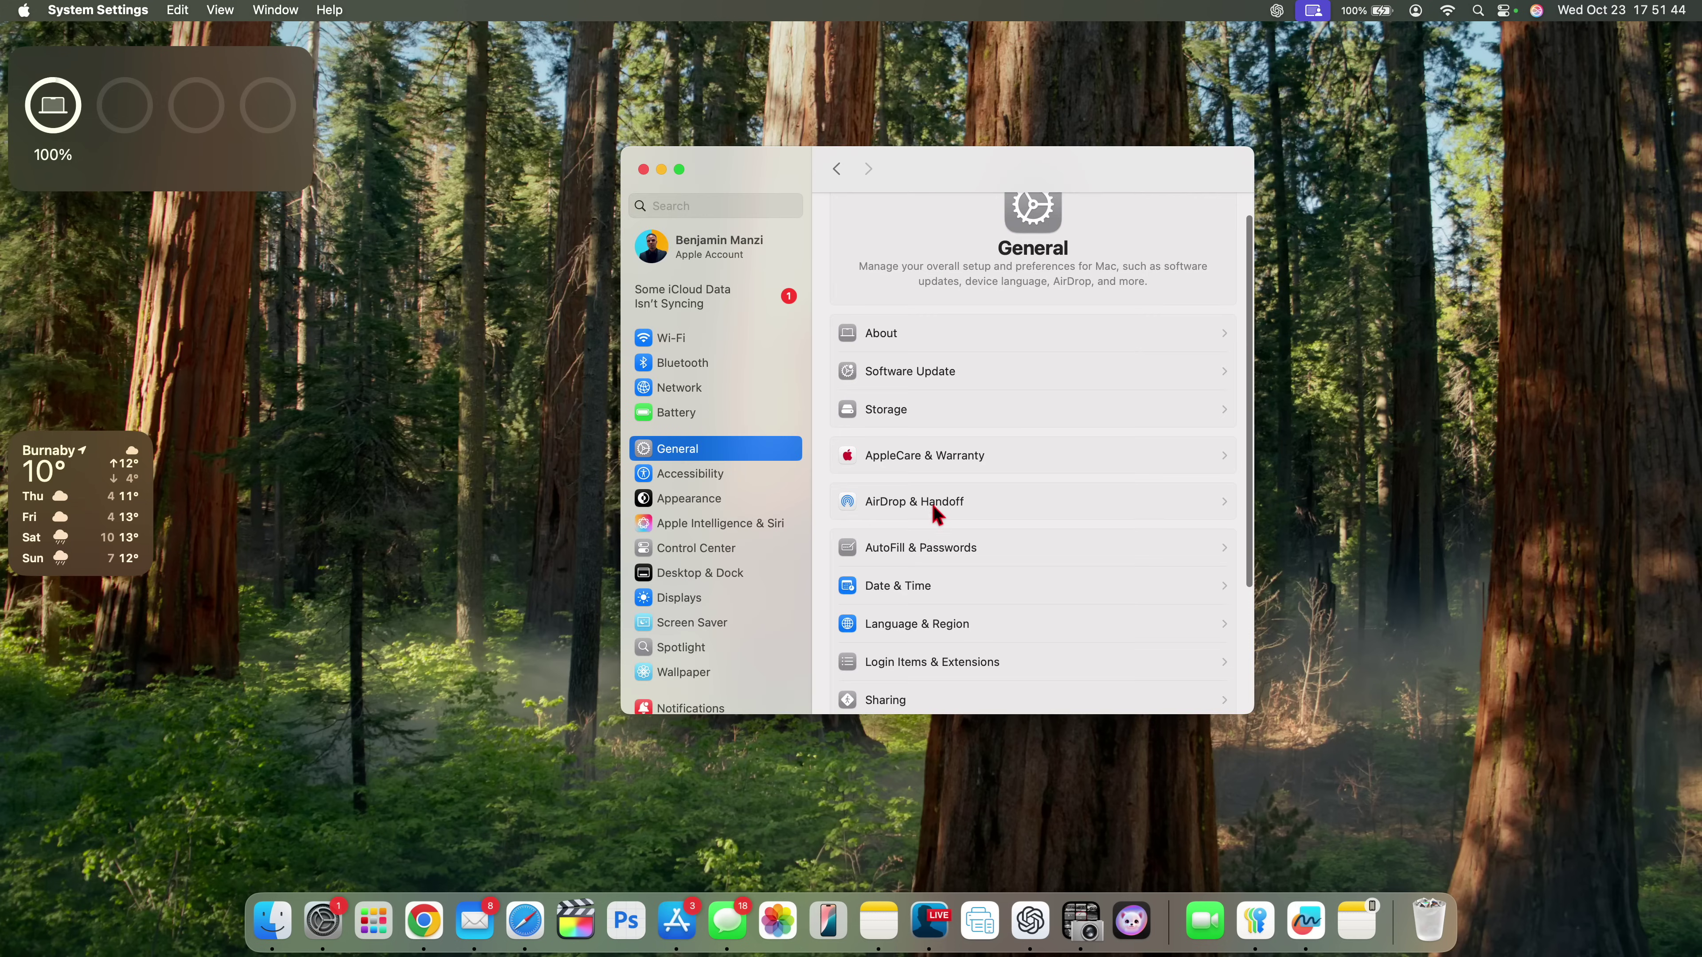
- Open the AirDrop & Handoff settings in System Settings
click(945, 501)
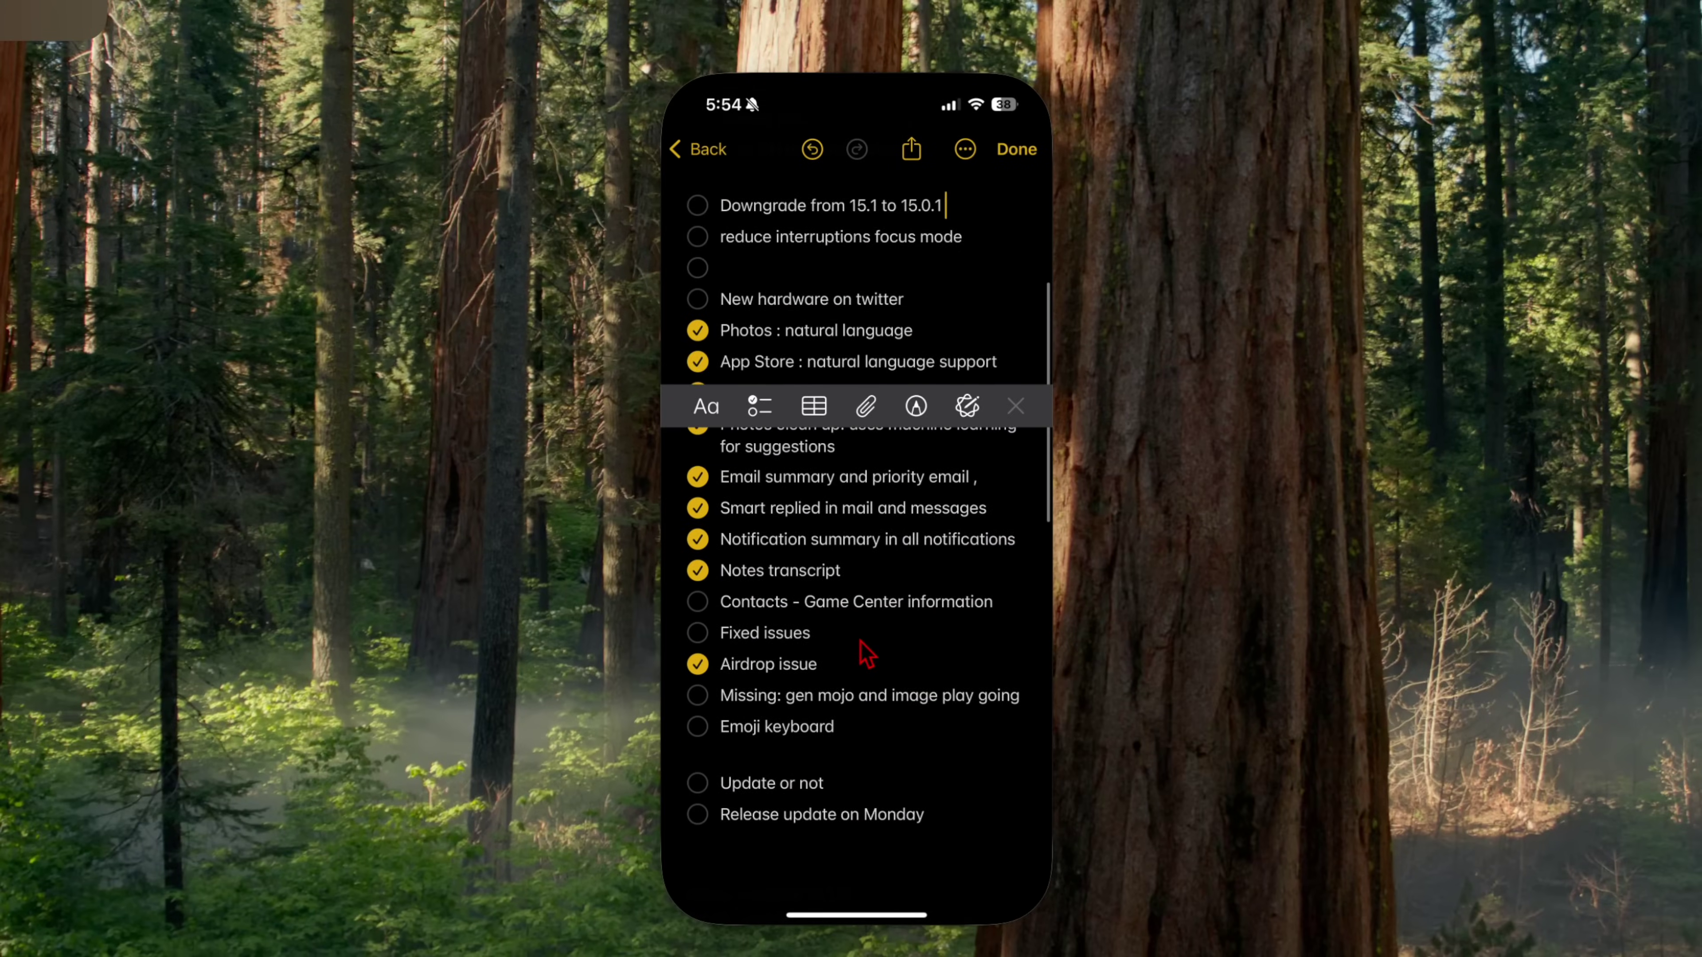
scroll(866, 654, up, 10)
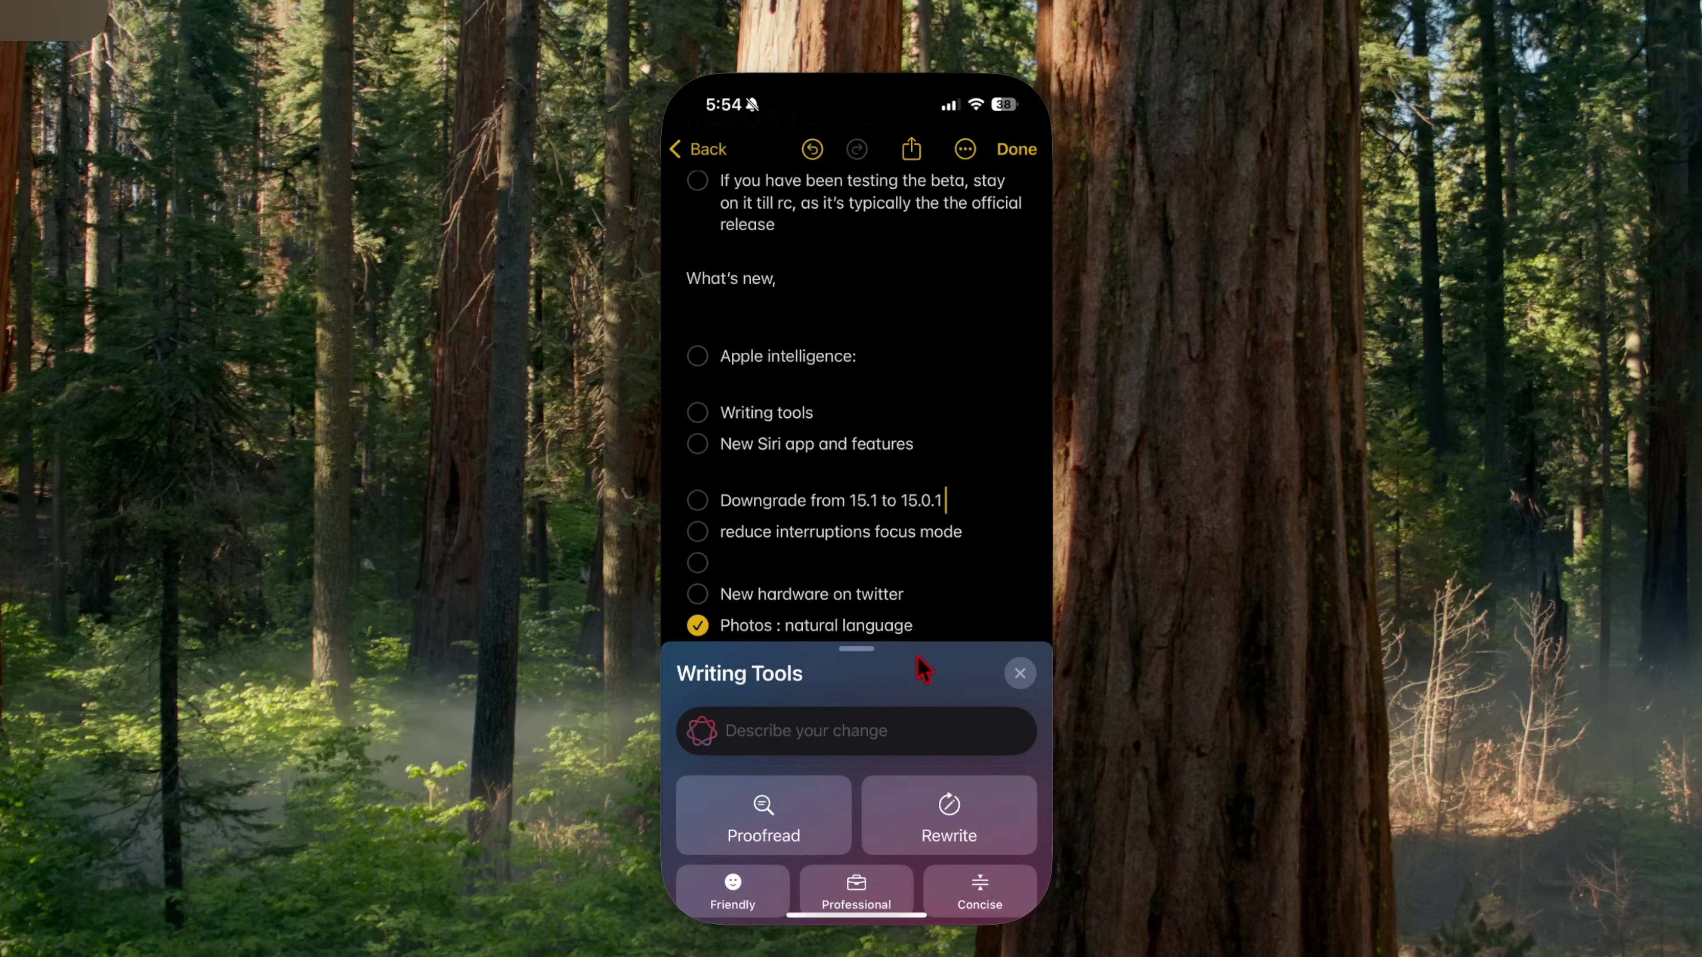
- Expand the mirrored iPhone's Writing Tools and reopen Compose with ChatGPT for the checklist note
drag(857, 651, 869, 445)
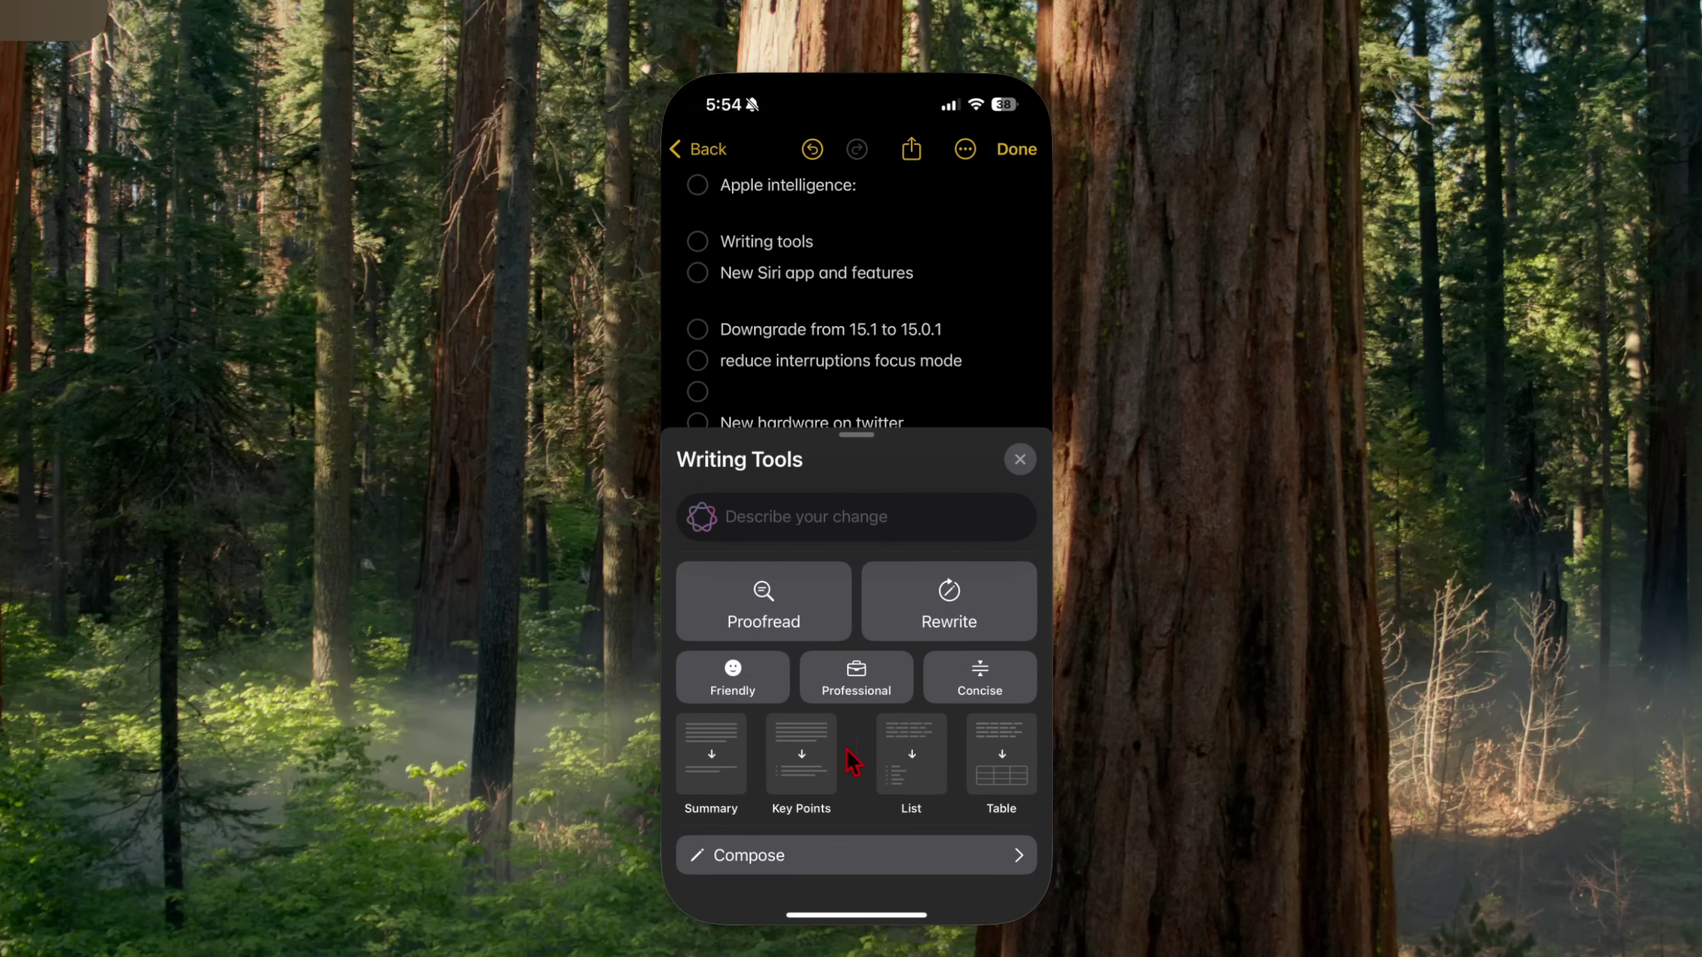
click(967, 861)
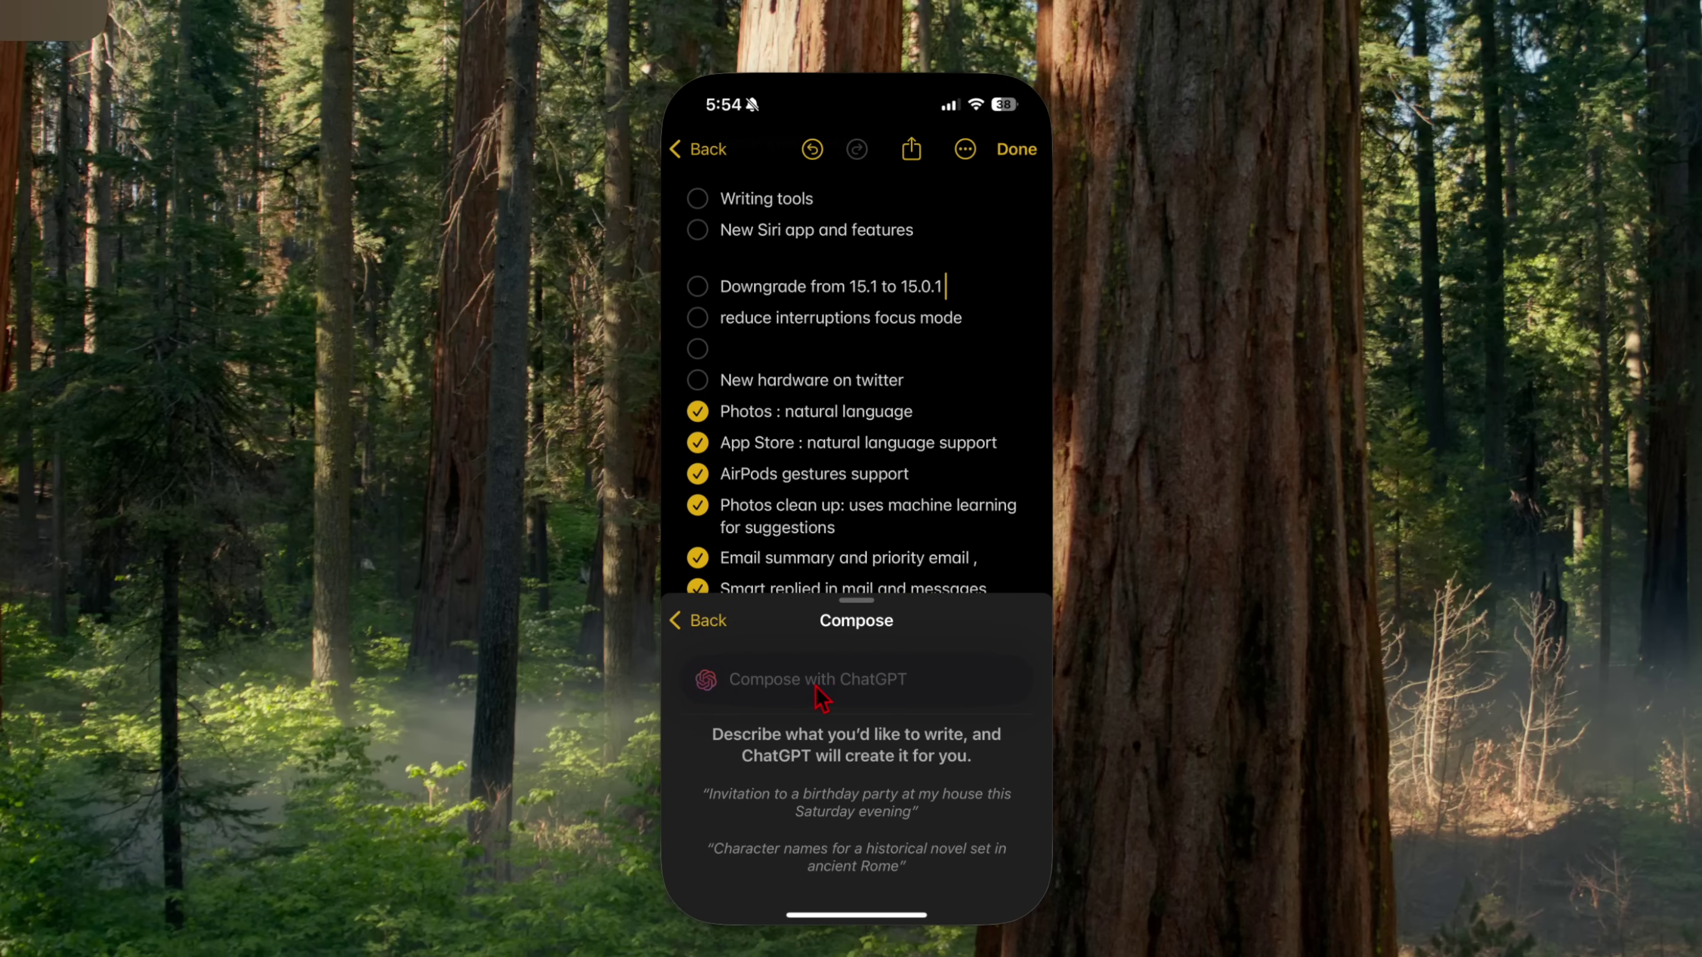
click(816, 684)
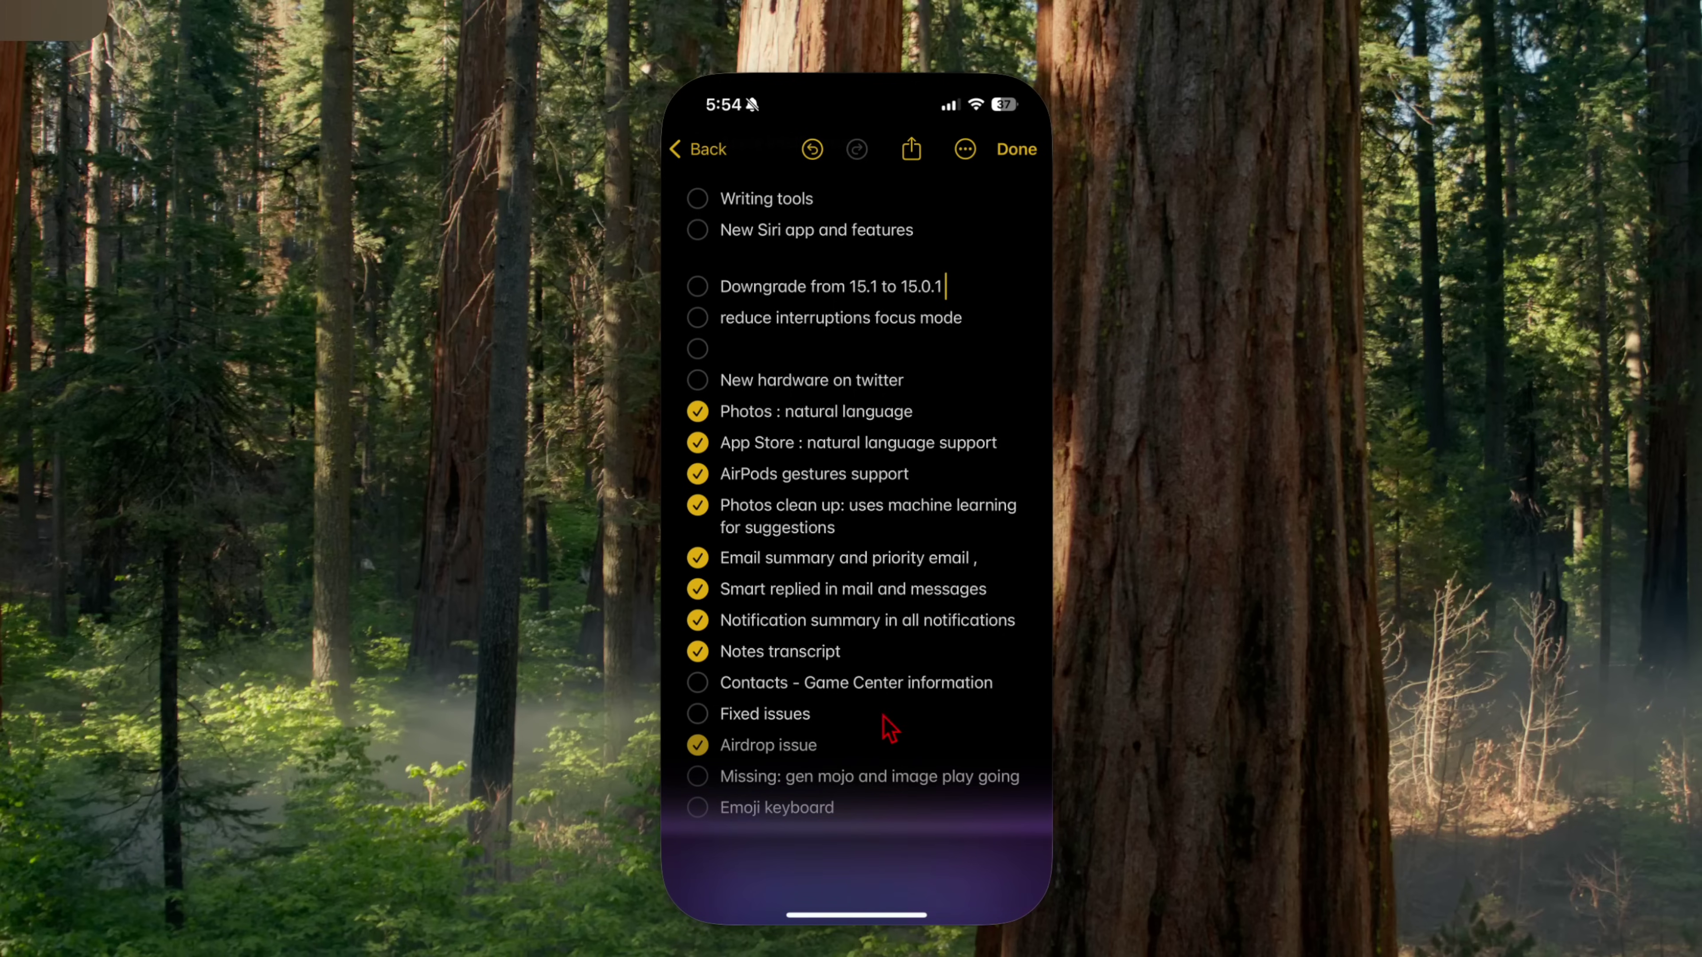
click(900, 620)
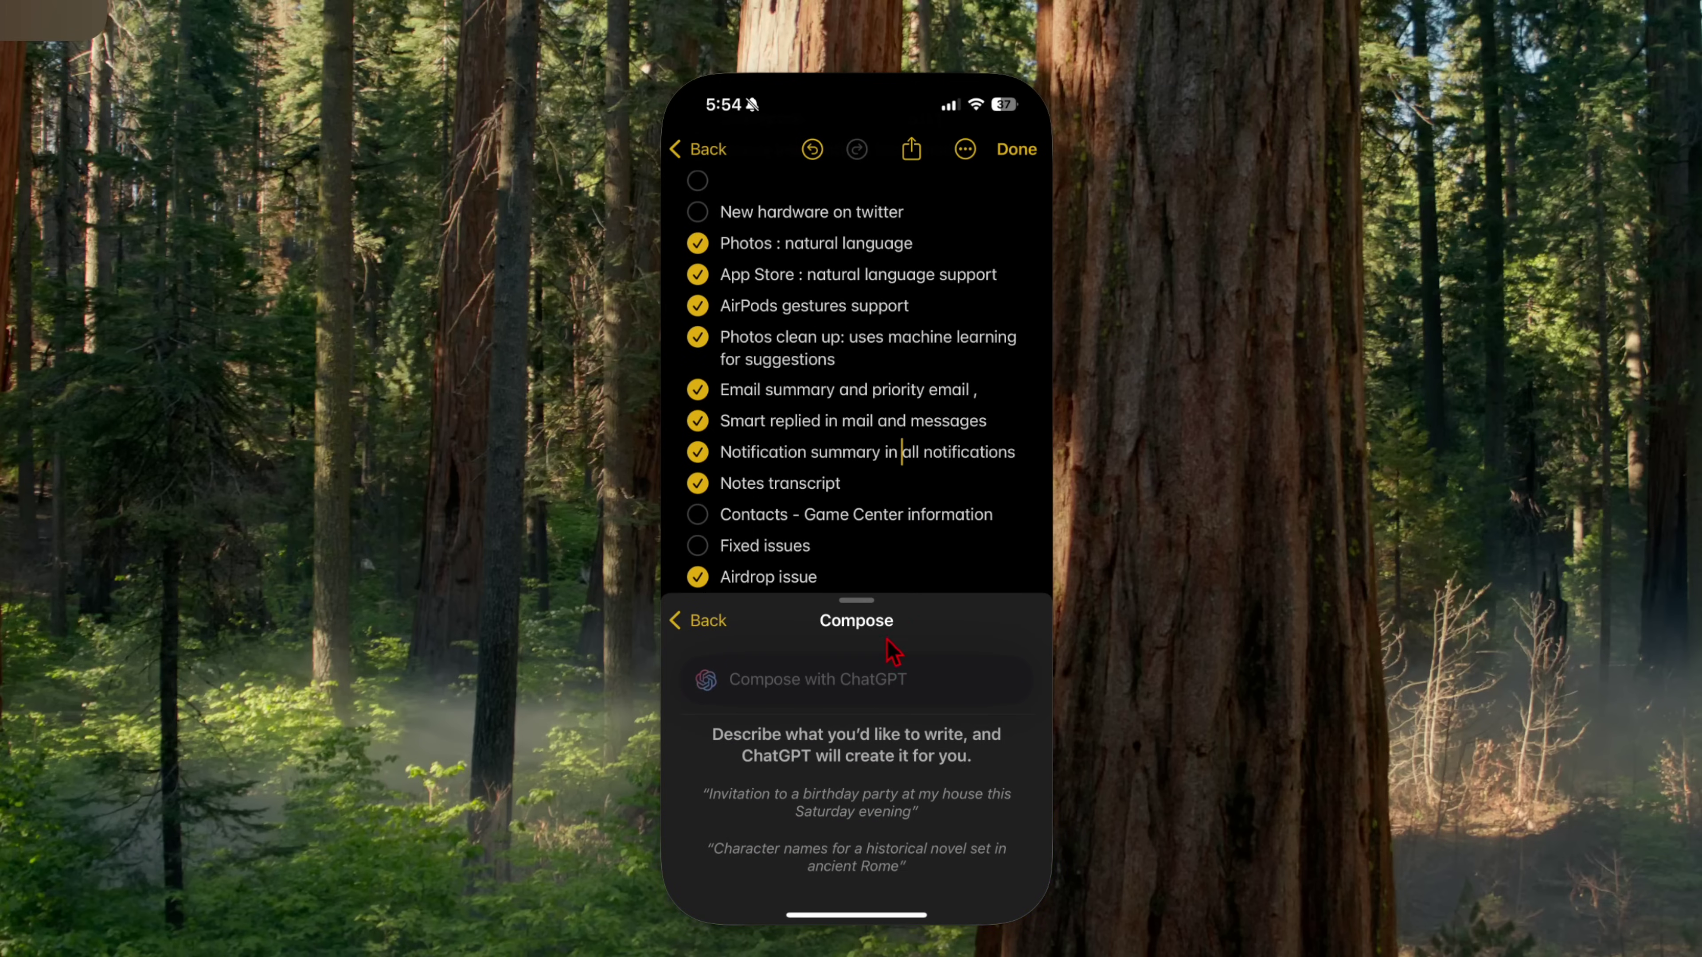